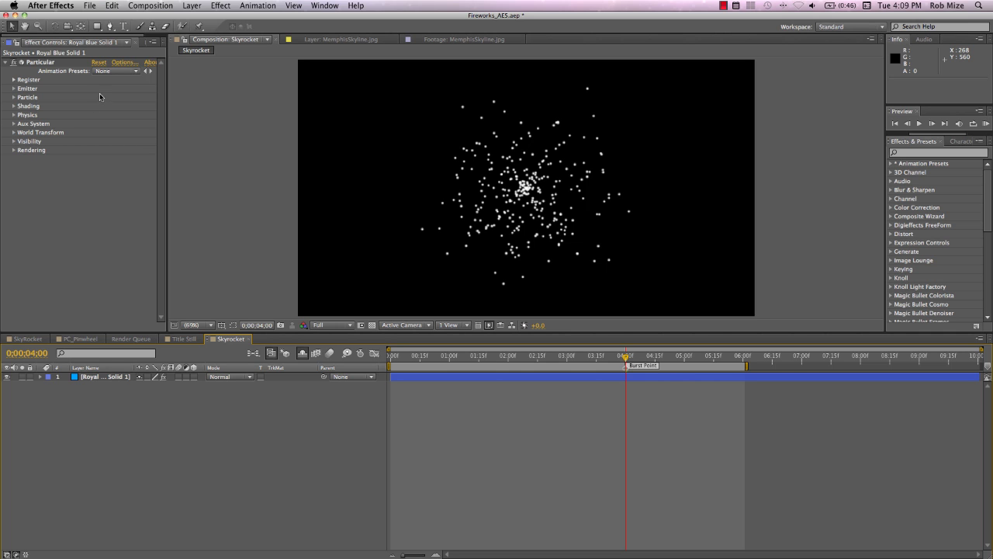
# Step: Apply the t2_fireworksround_hd preset to Particular for a round red burst, and expand Aux System
pyautogui.click(135, 72)
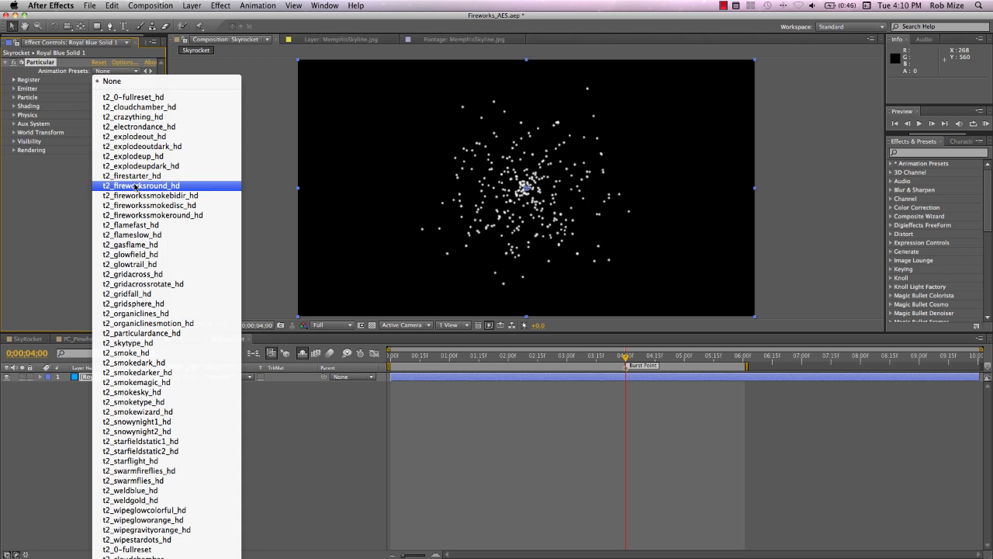
pyautogui.click(135, 186)
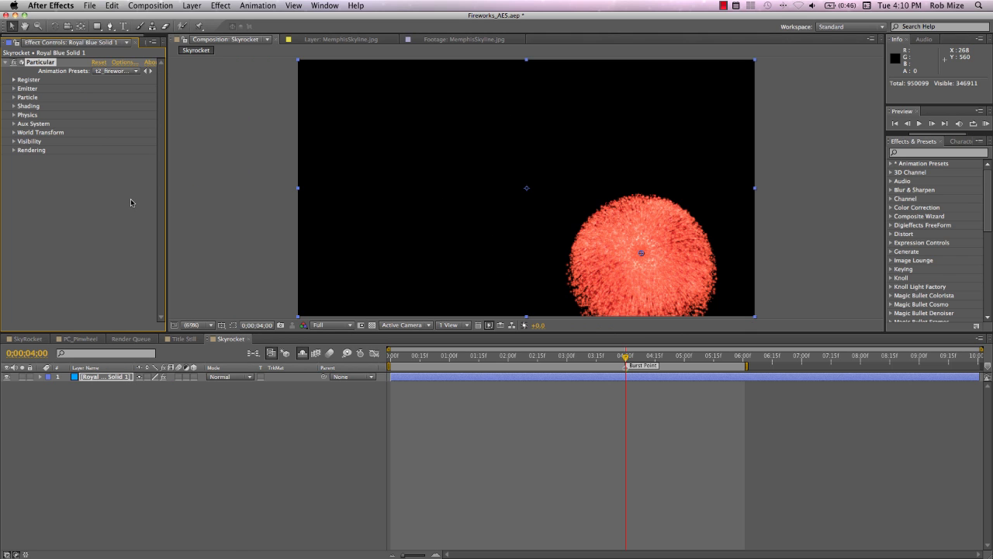
pyautogui.click(13, 126)
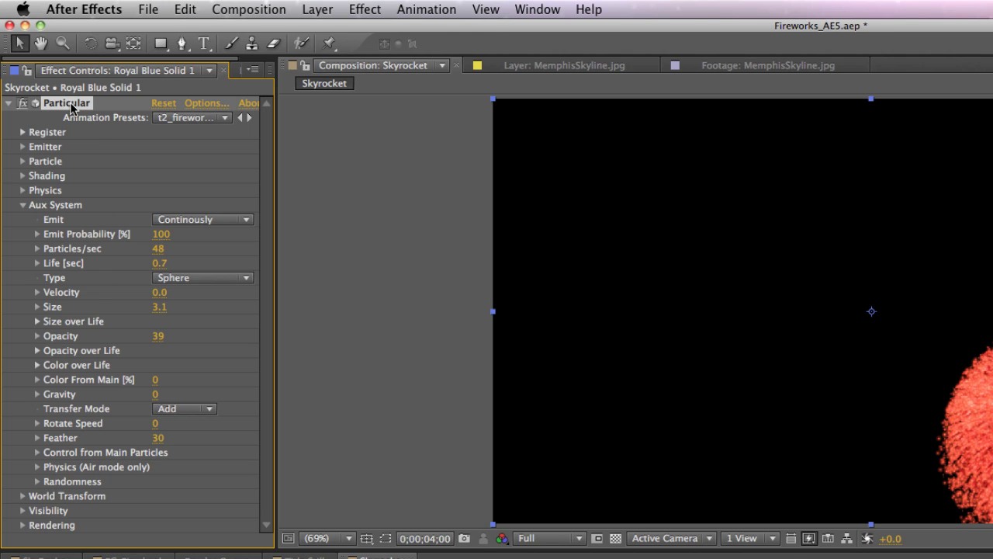
# Step: Replace the Particular effect on the solid with Simulation > CC Particle World
pyautogui.press('Delete')
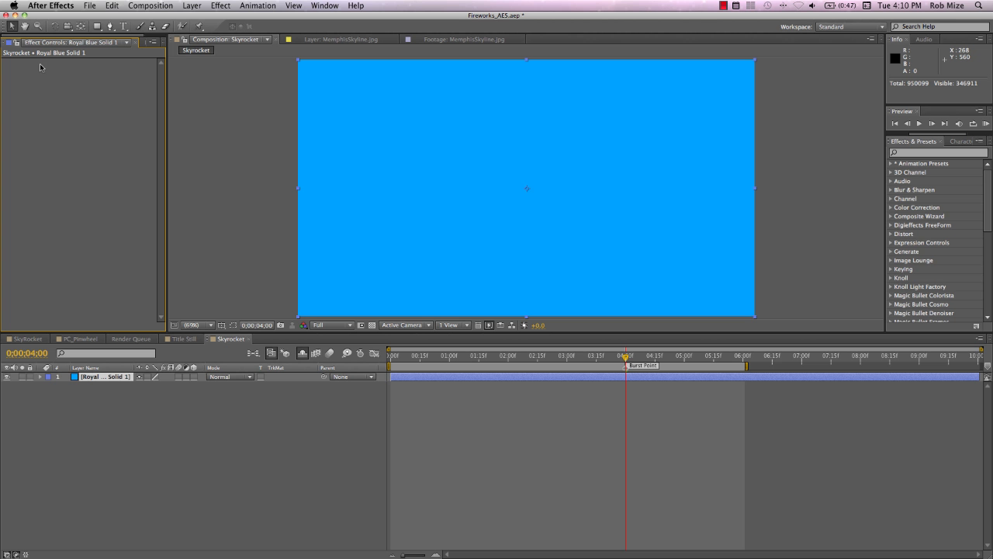
pyautogui.click(220, 6)
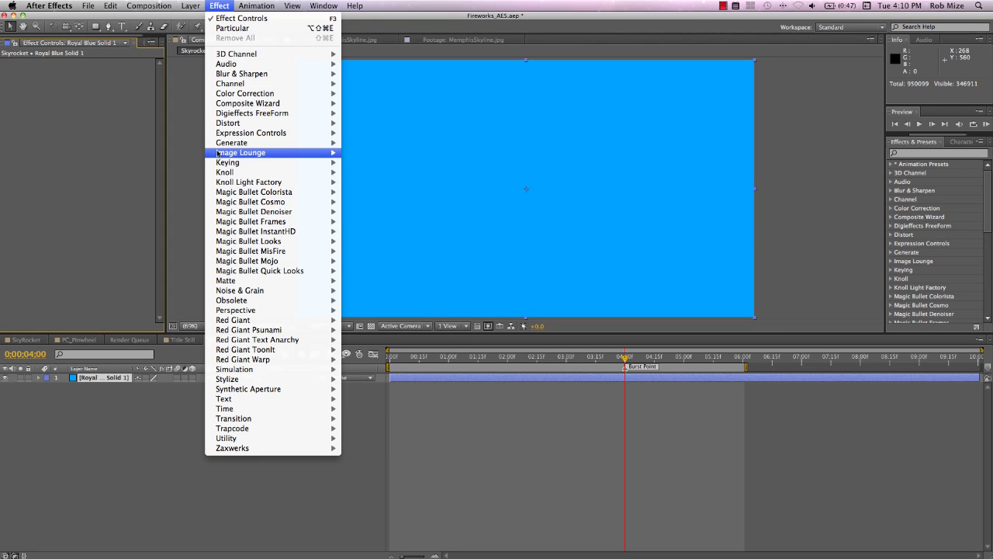
pyautogui.moveTo(239, 378)
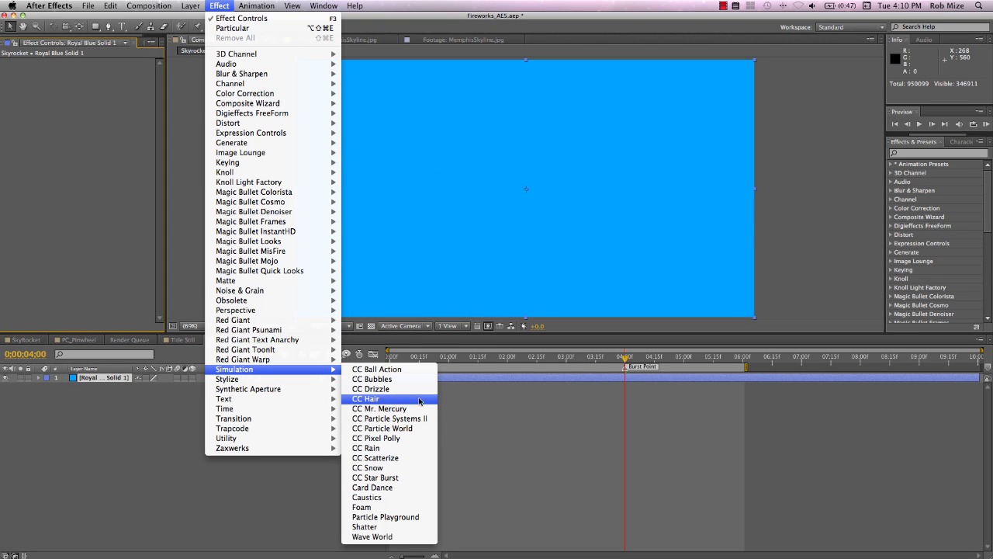
pyautogui.click(404, 429)
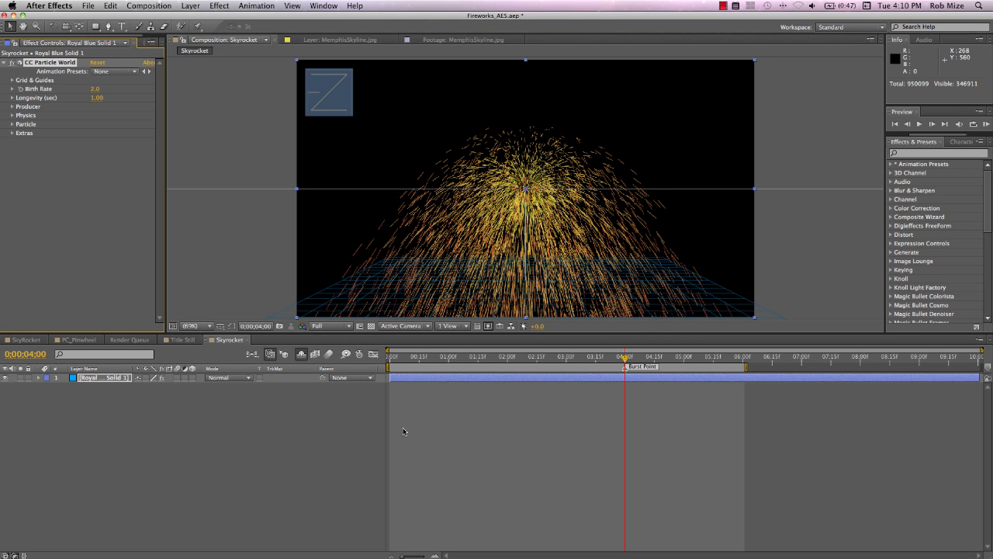
# Step: Set the Producer Radius X, Y and Z to 0
pyautogui.click(13, 107)
pyautogui.click(101, 142)
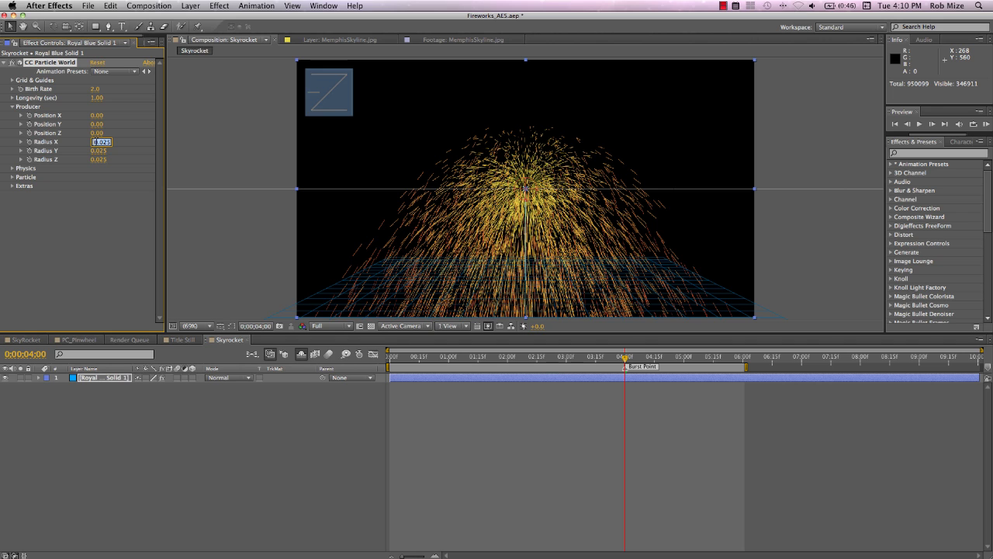
pyautogui.write('0')
pyautogui.press('Tab')
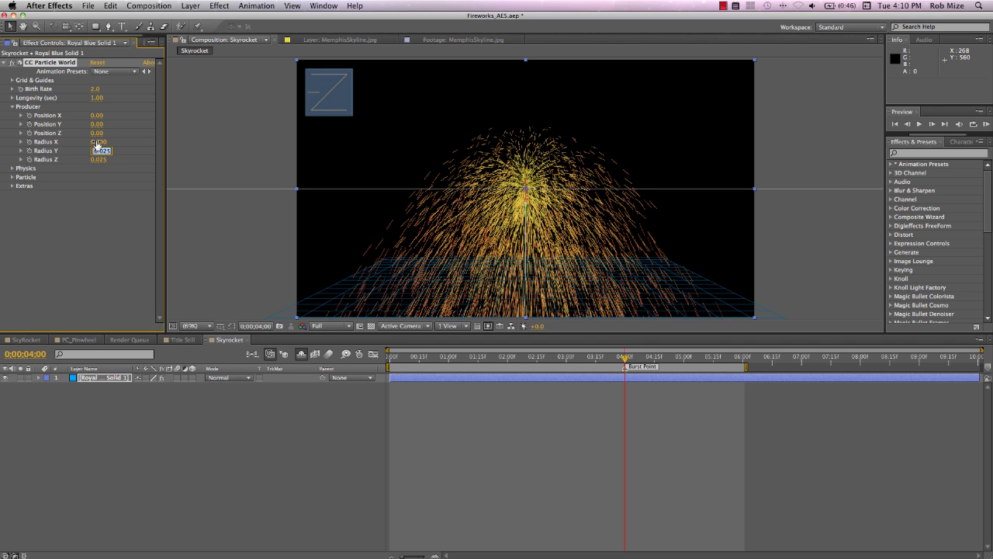
pyautogui.write('0')
pyautogui.press('Tab')
pyautogui.write('0')
pyautogui.press('Tab')
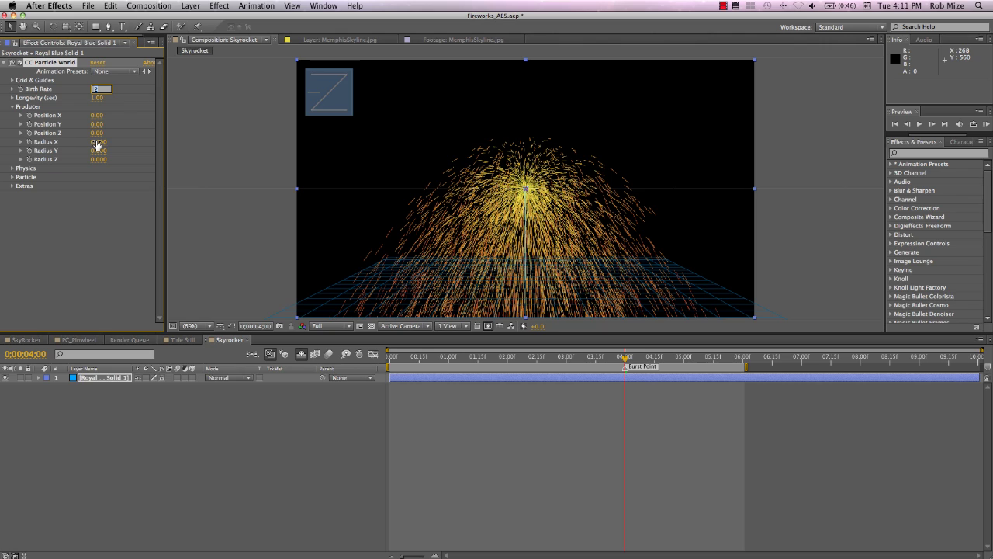
pyautogui.moveTo(97, 145); pyautogui.dragTo(81, 143)
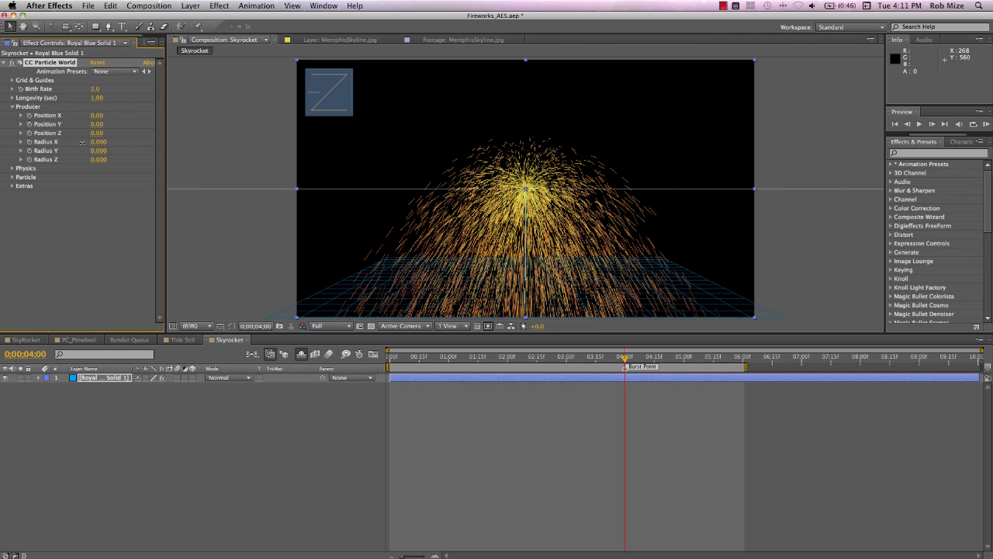
# Step: Use Darken&Faded Sphere particles and drop Birth Rate to 0
pyautogui.click(12, 168)
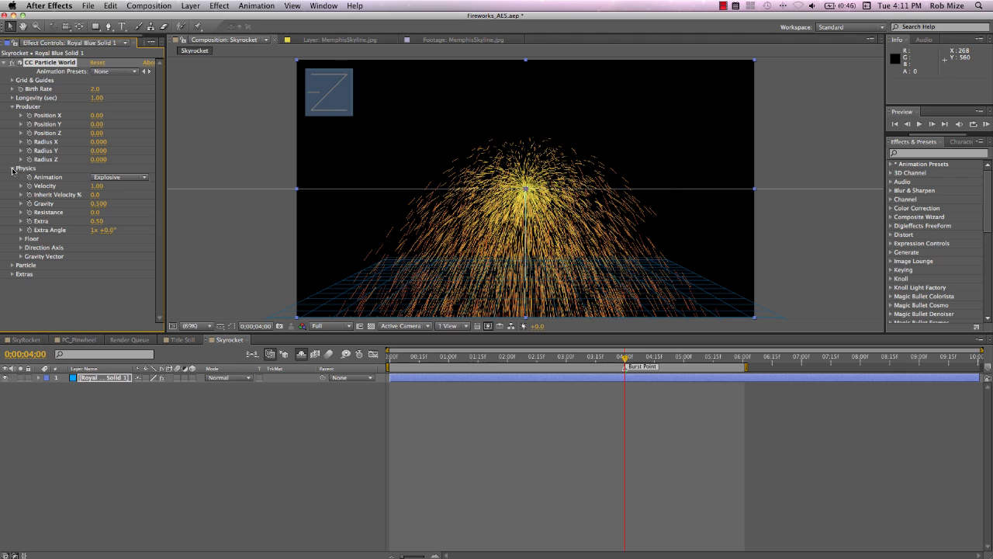
pyautogui.click(12, 266)
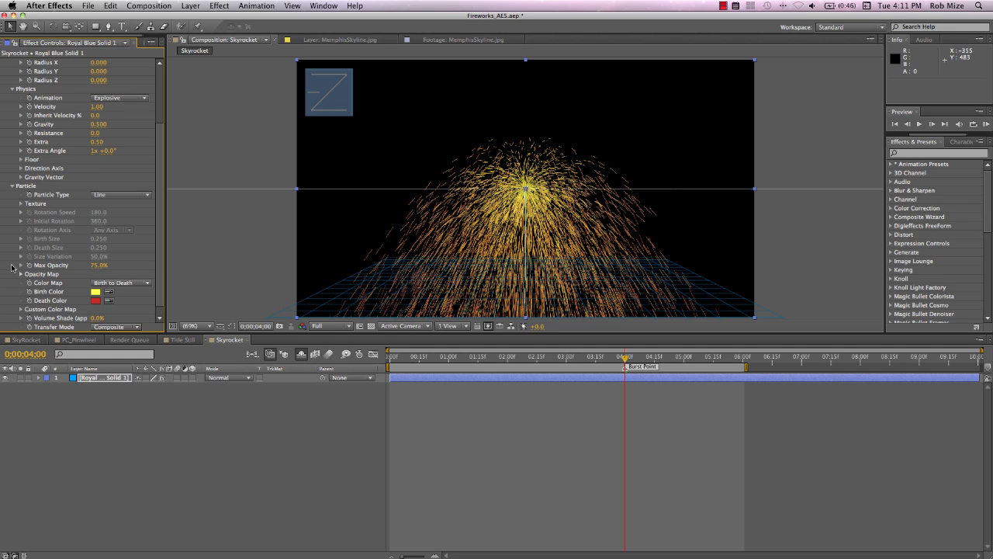
pyautogui.click(148, 194)
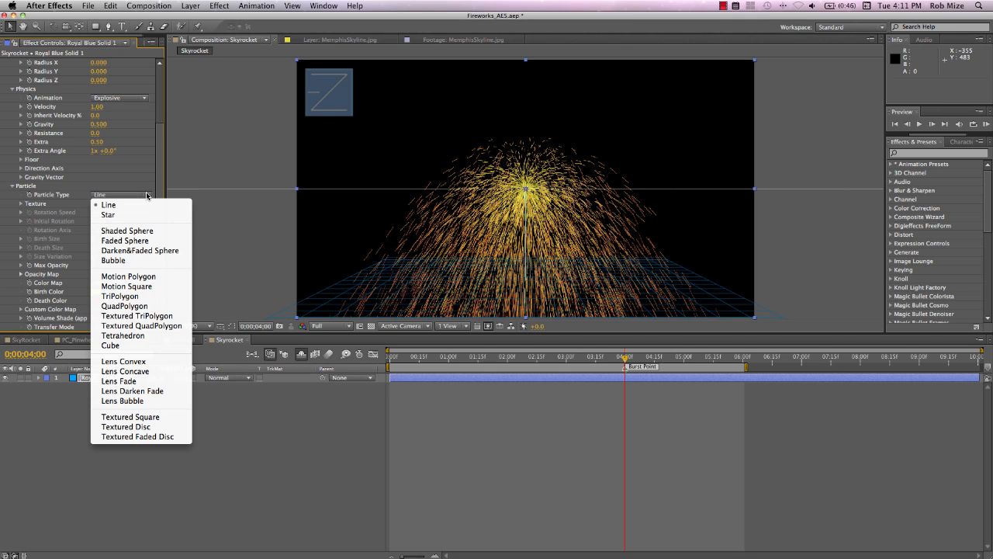
pyautogui.click(133, 251)
pyautogui.scroll(5, 24, 122)
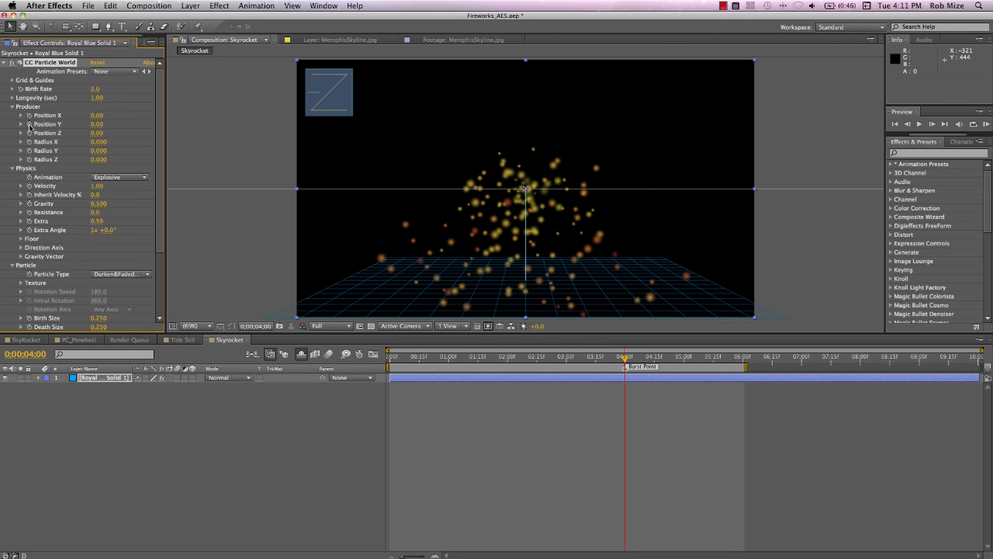
pyautogui.moveTo(90, 89); pyautogui.dragTo(78, 88)
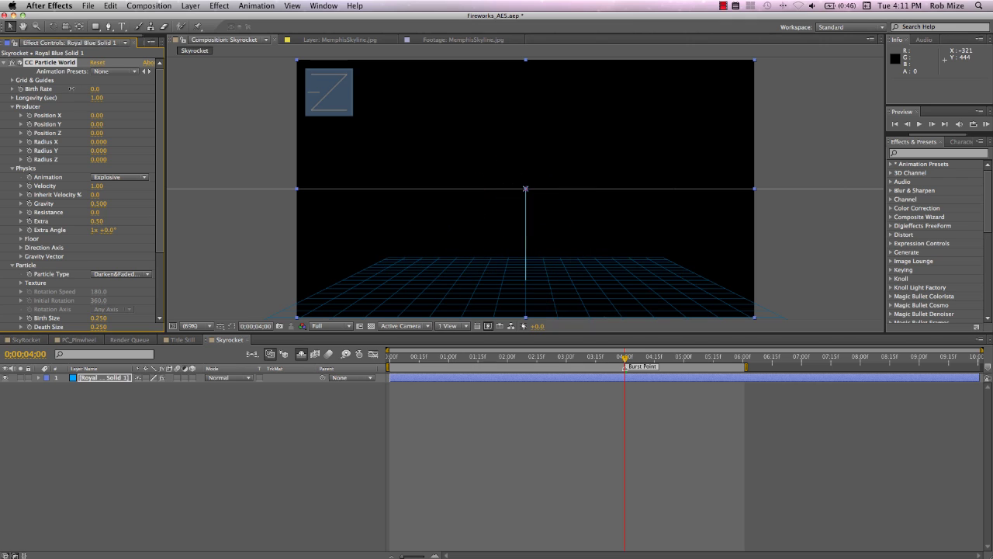
# Step: Keyframe Birth Rate at 0 on the frames surrounding the Burst Point
pyautogui.click(20, 90)
pyautogui.press('u')
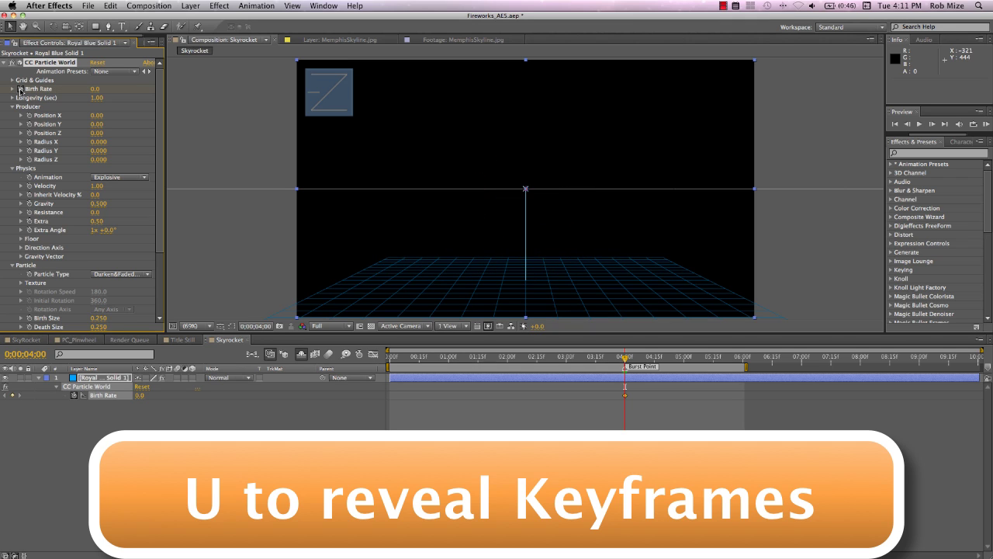
pyautogui.hotkey('alt', 'Left')
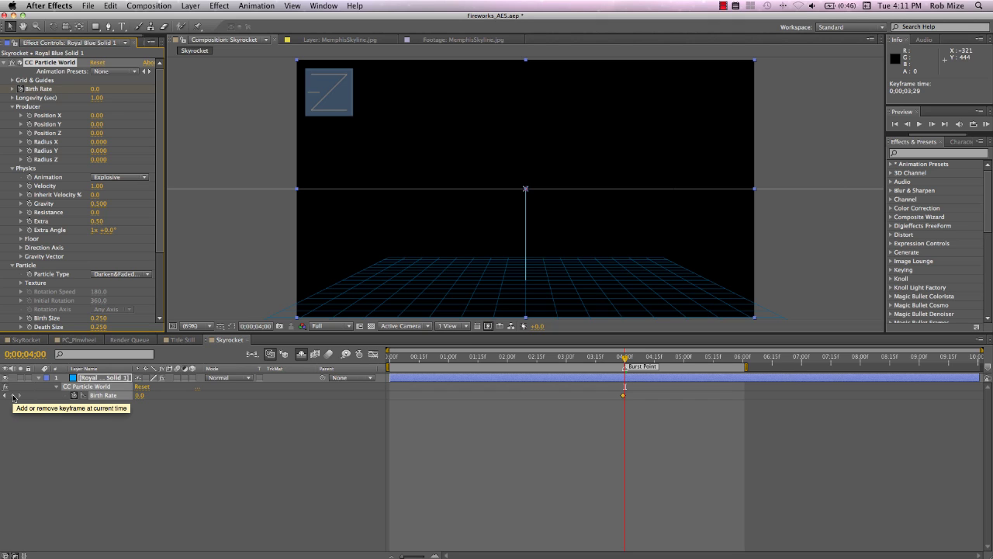
pyautogui.click(13, 398)
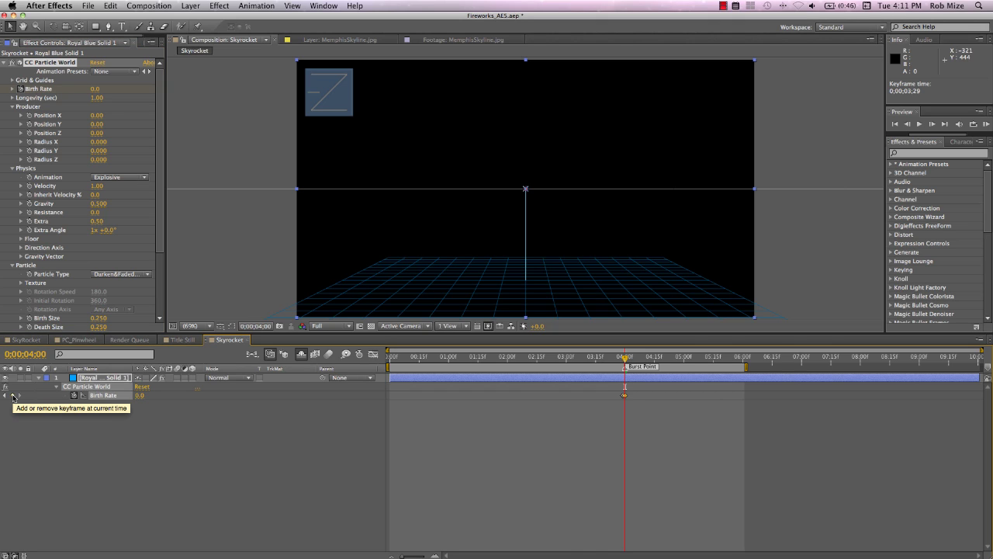
pyautogui.hotkey('alt', 'Right')
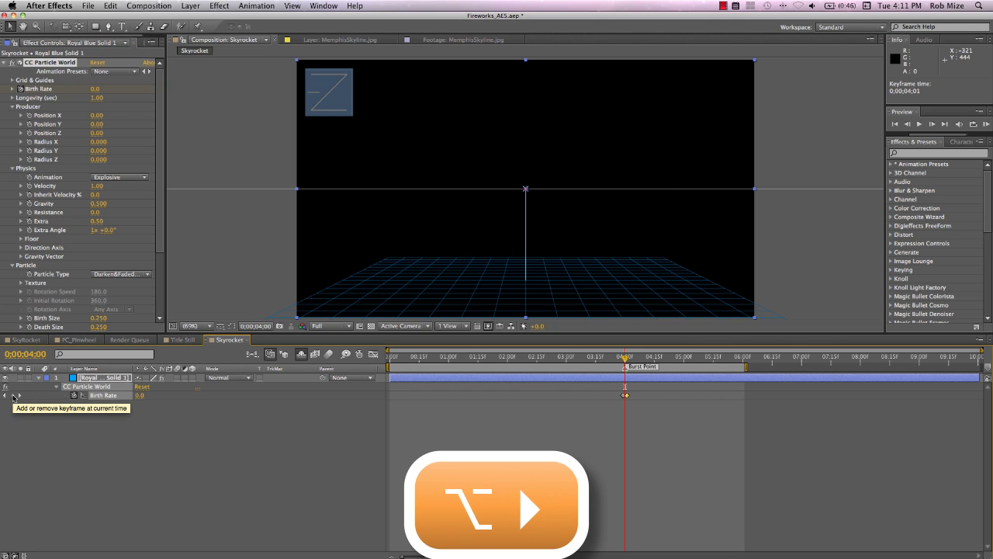
pyautogui.hotkey('alt', 'Right')
pyautogui.hotkey('alt', 'Right')
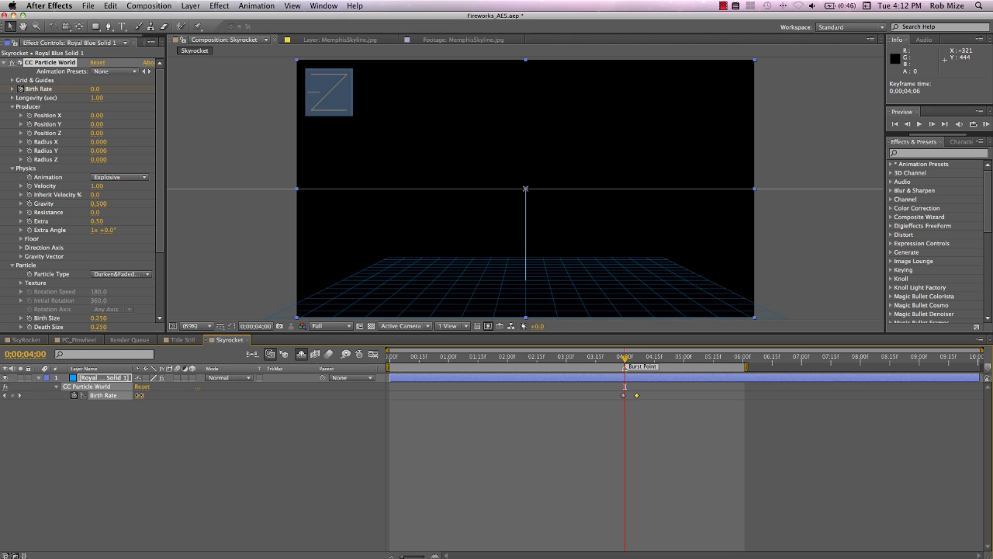
# Step: Set the middle Birth Rate keyframe to 4.0 at the Burst Point, then preview the burst
pyautogui.click(140, 396)
pyautogui.write('4')
pyautogui.press('Return')
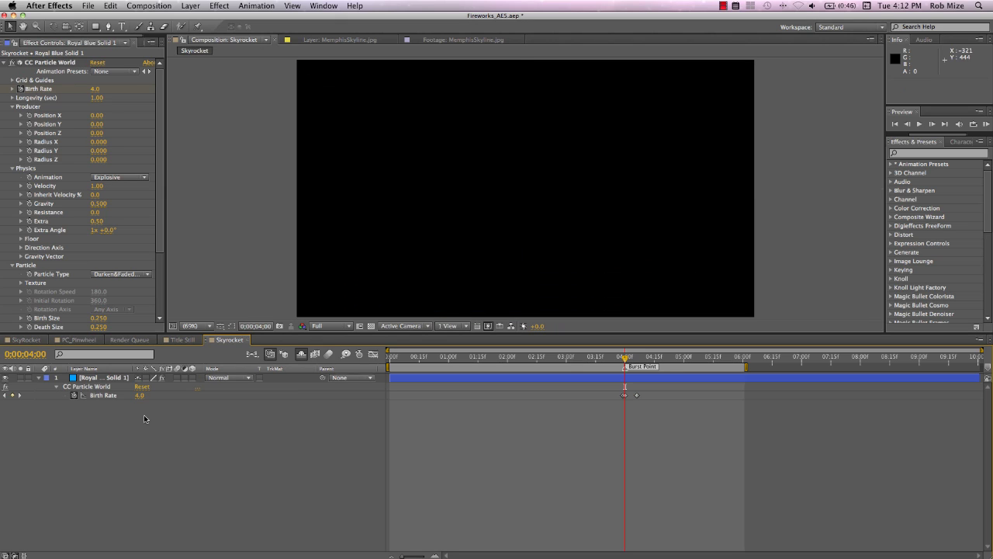
pyautogui.press(';')
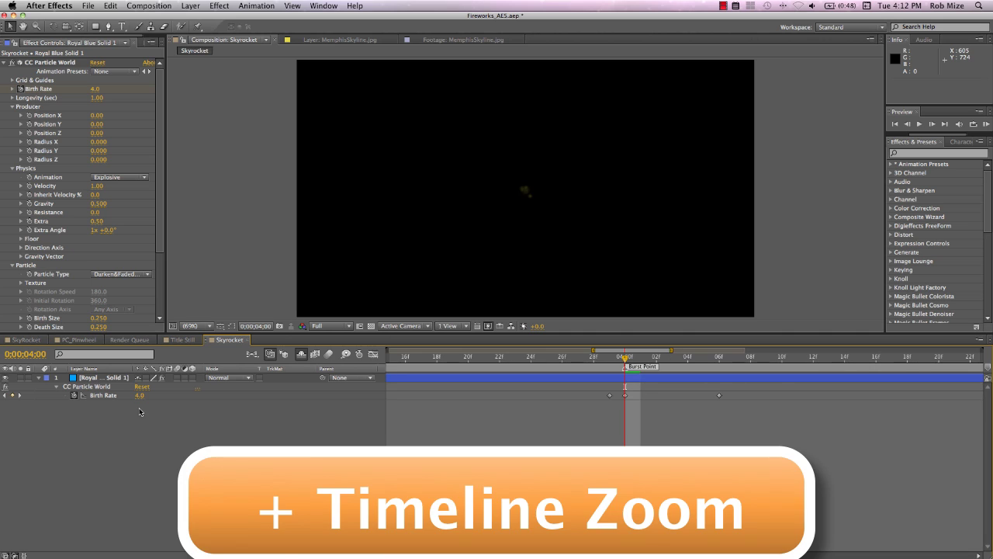
pyautogui.keyDown('alt'); pyautogui.keyDown('super'); pyautogui.click(626, 396); pyautogui.keyUp('super'); pyautogui.keyUp('alt')
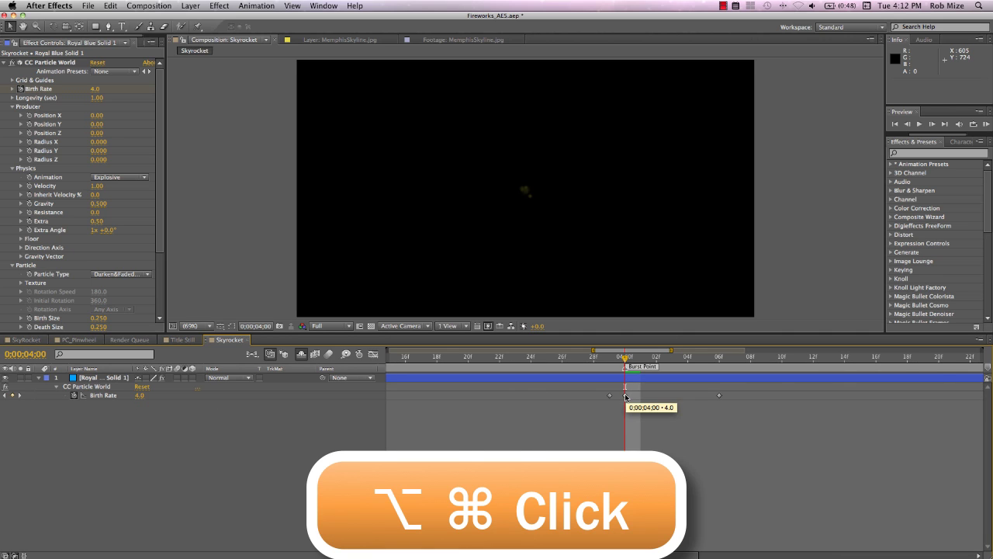
pyautogui.keyDown('alt'); pyautogui.keyDown('super'); pyautogui.click(626, 396); pyautogui.keyUp('super'); pyautogui.keyUp('alt')
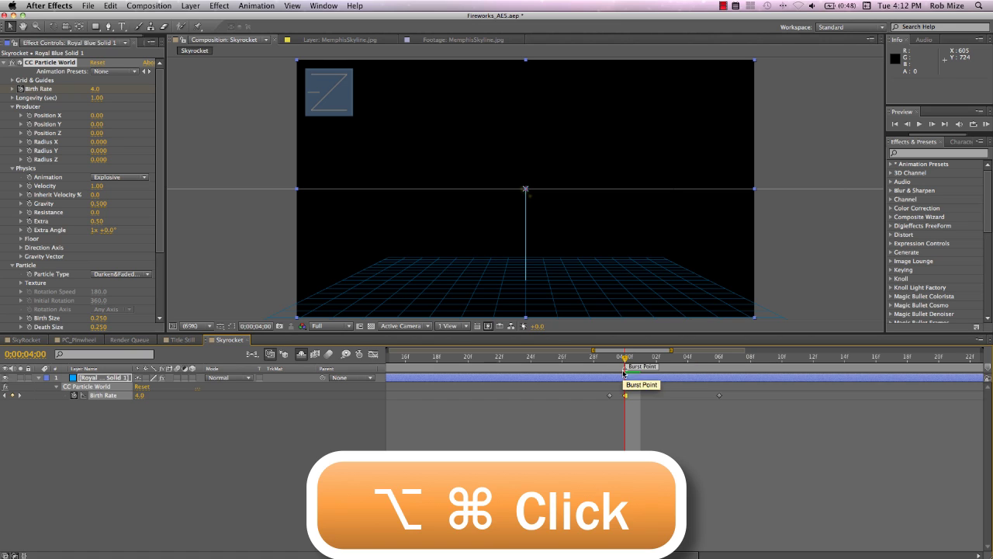
pyautogui.moveTo(627, 359); pyautogui.dragTo(594, 363)
pyautogui.press('space')
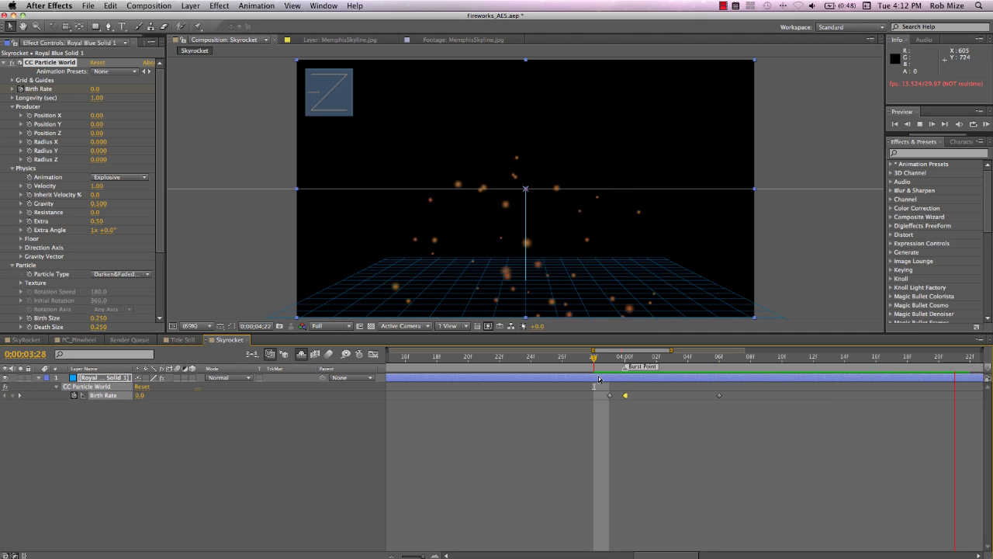
# Step: Step into the burst, reshape the particle Opacity Map curve, and preview
pyautogui.press('space')
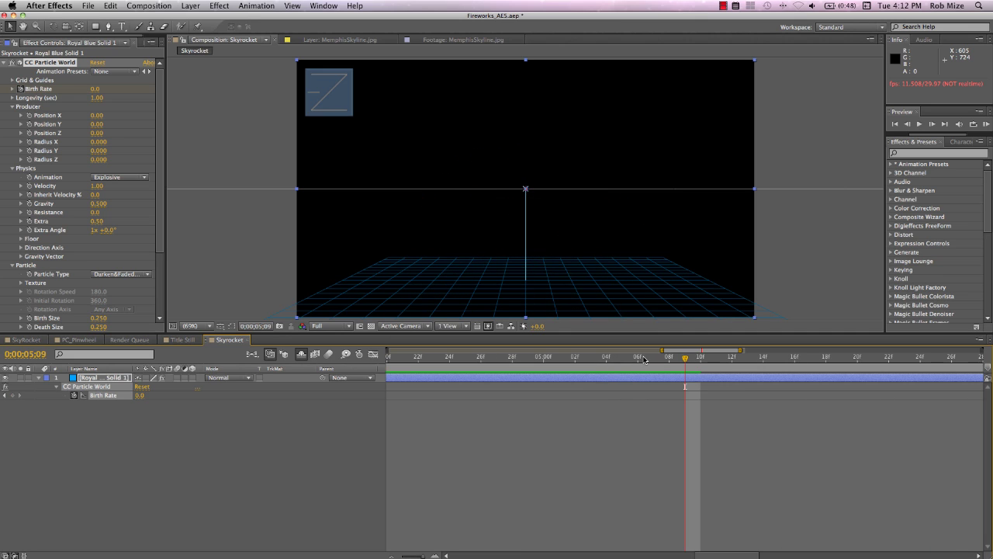
pyautogui.press('j')
pyautogui.press('j')
pyautogui.scroll(-4, 54, 248)
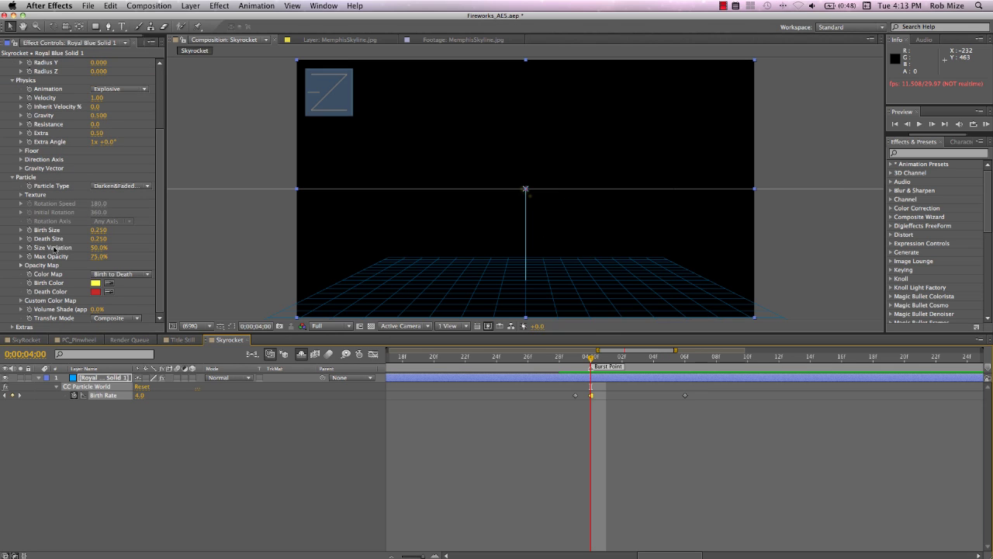
pyautogui.press('pagedown')
pyautogui.press('pagedown')
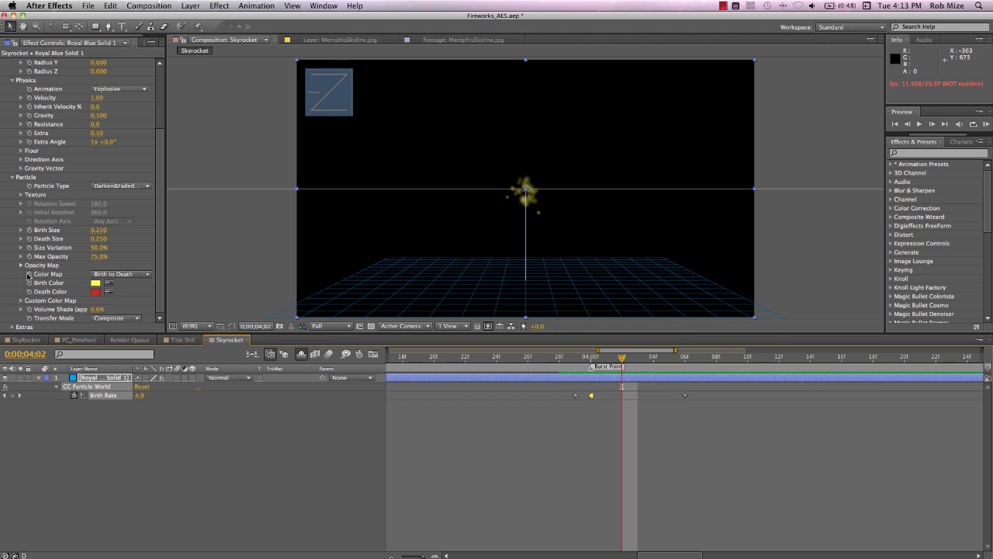
pyautogui.click(21, 265)
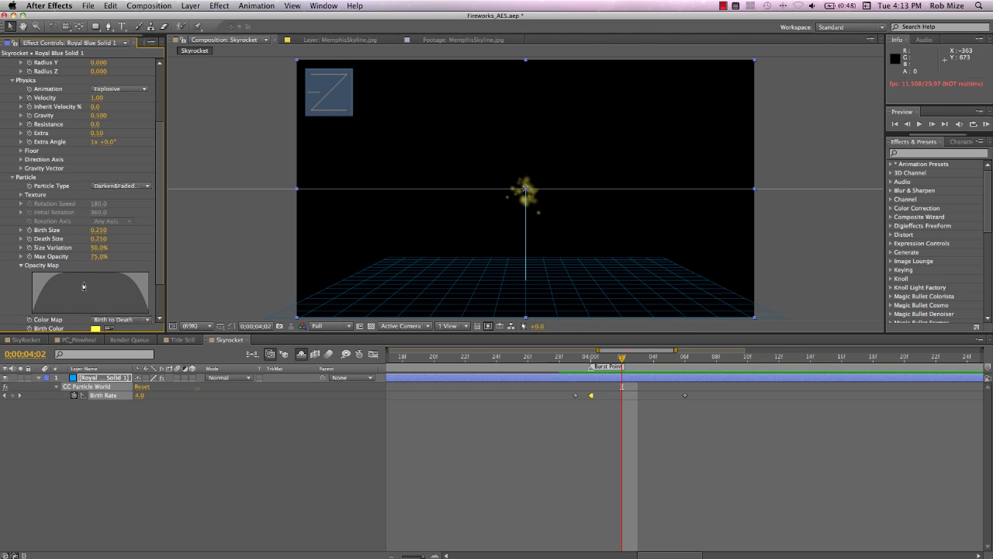
pyautogui.moveTo(64, 279)
pyautogui.mouseDown()
pyautogui.moveTo(25, 273)
pyautogui.moveTo(73, 276)
pyautogui.mouseUp()
pyautogui.press('space')
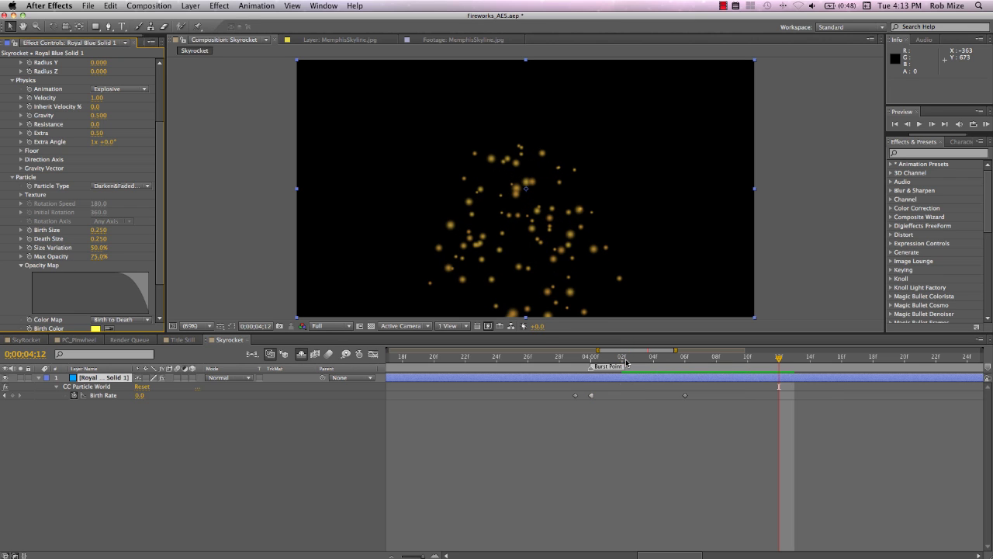
pyautogui.click(590, 361)
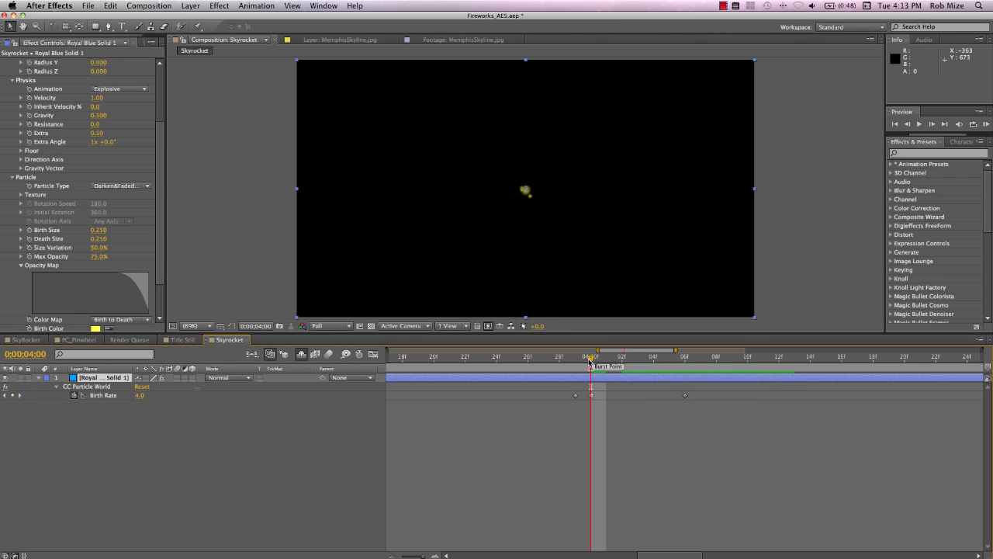
# Step: Set particle Longevity to 2 seconds
pyautogui.scroll(5, 77, 122)
pyautogui.click(96, 90)
pyautogui.write('2')
pyautogui.press('Return')
# Step: Set Birth Size to 0.15 and Death Size to 0, then scrub to check the sparks
pyautogui.scroll(-1, 100, 273)
pyautogui.scroll(-3, 100, 274)
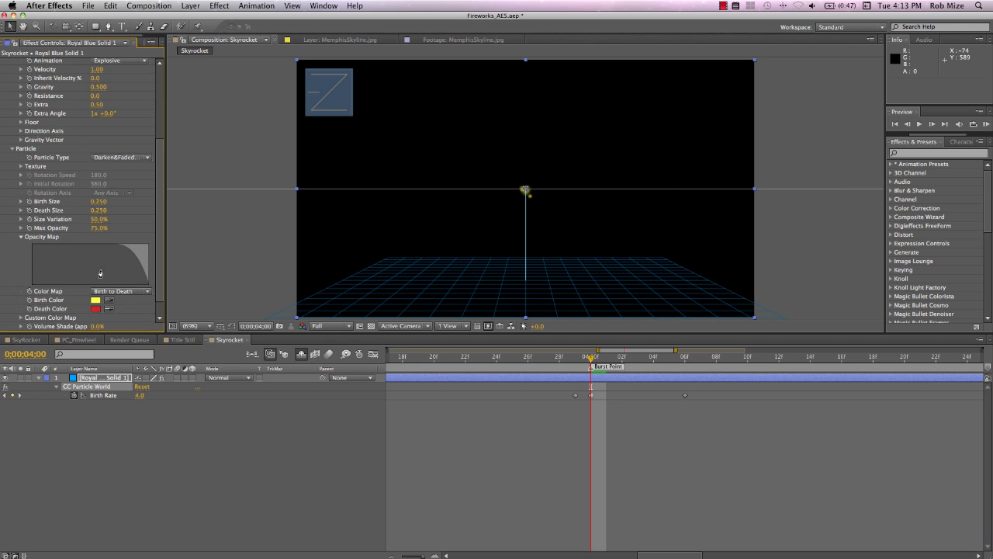
pyautogui.click(99, 201)
pyautogui.write('15')
pyautogui.press('Tab')
pyautogui.write('0')
pyautogui.click(16, 278)
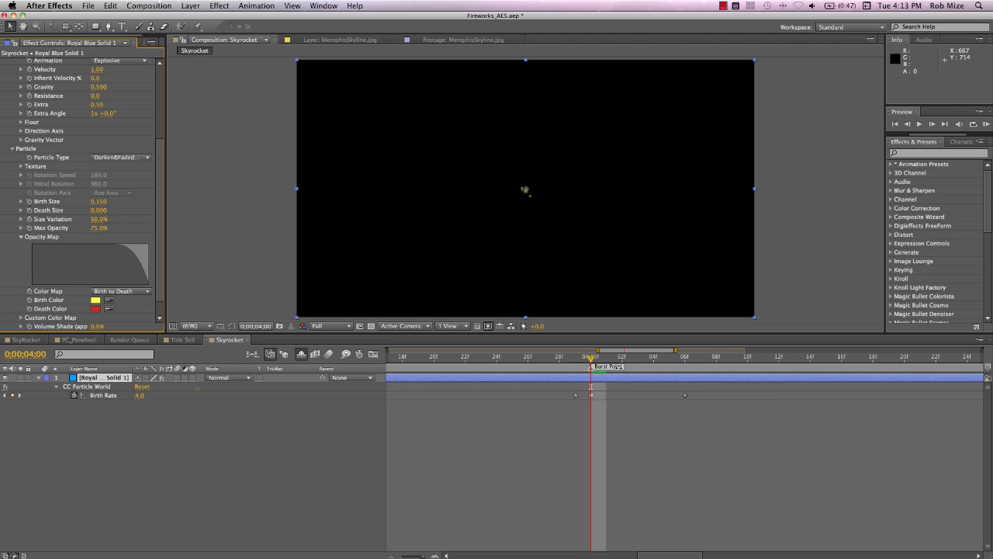
pyautogui.moveTo(615, 361); pyautogui.dragTo(673, 359)
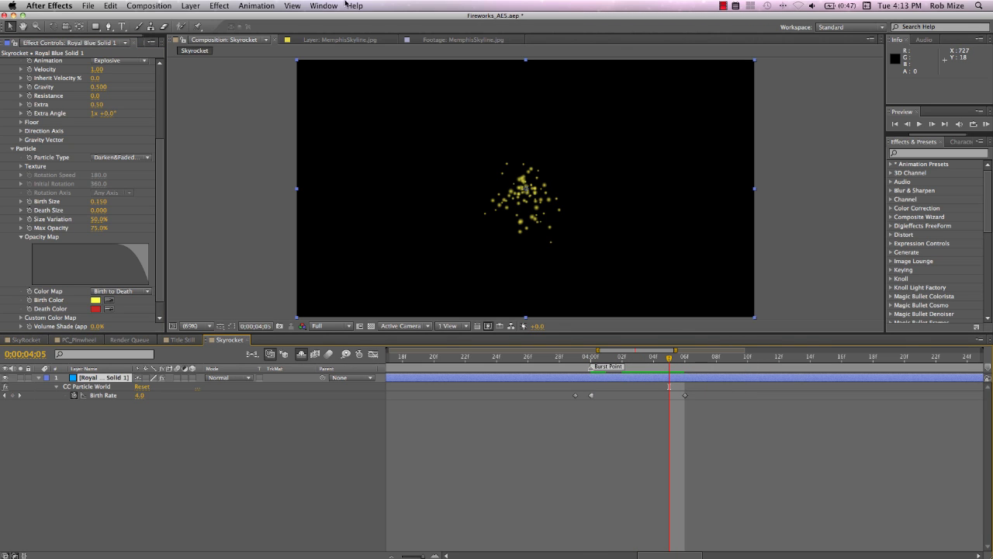
# Step: Apply the Time > Echo effect to the particle layer
pyautogui.click(219, 6)
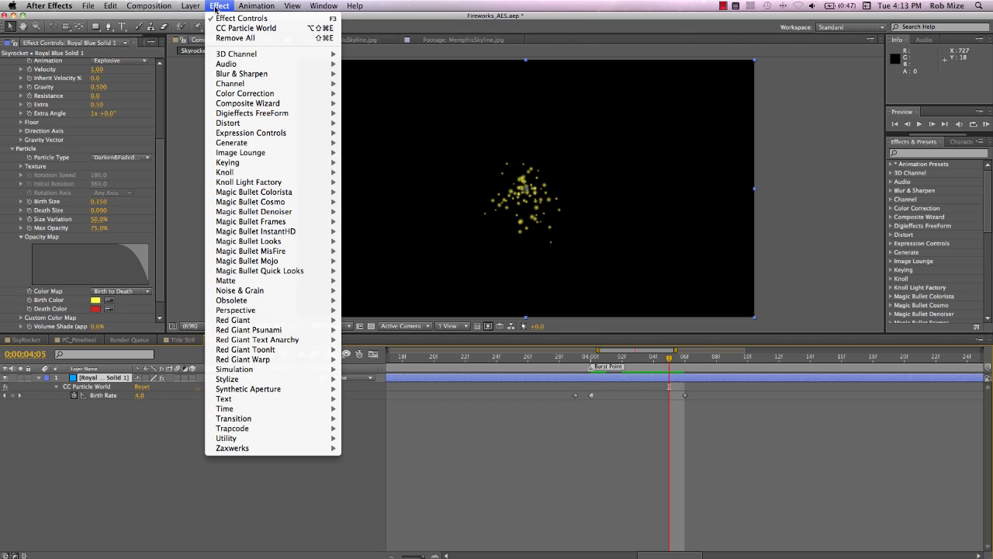
pyautogui.moveTo(265, 410)
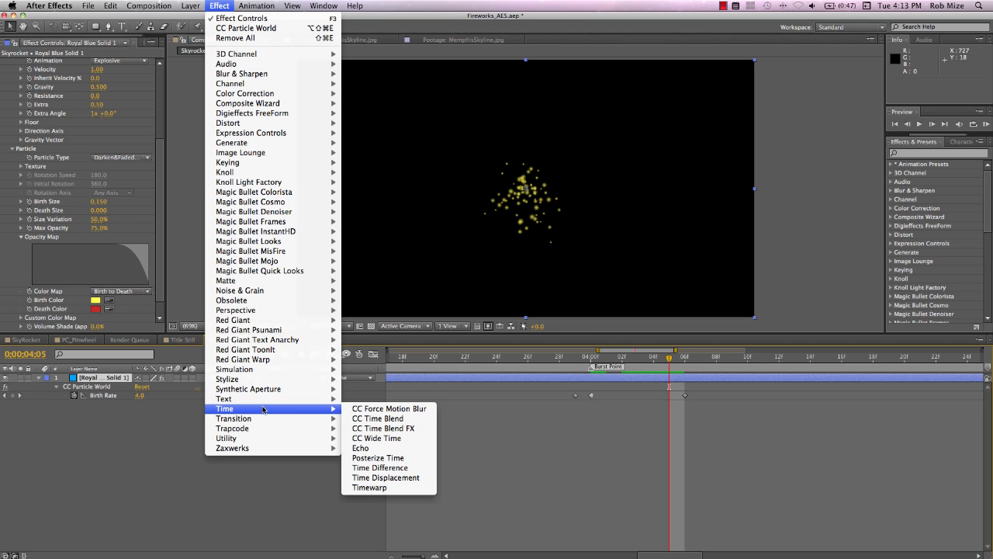
pyautogui.click(375, 448)
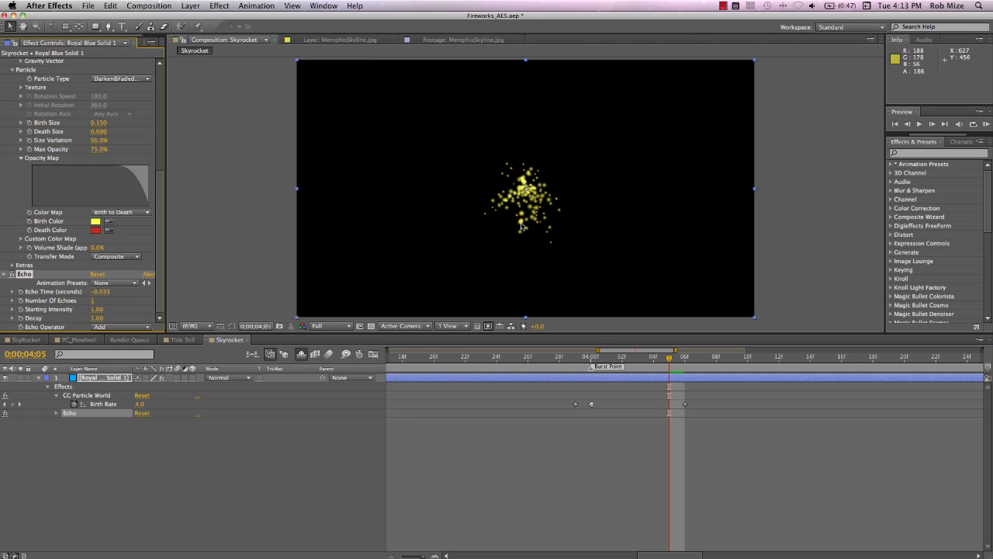
pyautogui.scroll(2, 522, 226)
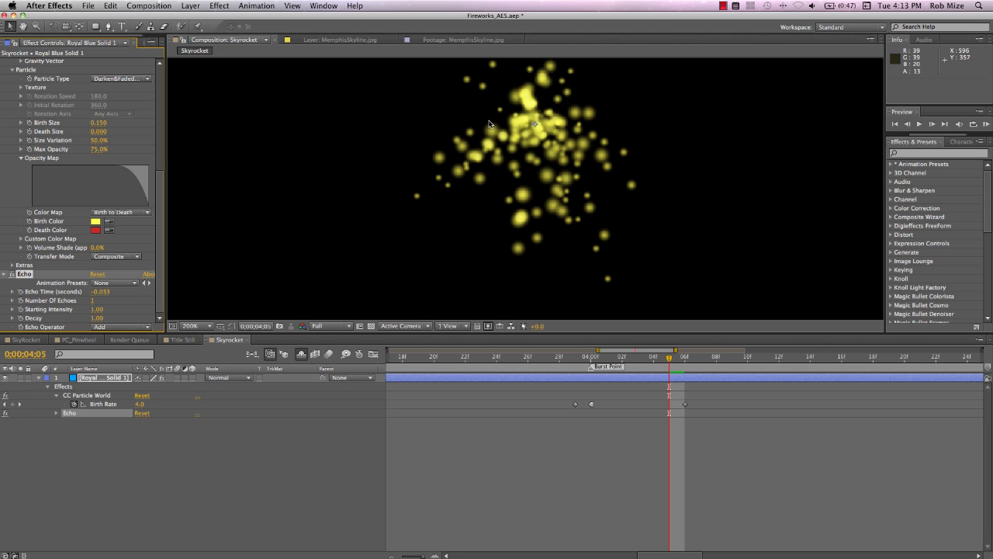
pyautogui.hotkey('shift', '/')
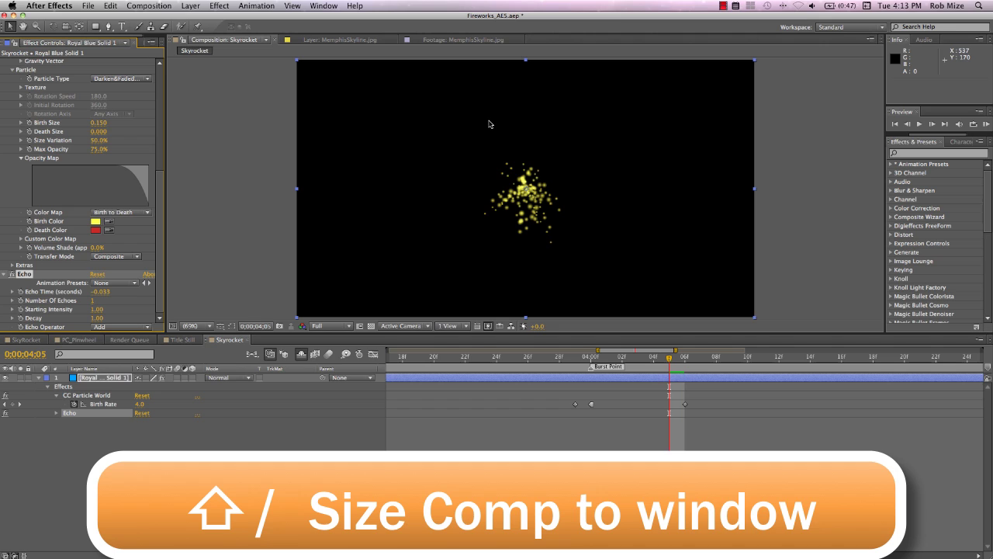
# Step: Set Echo Time 0.005, 50 echoes, Starting Intensity 0.10 and Decay 1.10
pyautogui.click(99, 291)
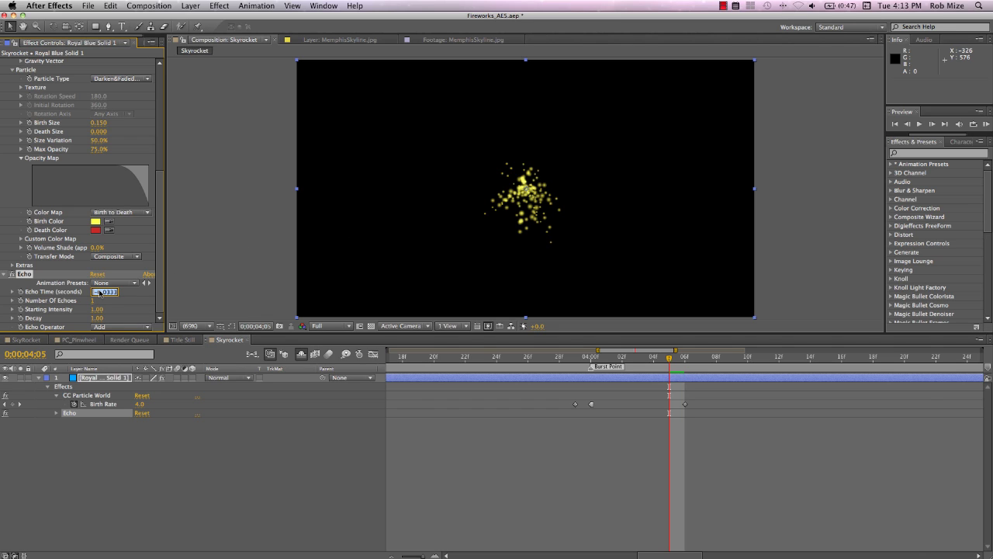
pyautogui.press('BackSpace')
pyautogui.write('0.005')
pyautogui.press('Tab')
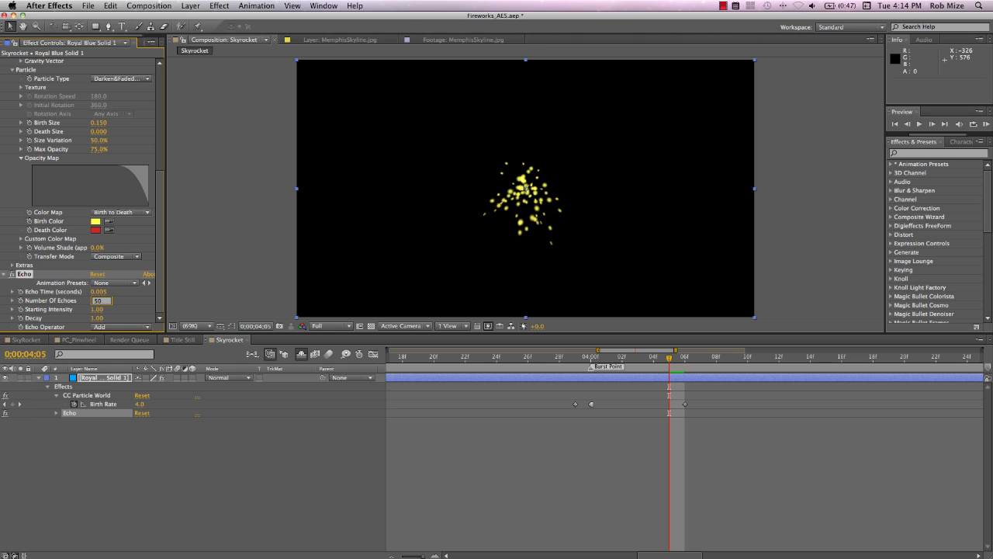
pyautogui.click(132, 309)
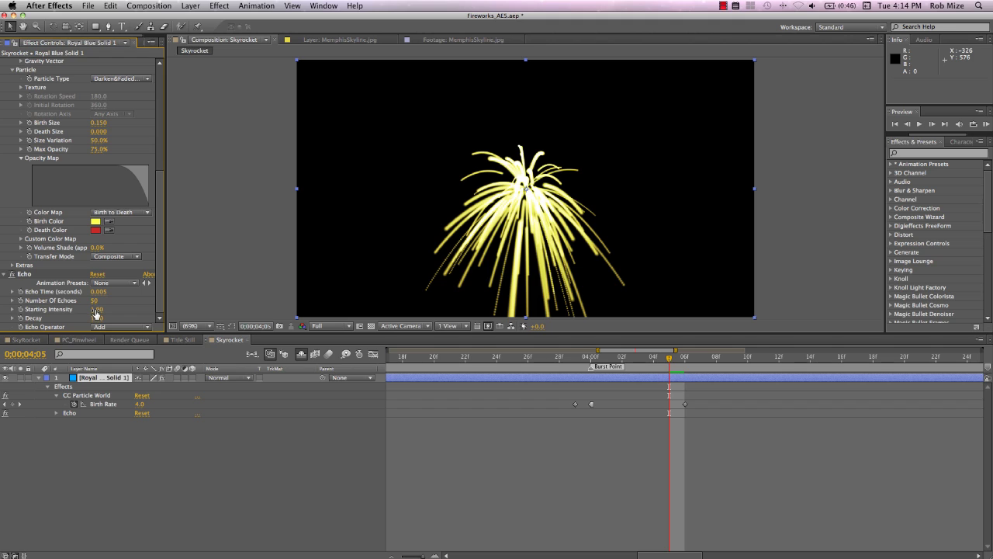
pyautogui.click(95, 309)
pyautogui.write('.1')
pyautogui.press('Tab')
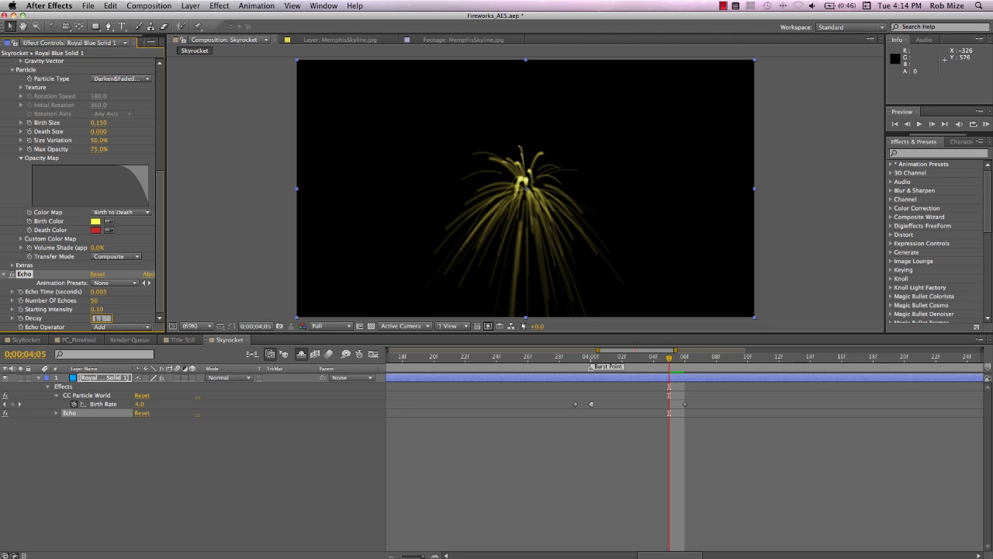
pyautogui.press('Return')
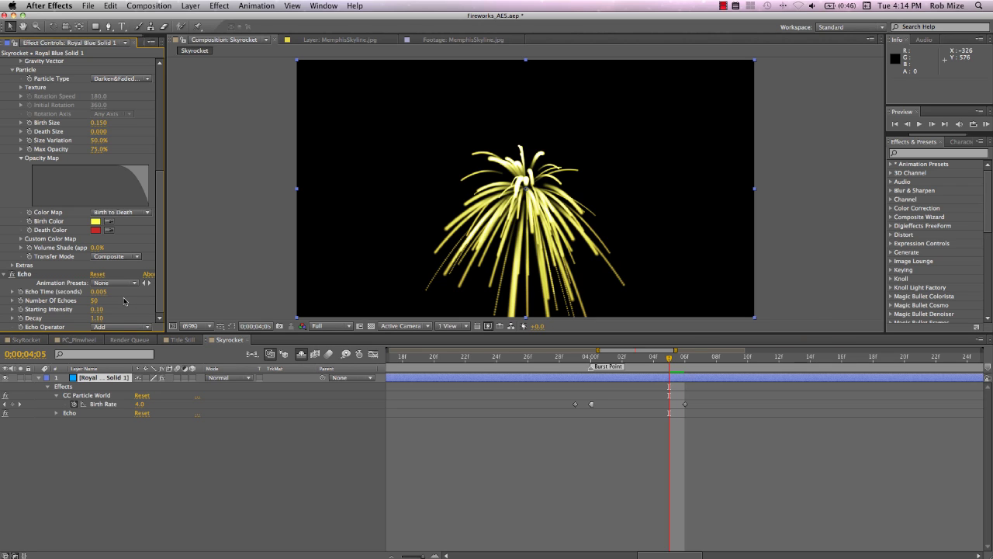
pyautogui.click(591, 358)
pyautogui.moveTo(592, 357); pyautogui.dragTo(562, 360)
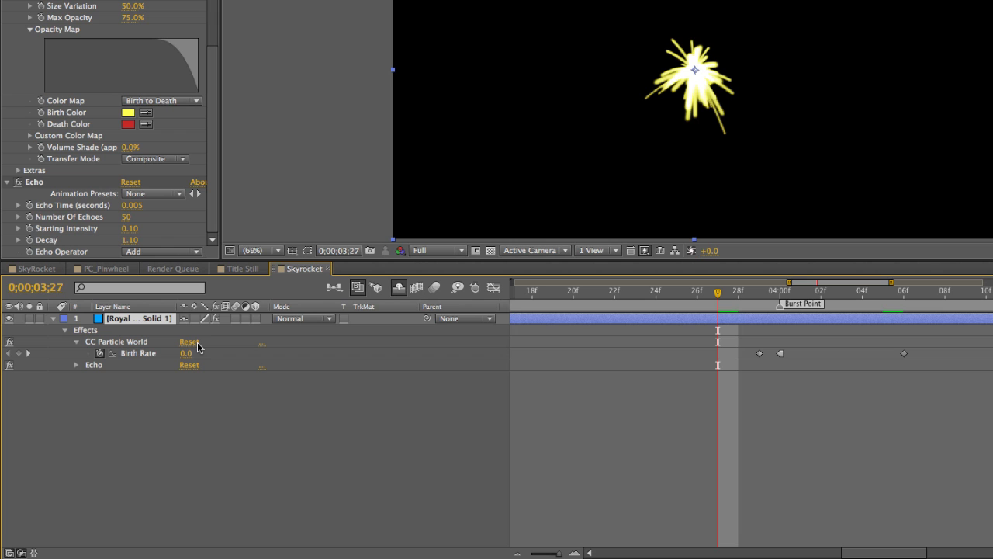
pyautogui.click(780, 295)
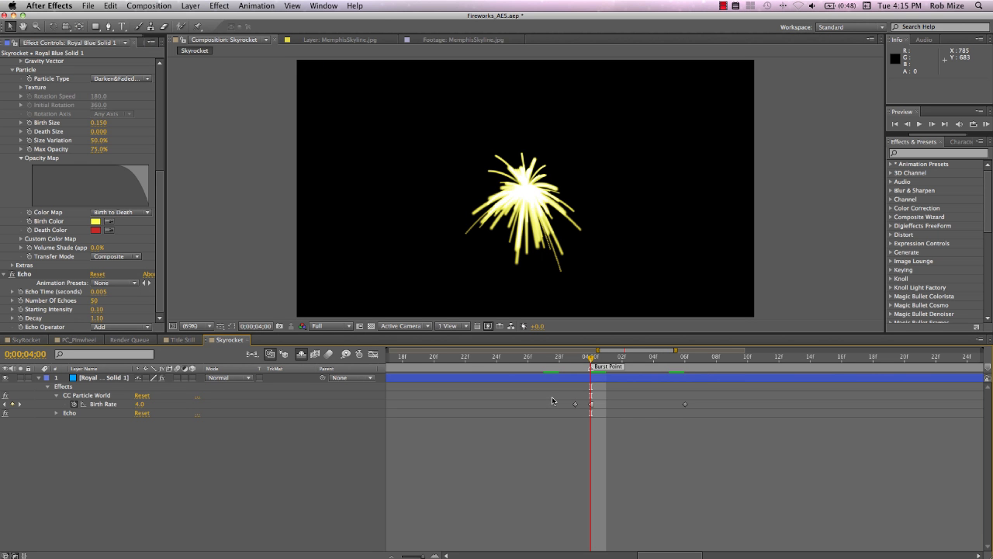
pyautogui.moveTo(551, 399); pyautogui.dragTo(733, 412)
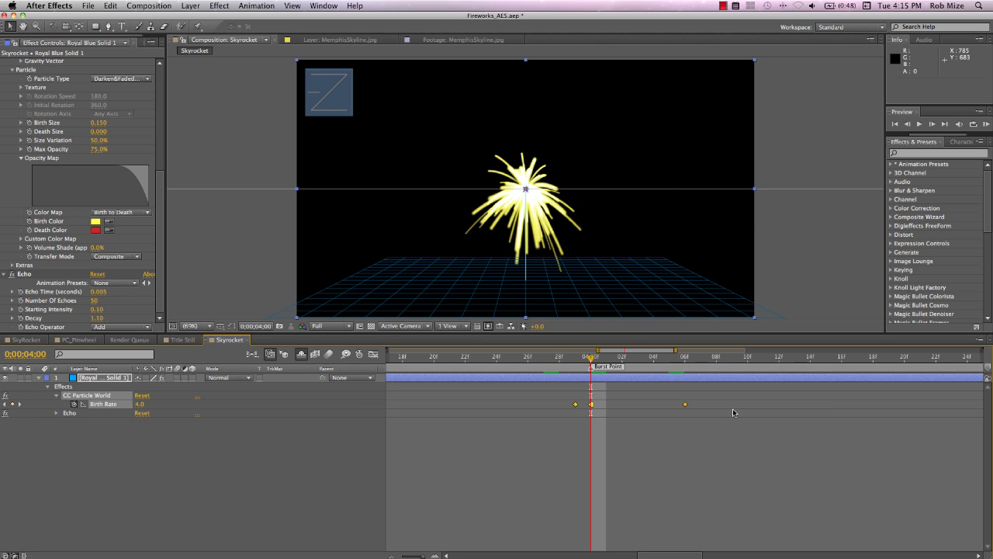
pyautogui.hotkey('alt', 'Right')
pyautogui.hotkey('alt', 'Right')
pyautogui.hotkey('alt', 'Right')
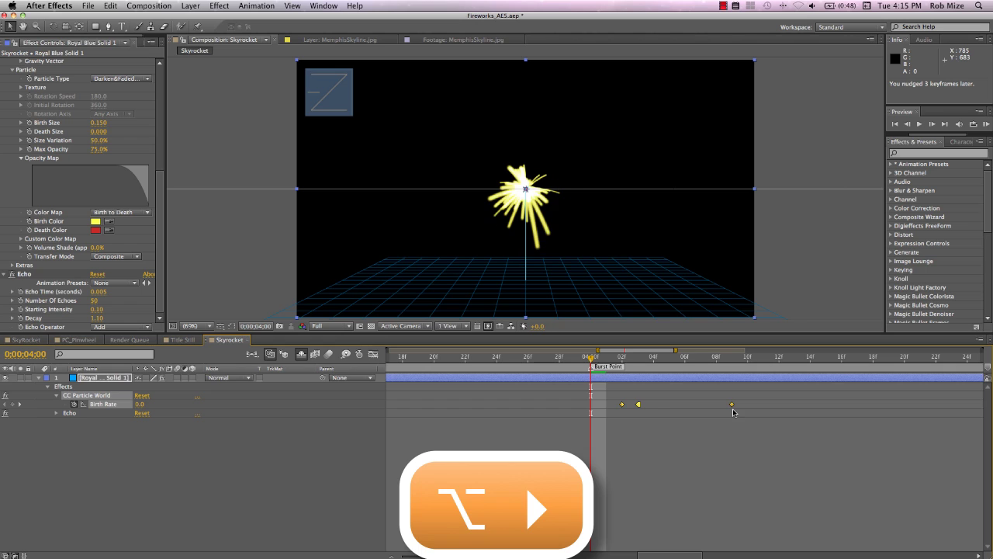
pyautogui.hotkey('alt', 'Right')
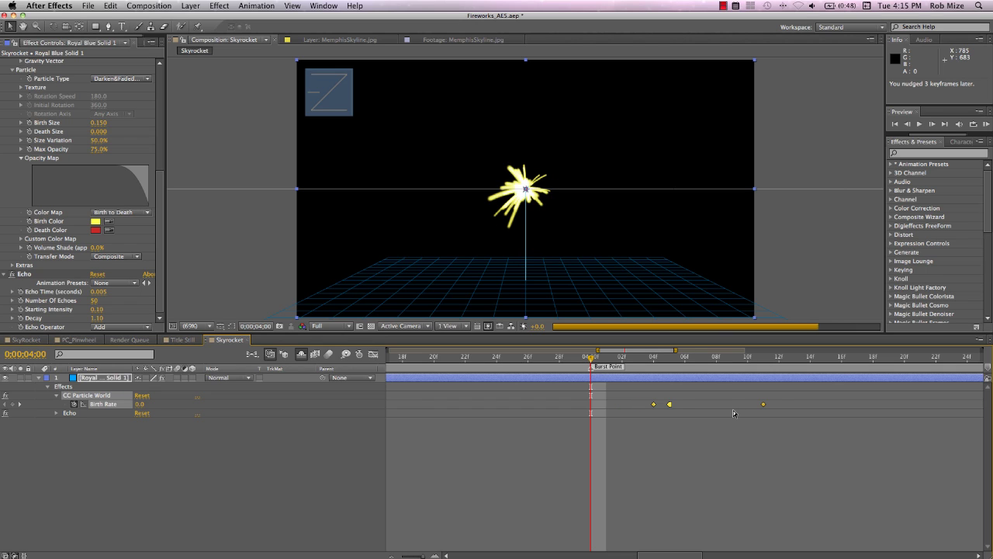
pyautogui.hotkey('alt', 'Right')
pyautogui.hotkey('alt', 'Right')
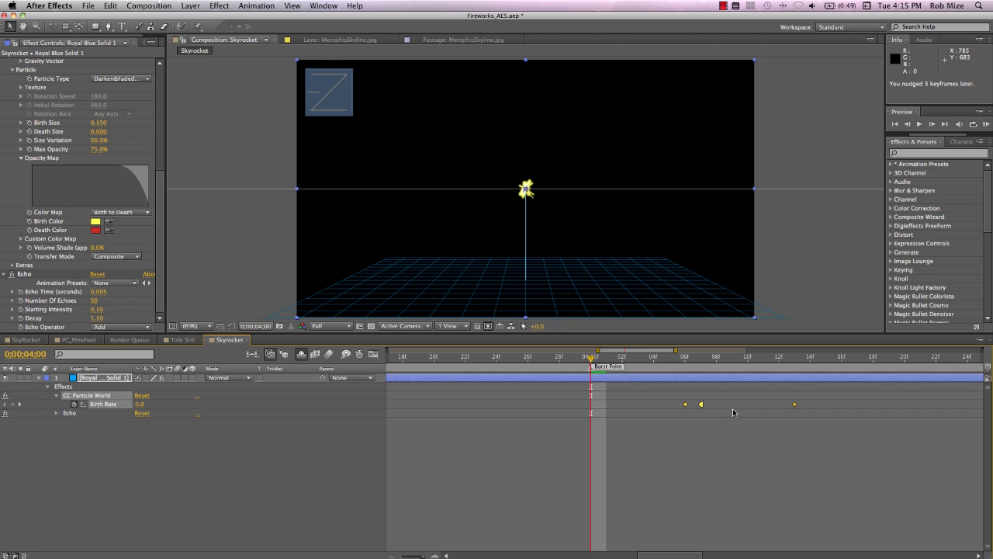
pyautogui.moveTo(700, 404); pyautogui.dragTo(587, 406)
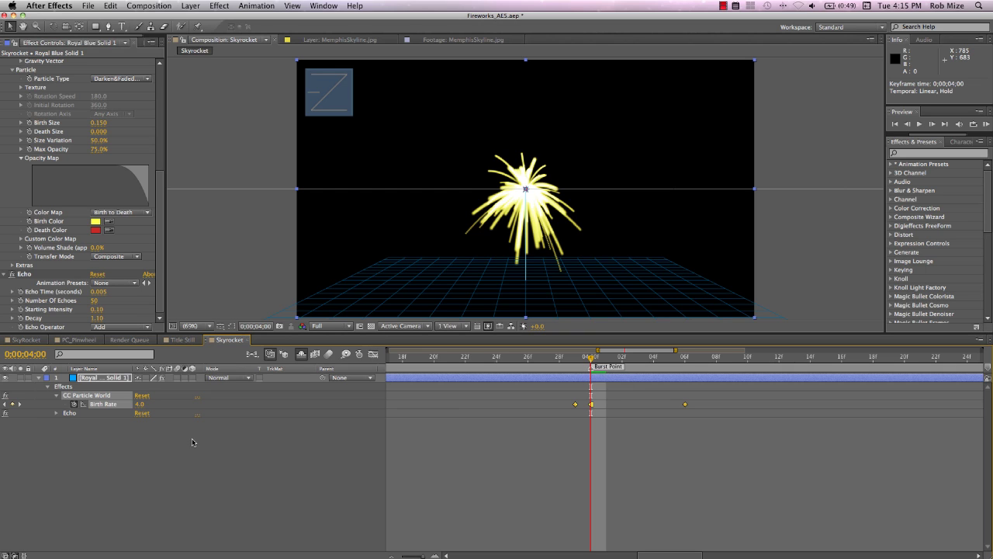
pyautogui.scroll(5, 37, 93)
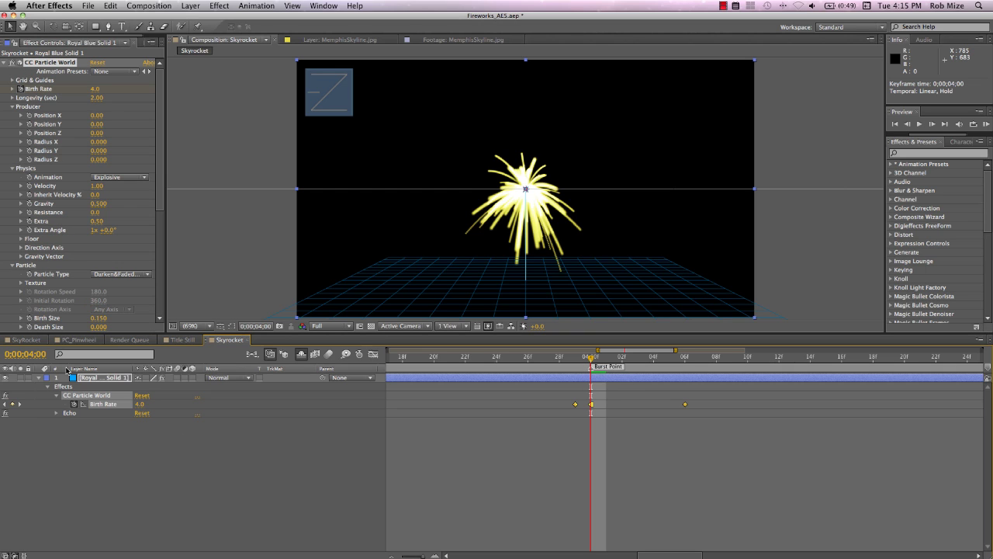
# Step: Add a new Camera 1 layer to the Skyrocket composition
pyautogui.rightClick(141, 461)
pyautogui.moveTo(258, 468)
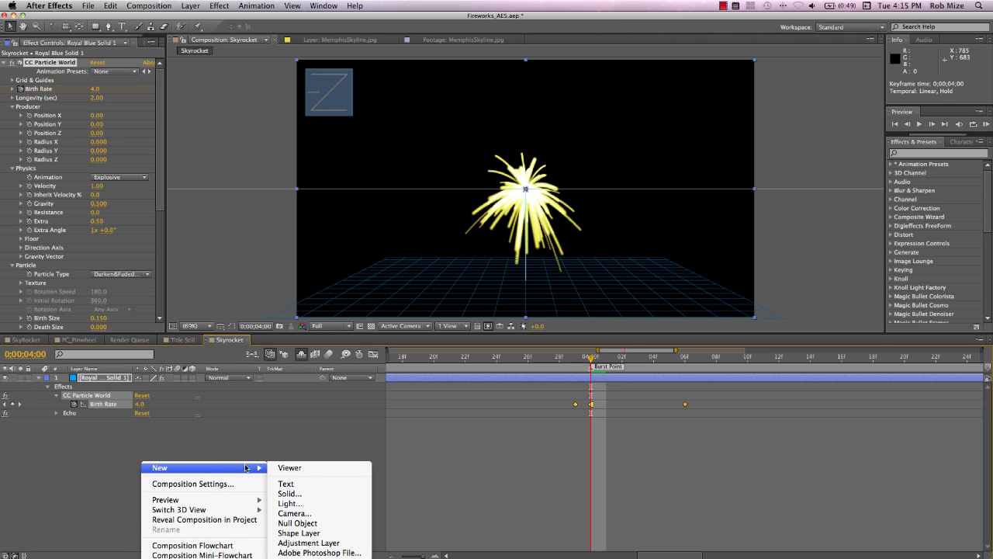
pyautogui.click(297, 513)
pyautogui.press('Escape')
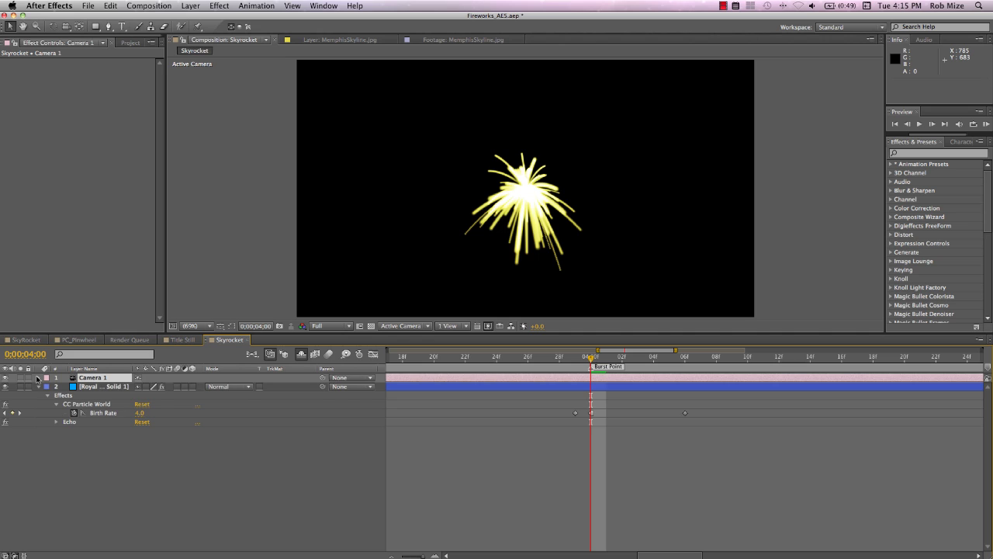
# Step: Keyframe the camera's Point of Interest and Position, moving the keyframes to time zero
pyautogui.click(37, 378)
pyautogui.click(47, 386)
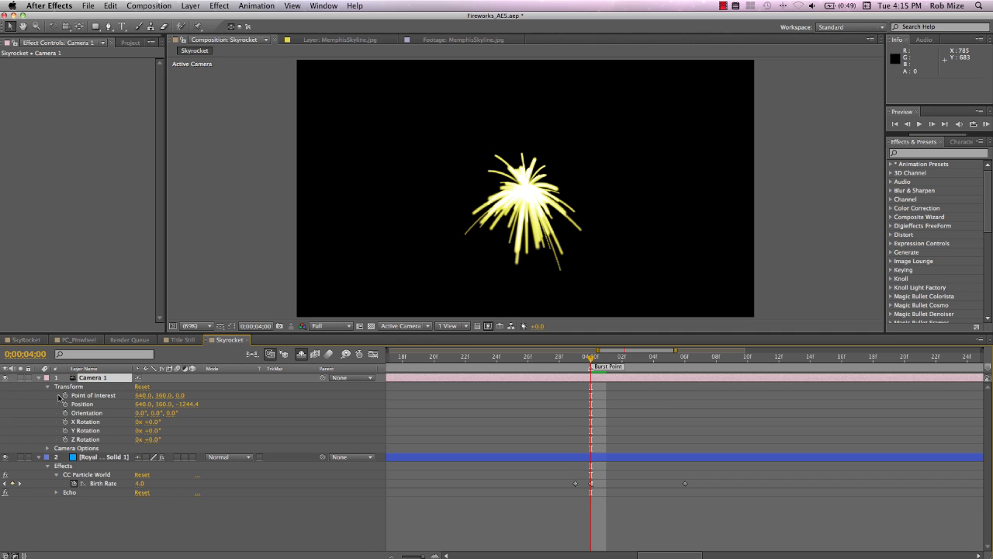
pyautogui.click(65, 395)
pyautogui.click(65, 403)
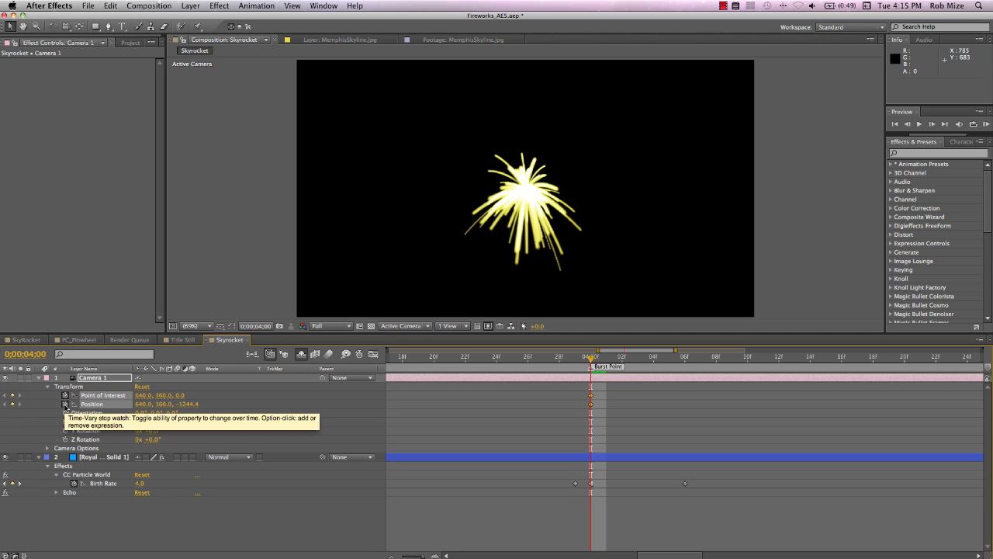
pyautogui.moveTo(590, 405)
pyautogui.press(';')
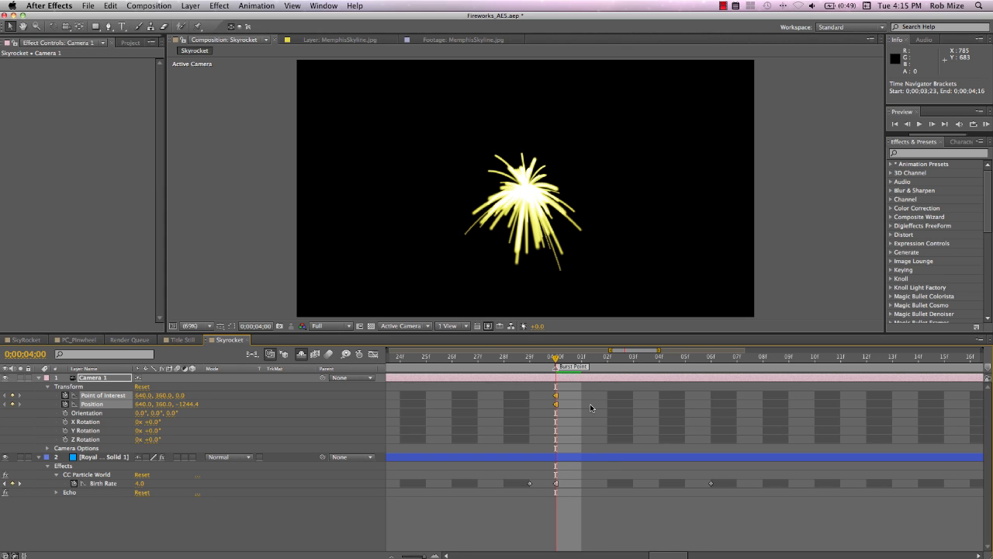
pyautogui.moveTo(625, 405); pyautogui.dragTo(389, 407)
# Step: Orbit the camera around the firework and delete the stray Position keyframe at 4 seconds
pyautogui.press('c')
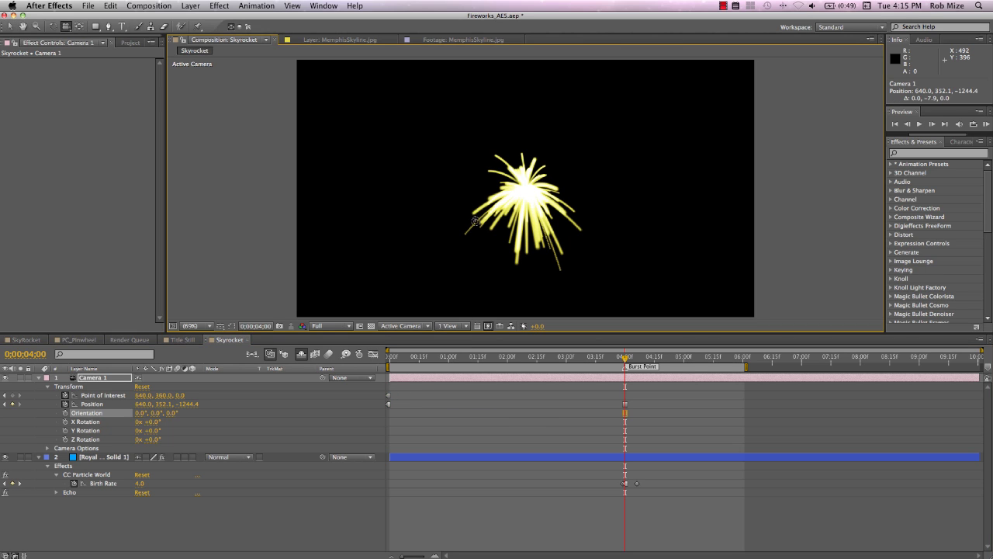
pyautogui.moveTo(476, 223); pyautogui.dragTo(578, 221)
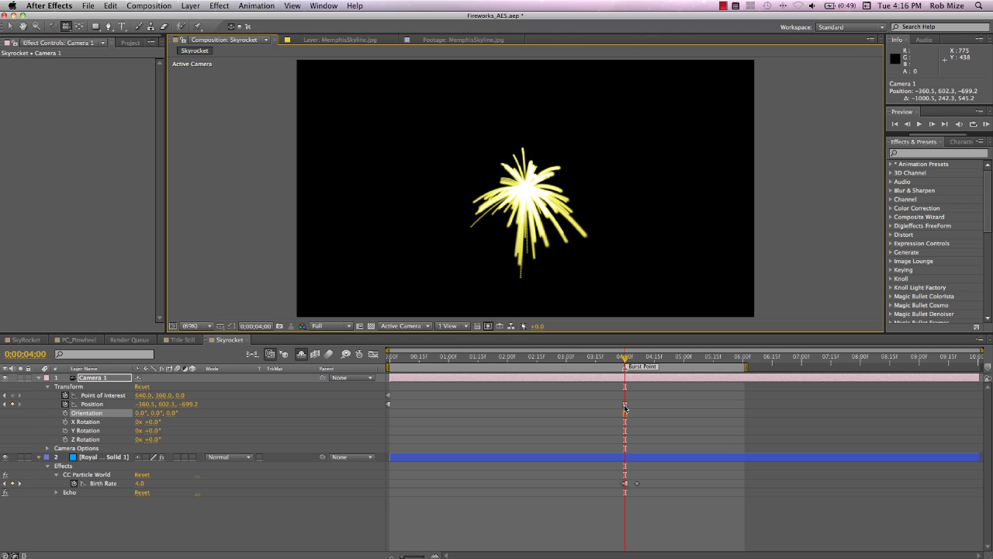
pyautogui.hotkey('ctrl', 'z')
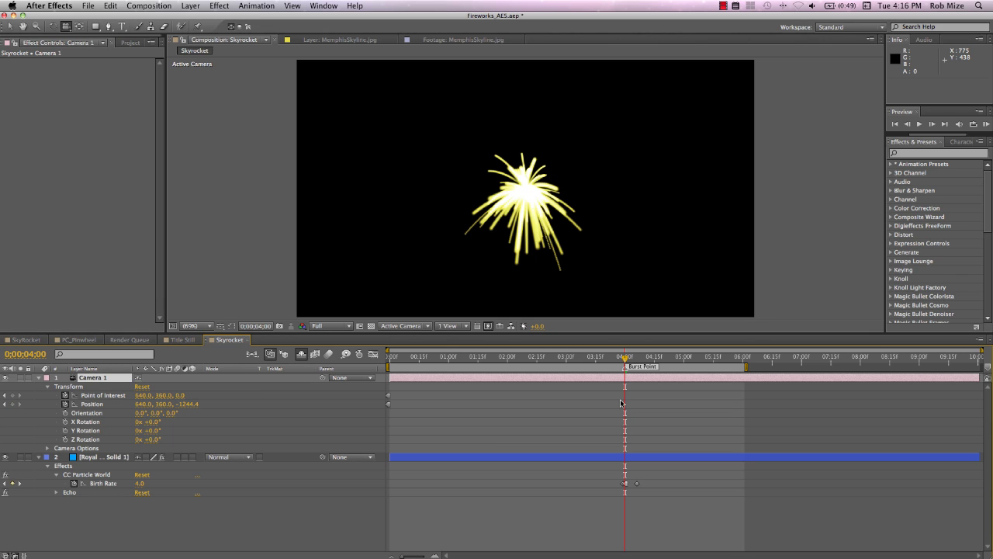
pyautogui.moveTo(524, 208); pyautogui.dragTo(393, 223)
pyautogui.click(625, 404)
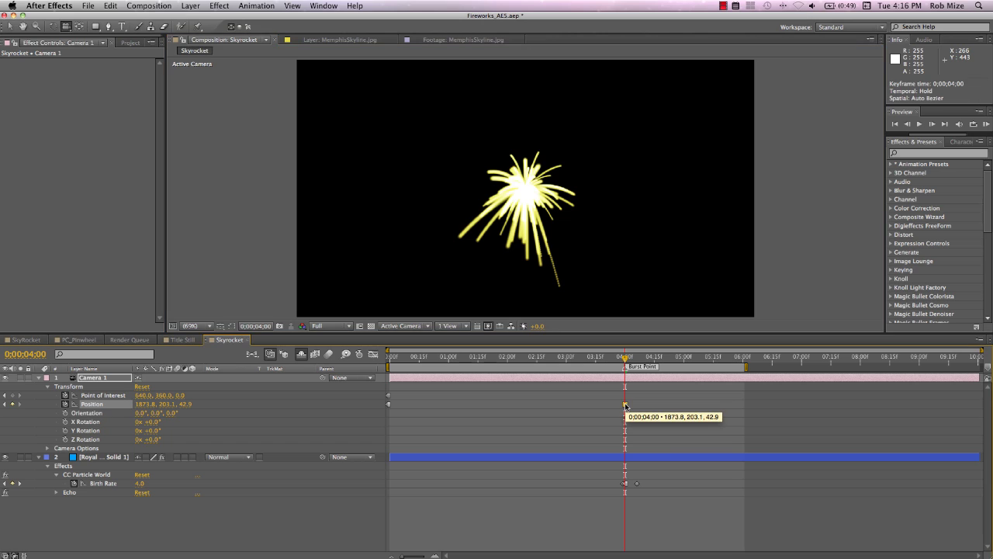
pyautogui.press('Delete')
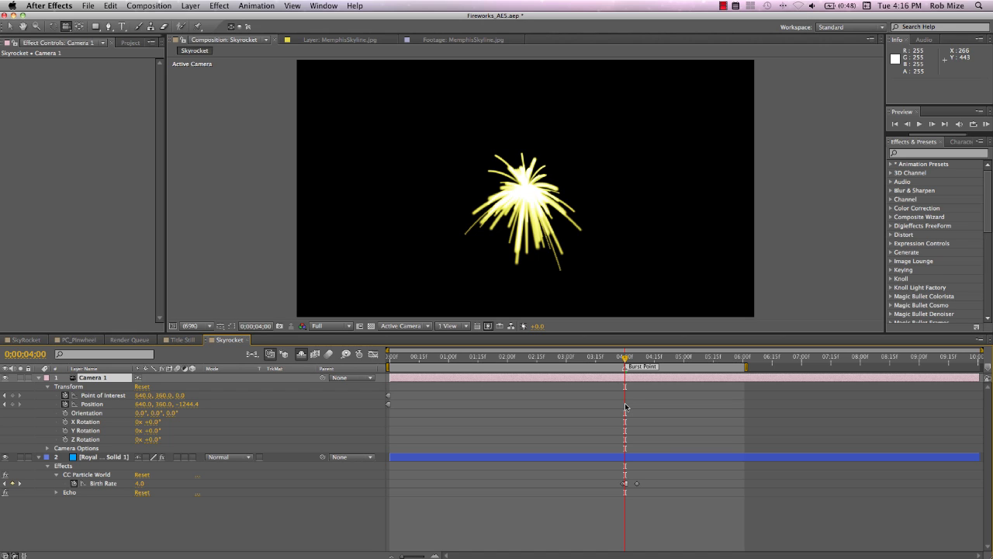
# Step: Try a particle Velocity of 4 on the solid, then undo it
pyautogui.click(105, 457)
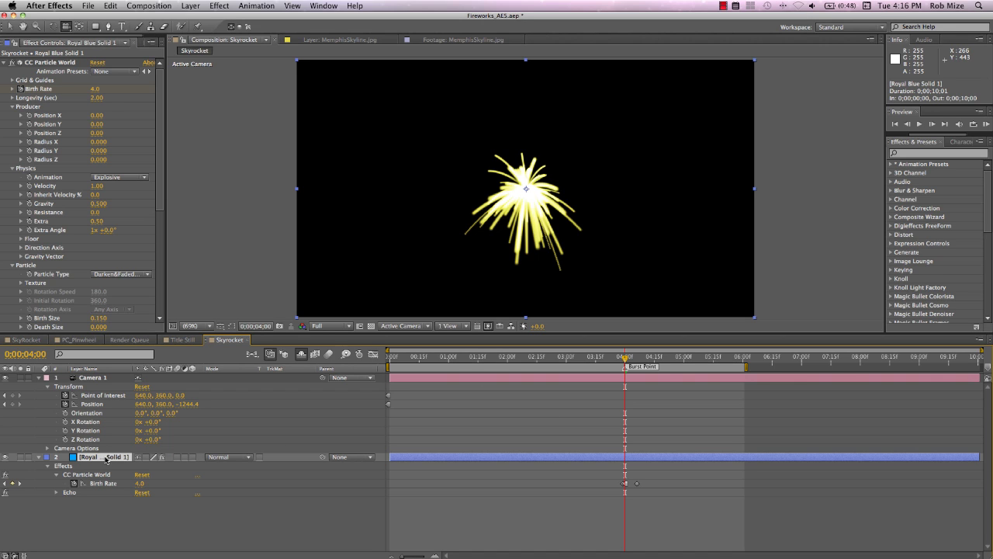
pyautogui.click(95, 187)
pyautogui.write('4')
pyautogui.press('Return')
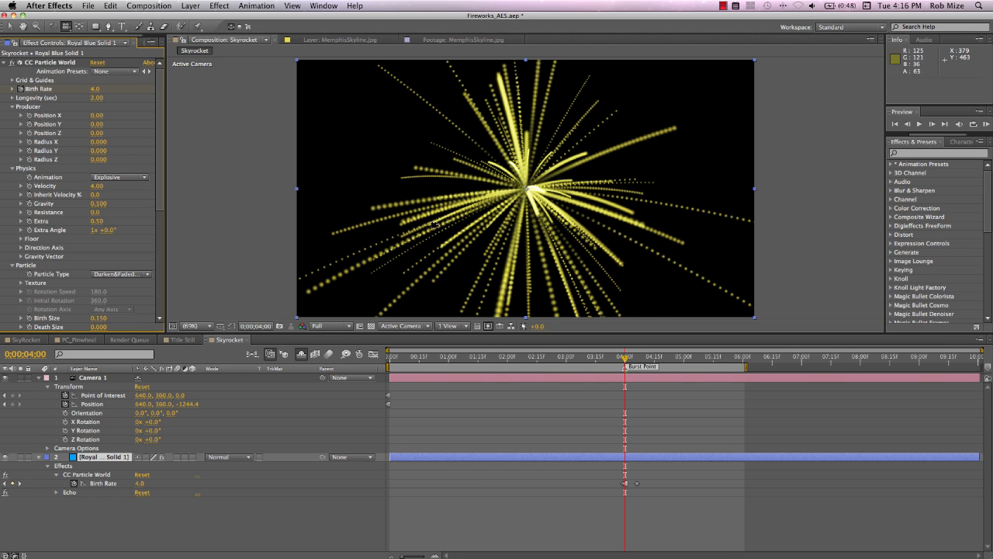
pyautogui.press('v')
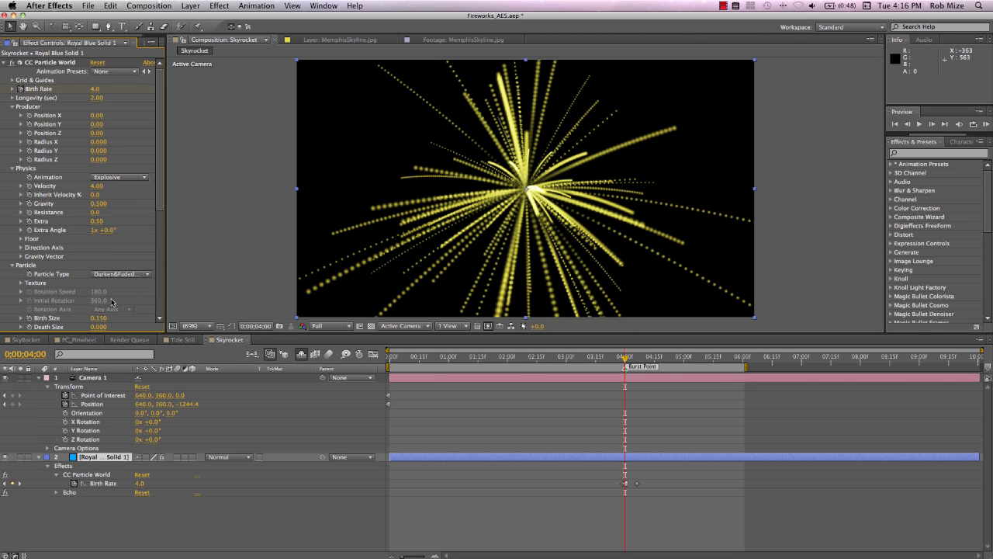
pyautogui.scroll(-10, 111, 301)
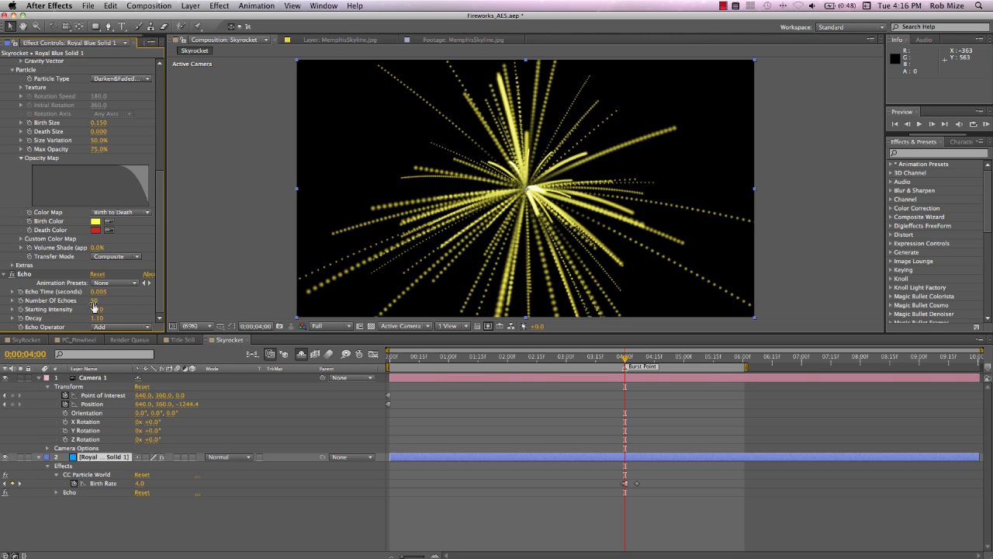
pyautogui.press('super+z')
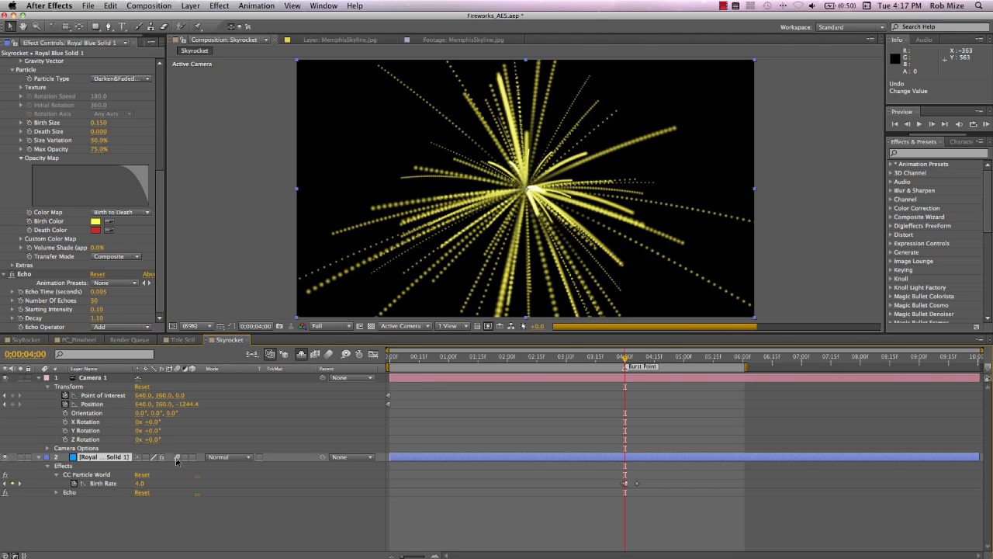
# Step: Toggle the comp's motion blur on and off, and set Resistance to 8
pyautogui.click(329, 353)
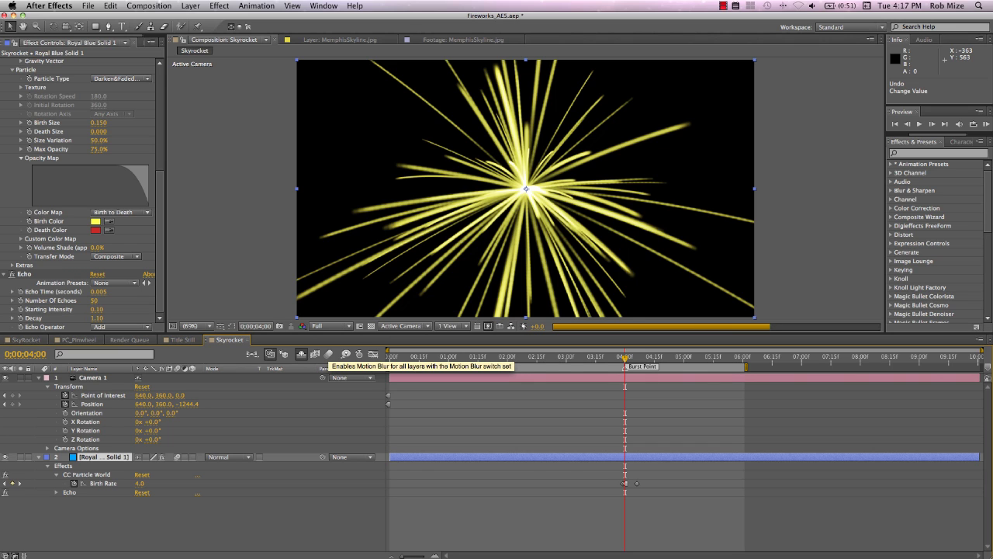
pyautogui.click(302, 354)
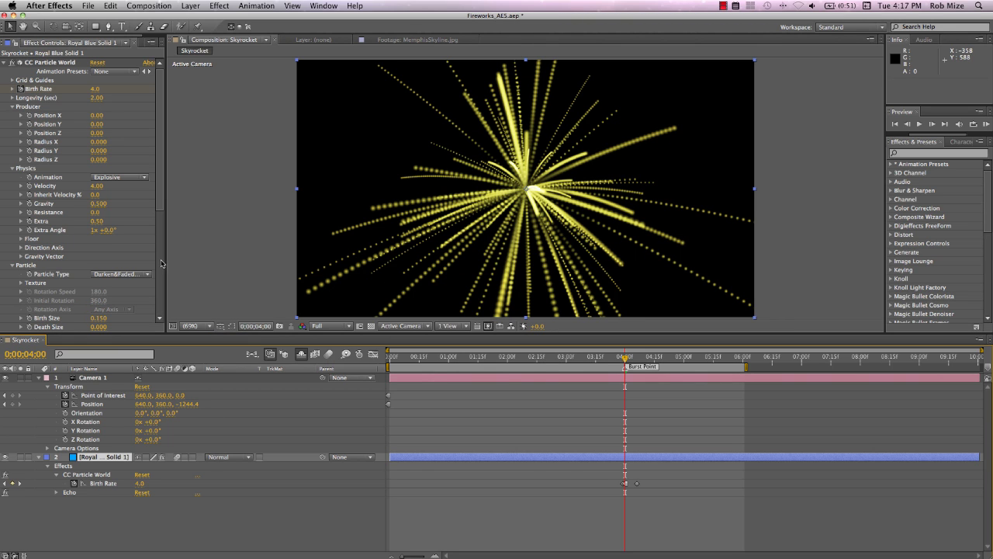
pyautogui.click(96, 213)
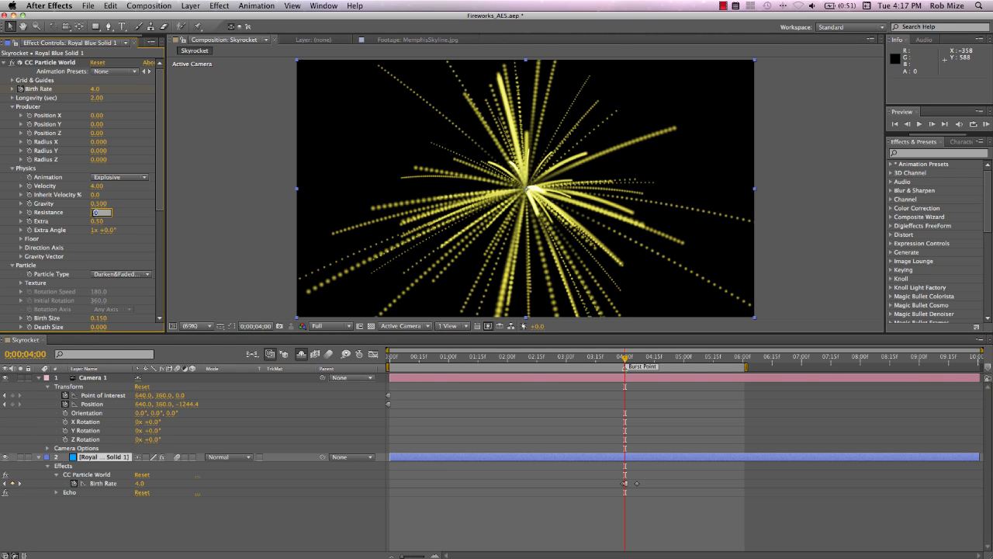
pyautogui.write('8')
pyautogui.press('Return')
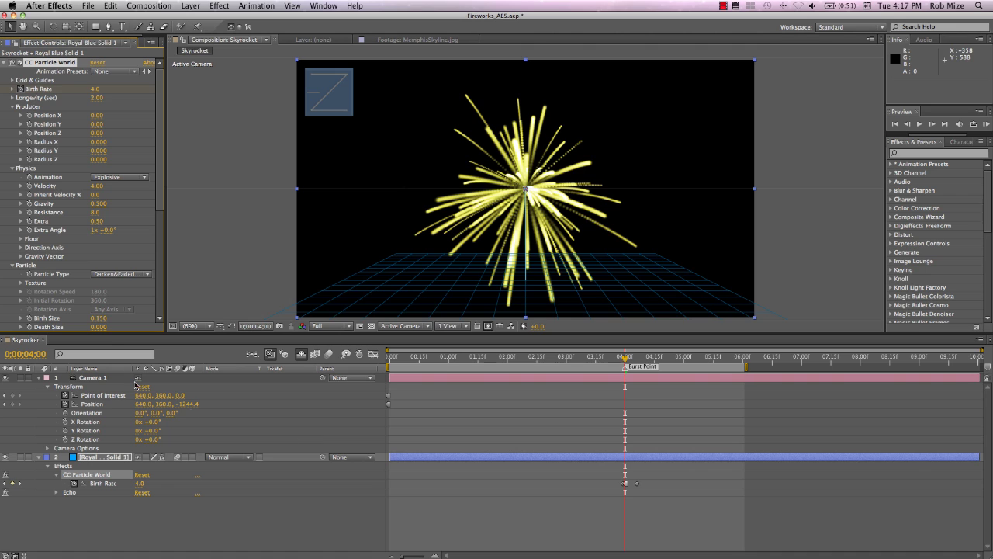
# Step: Keyframe Birth Color, making it pink and then magenta on successive frames
pyautogui.scroll(-5, 100, 285)
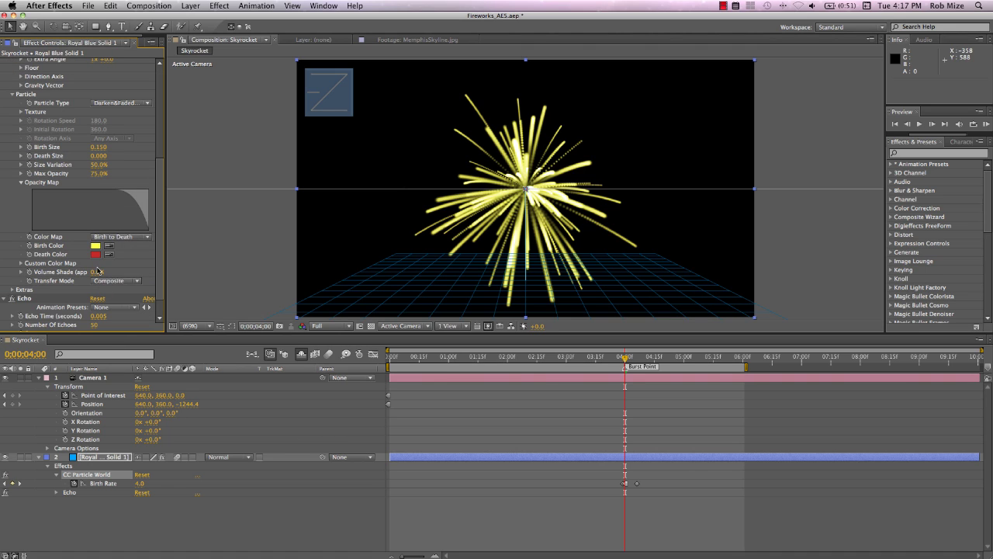
pyautogui.click(30, 246)
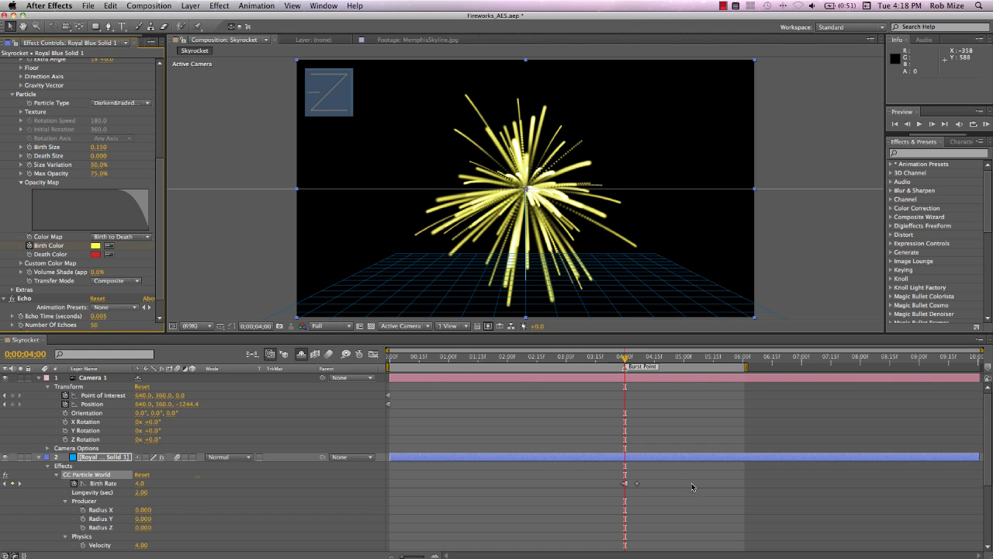
pyautogui.scroll(-4, 690, 483)
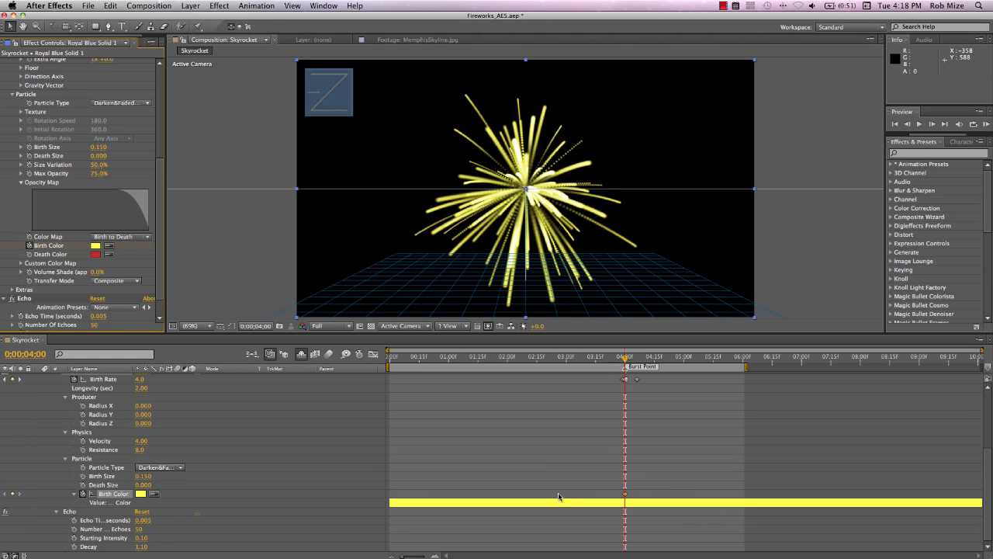
pyautogui.press('pagedown')
pyautogui.click(141, 493)
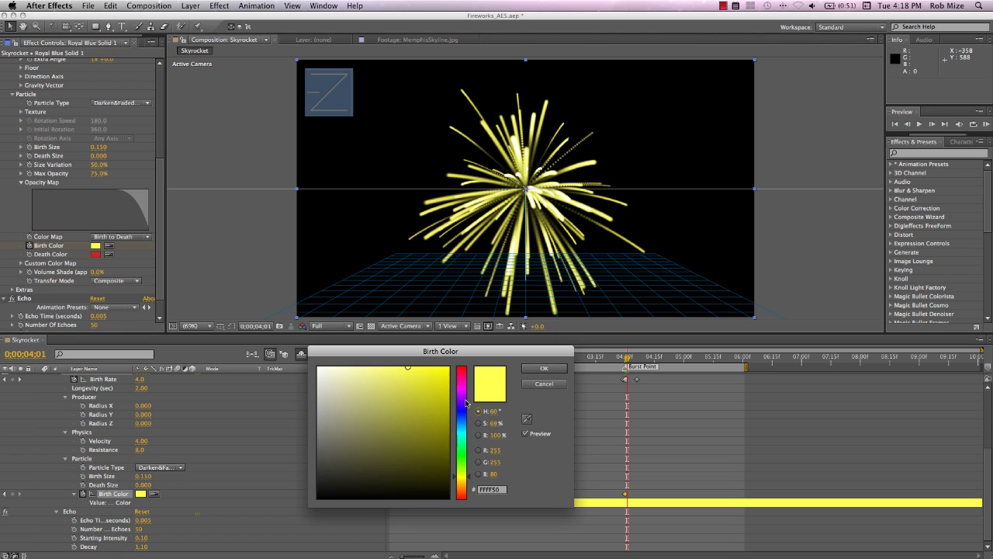
pyautogui.click(468, 373)
pyautogui.click(544, 368)
pyautogui.press('pagedown')
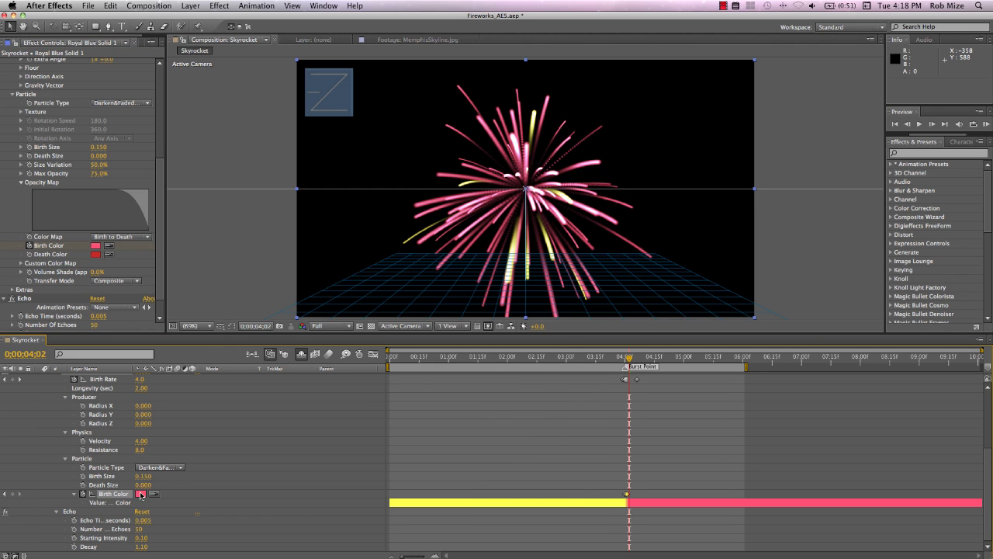
pyautogui.click(141, 494)
pyautogui.click(464, 396)
pyautogui.click(546, 370)
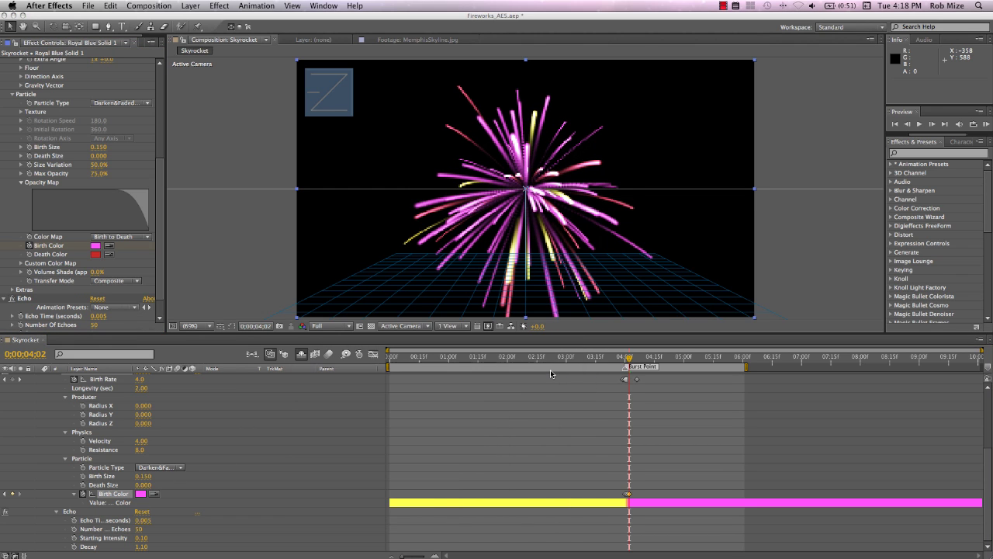
# Step: Continue the Birth Color keyframes frame by frame through blue, green and yellow
pyautogui.press('pagedown')
pyautogui.click(141, 494)
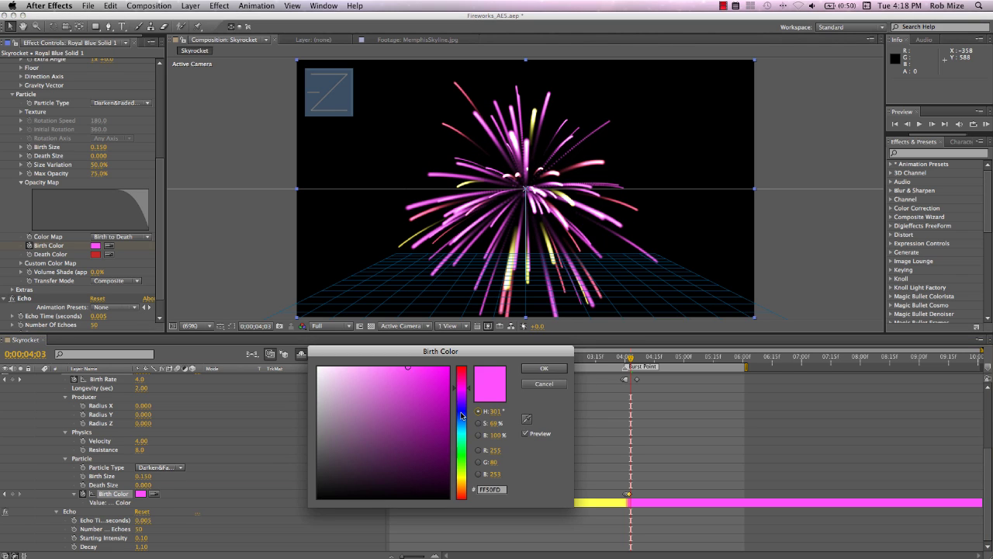
pyautogui.click(460, 415)
pyautogui.click(544, 368)
pyautogui.press('pagedown')
pyautogui.click(140, 494)
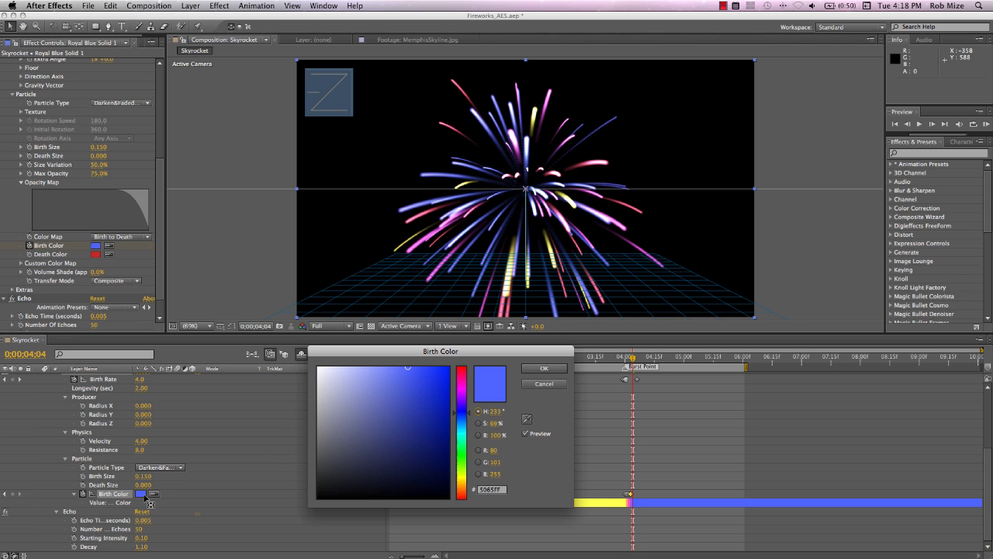
pyautogui.click(462, 444)
pyautogui.click(544, 367)
pyautogui.press('pagedown')
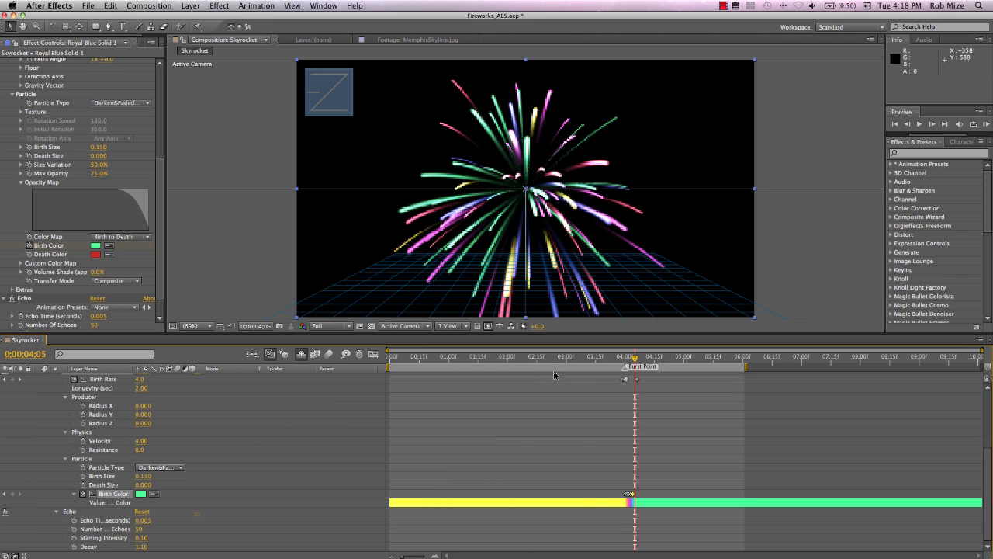
pyautogui.click(140, 494)
pyautogui.click(461, 481)
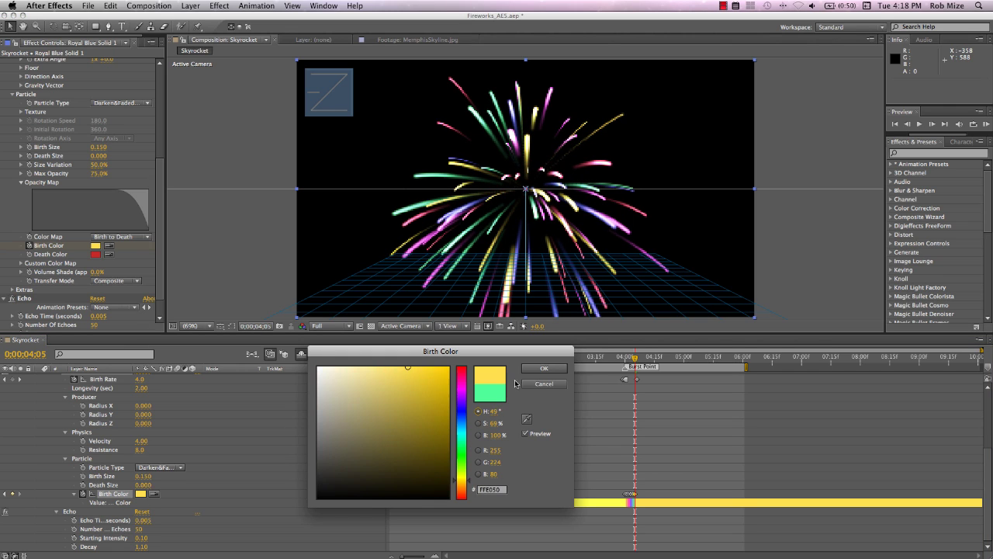
pyautogui.click(544, 368)
pyautogui.press('pagedown')
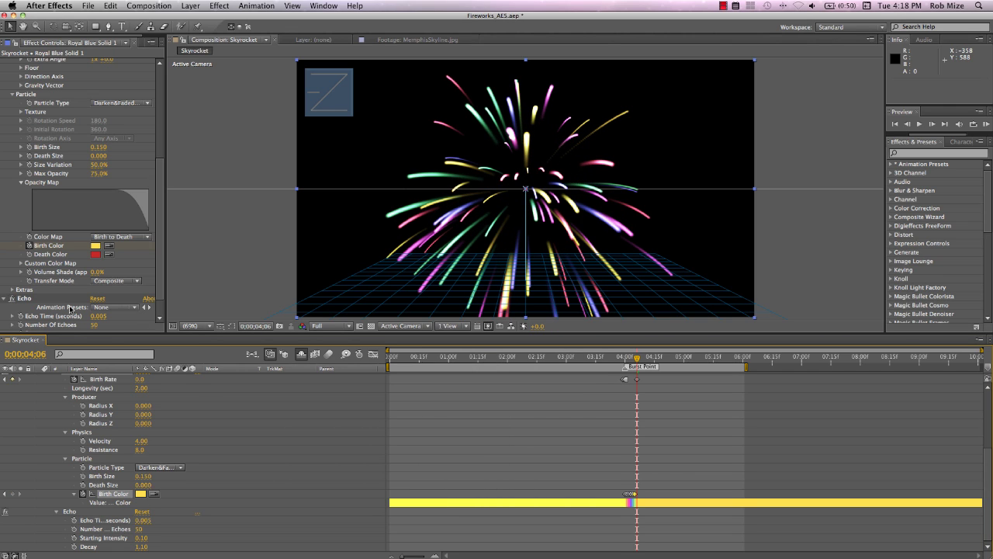
# Step: Link Death Color to Birth Color with a pick-whip expression and set Transfer Mode to Screen
pyautogui.scroll(-2, 69, 306)
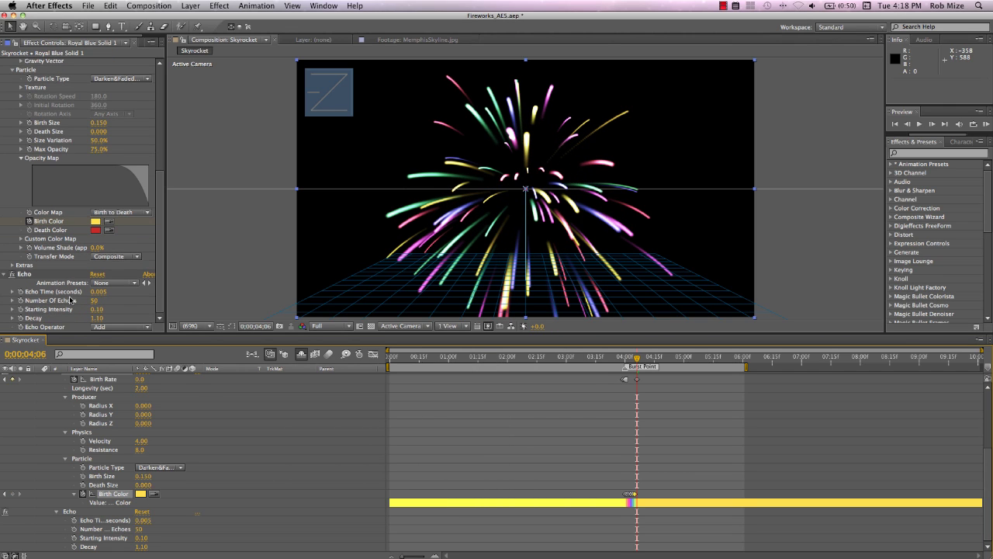
pyautogui.keyDown('alt'); pyautogui.click(29, 230); pyautogui.keyUp('alt')
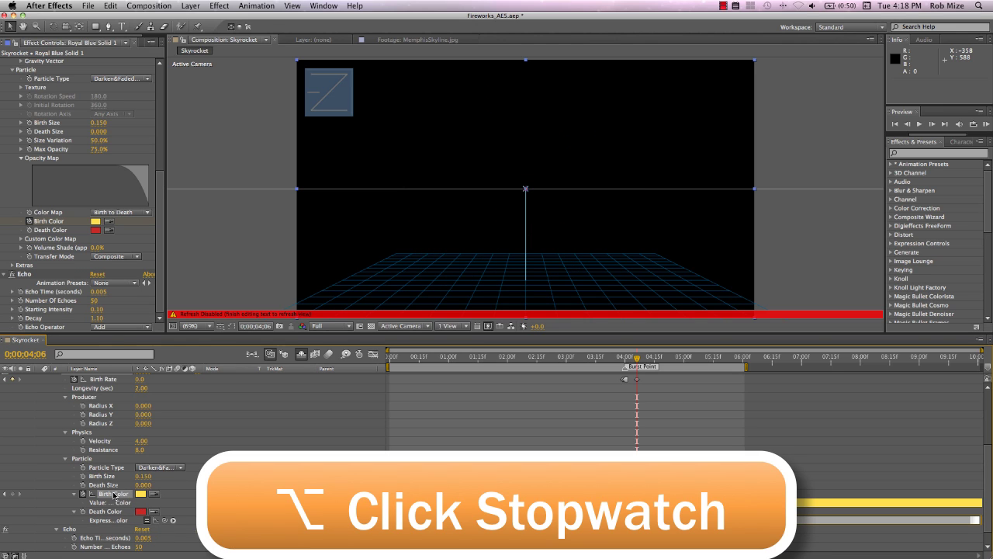
pyautogui.moveTo(173, 517); pyautogui.dragTo(112, 493)
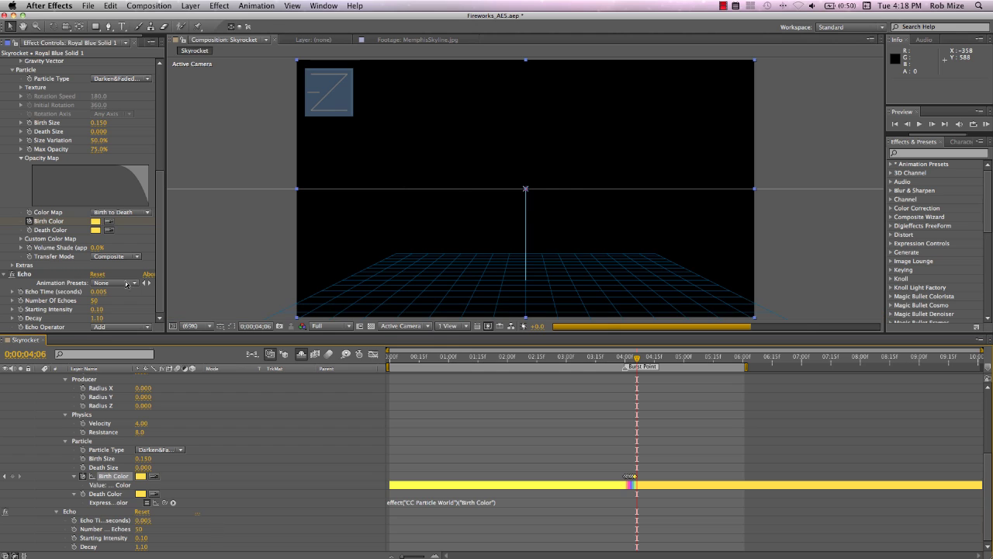
pyautogui.click(137, 257)
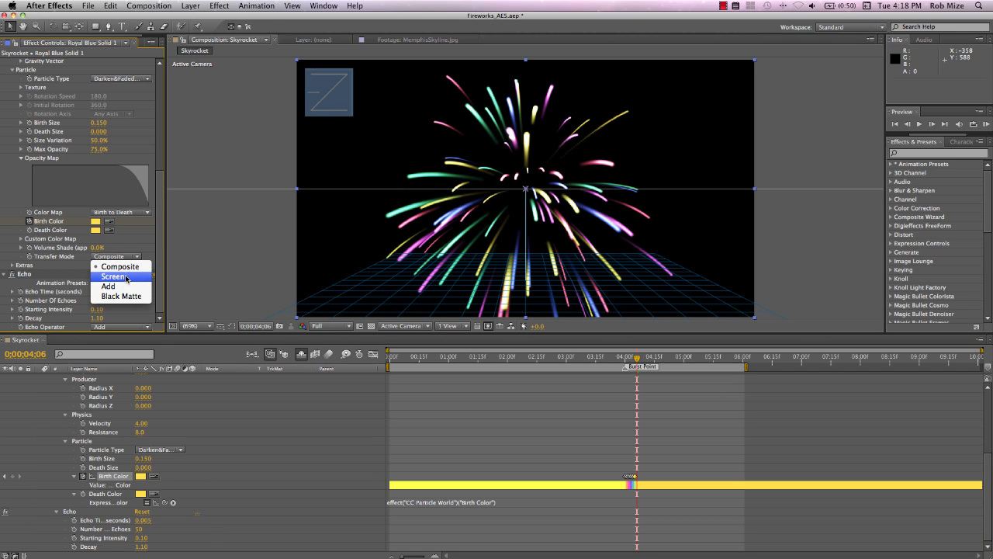
pyautogui.click(126, 277)
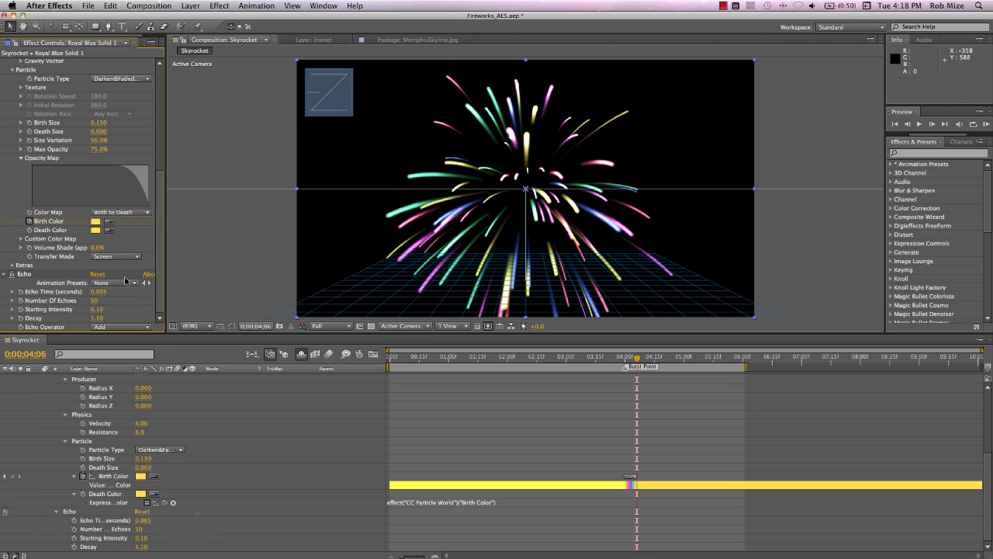
# Step: Apply the Stylize > Glow effect to the particle layer
pyautogui.click(221, 7)
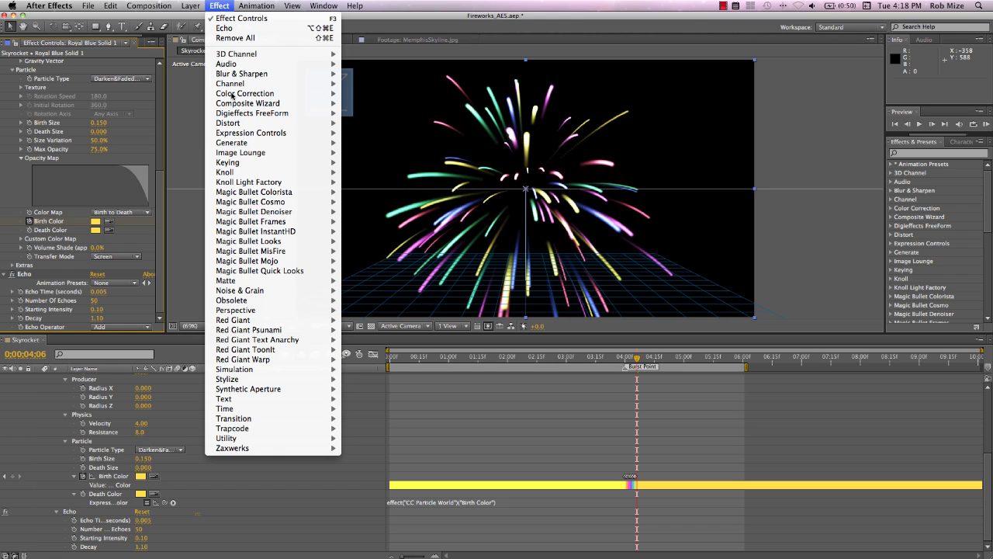
pyautogui.moveTo(225, 379)
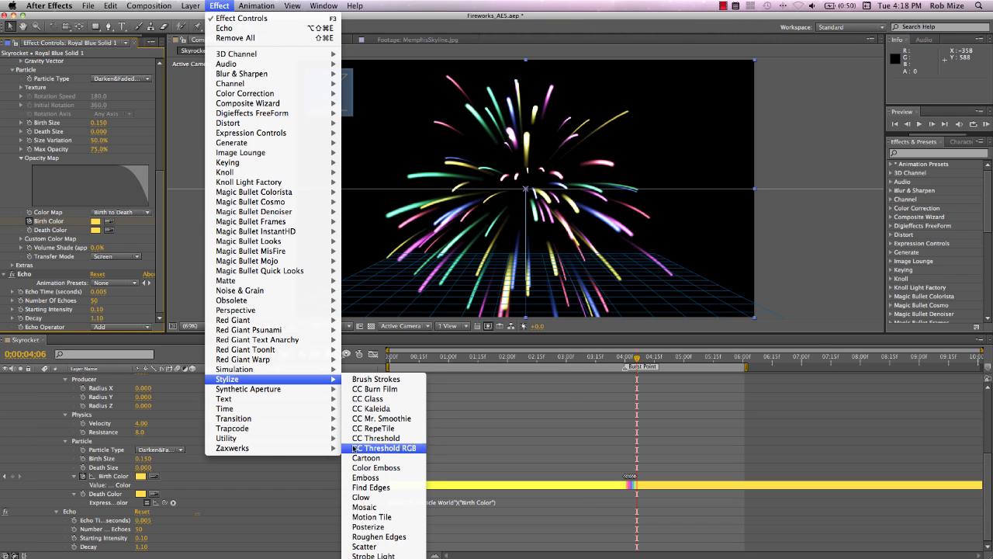
pyautogui.click(357, 498)
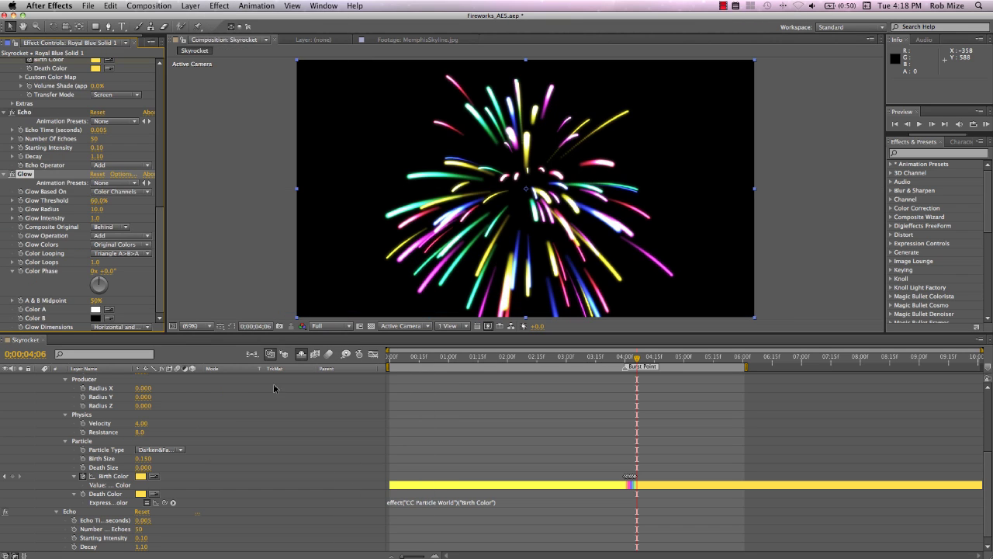
# Step: Set Glow Threshold 70%, Radius 50, Intensity 2 and Glow Operation None
pyautogui.click(97, 200)
pyautogui.write('70')
pyautogui.press('Tab')
pyautogui.write('50')
pyautogui.press('Tab')
pyautogui.write('2')
pyautogui.press('Return')
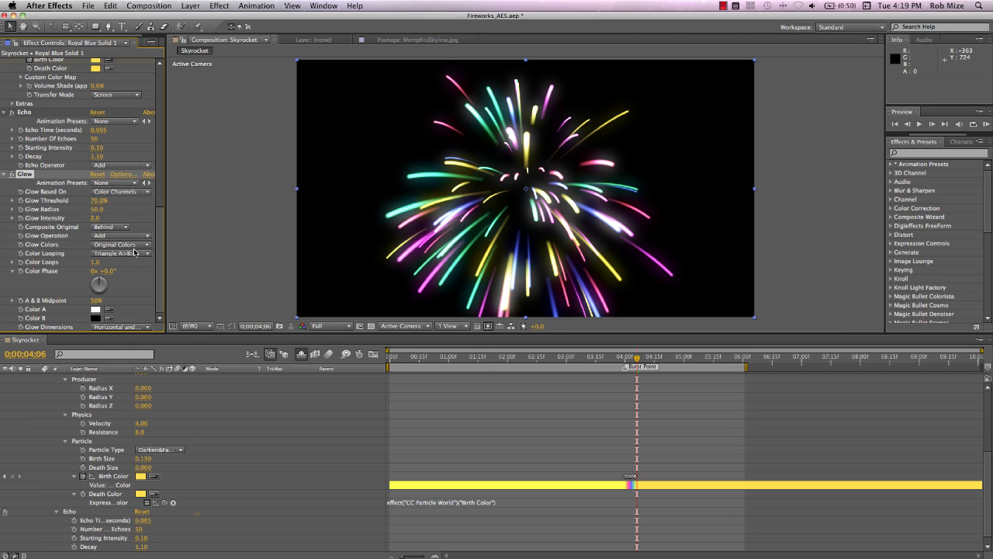
pyautogui.click(146, 238)
pyautogui.click(140, 246)
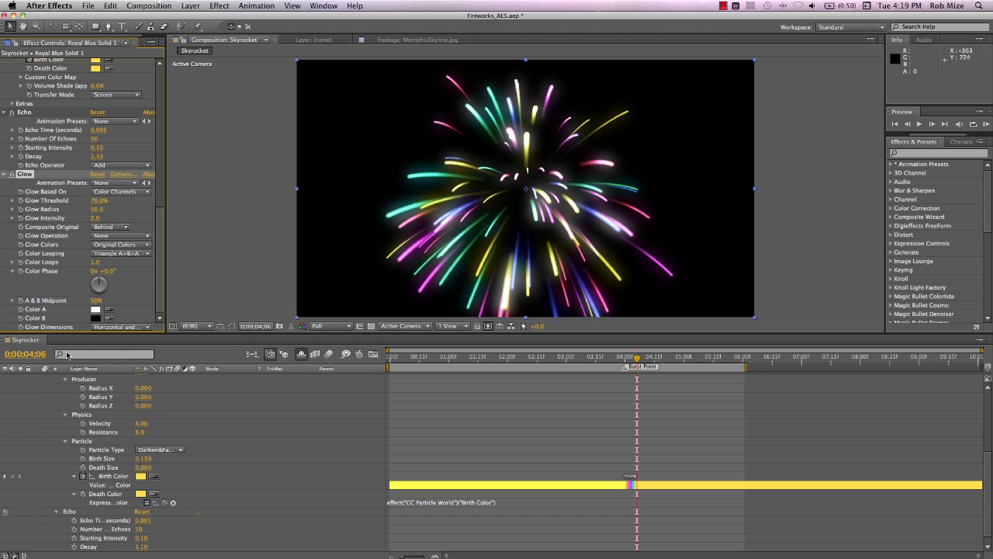
pyautogui.scroll(2, 216, 439)
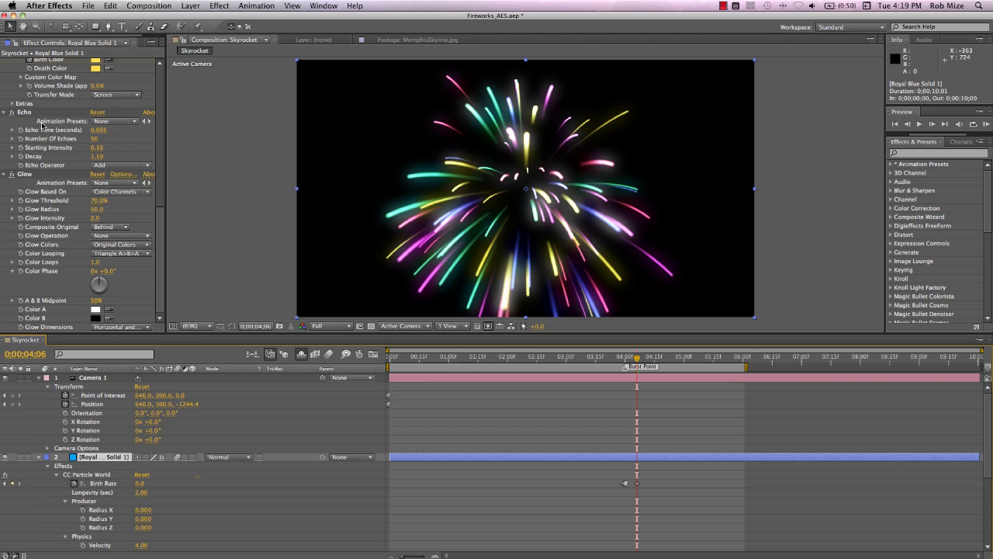
pyautogui.scroll(8, 43, 124)
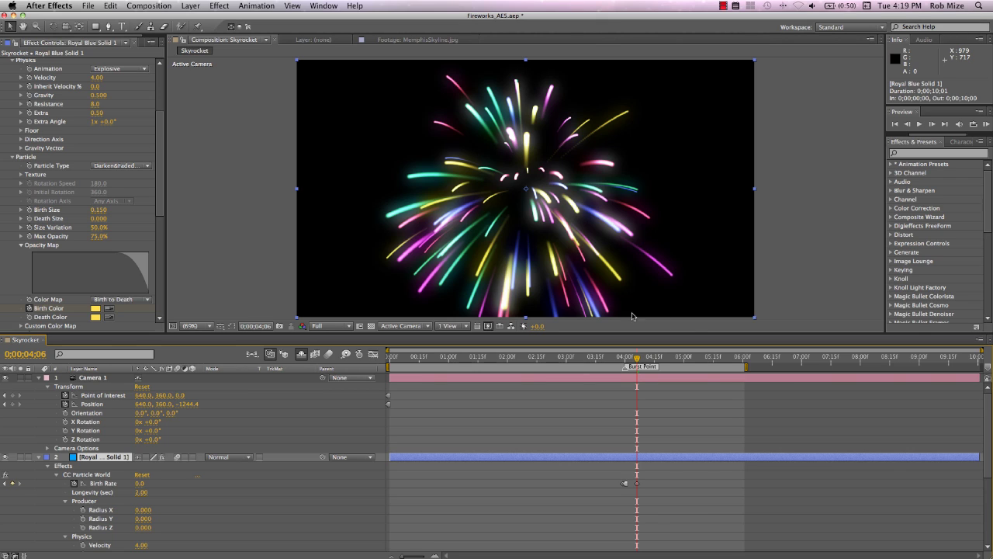
pyautogui.click(626, 362)
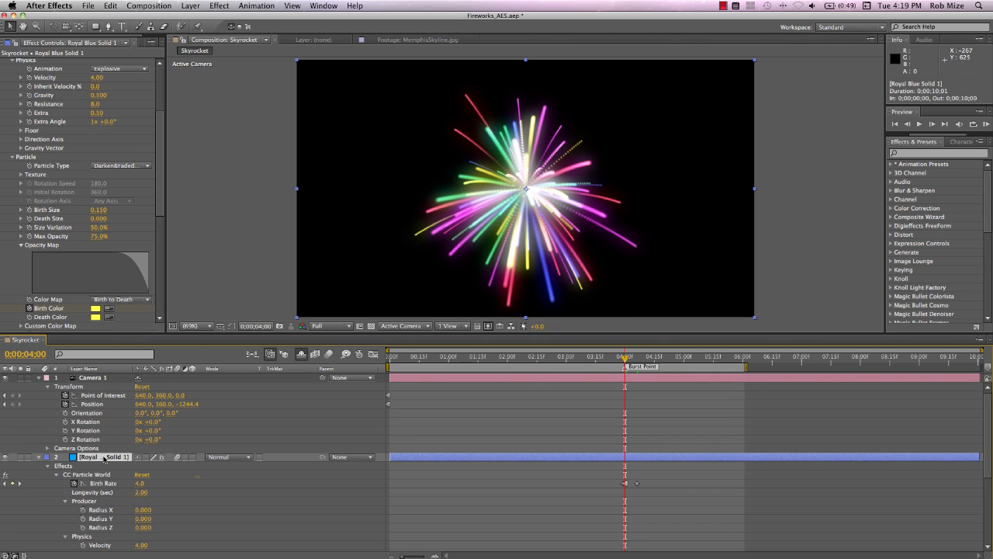
# Step: Try shifting CC Particle World's Producer Position X left, then undo it
pyautogui.scroll(5, 68, 158)
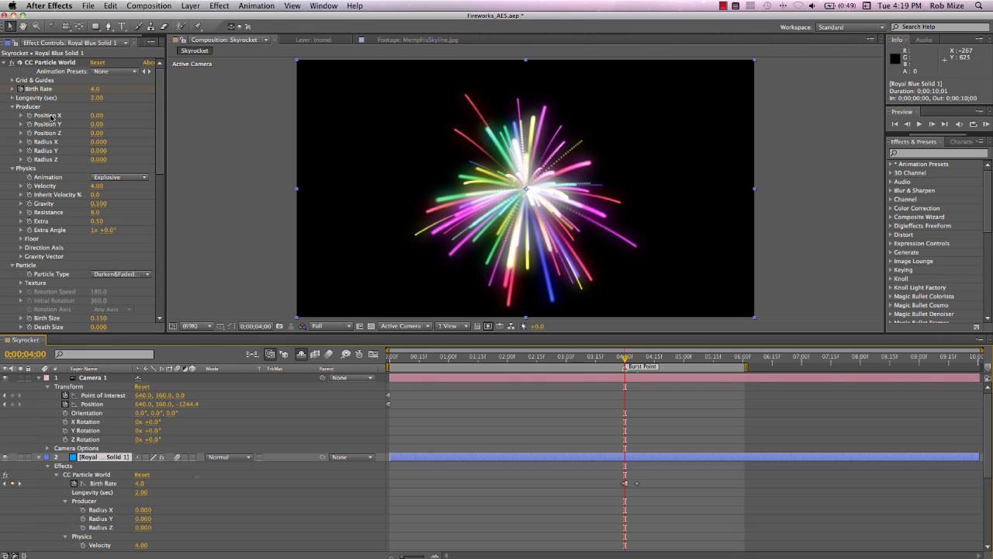
pyautogui.moveTo(96, 117); pyautogui.dragTo(94, 115)
pyautogui.press('super+z')
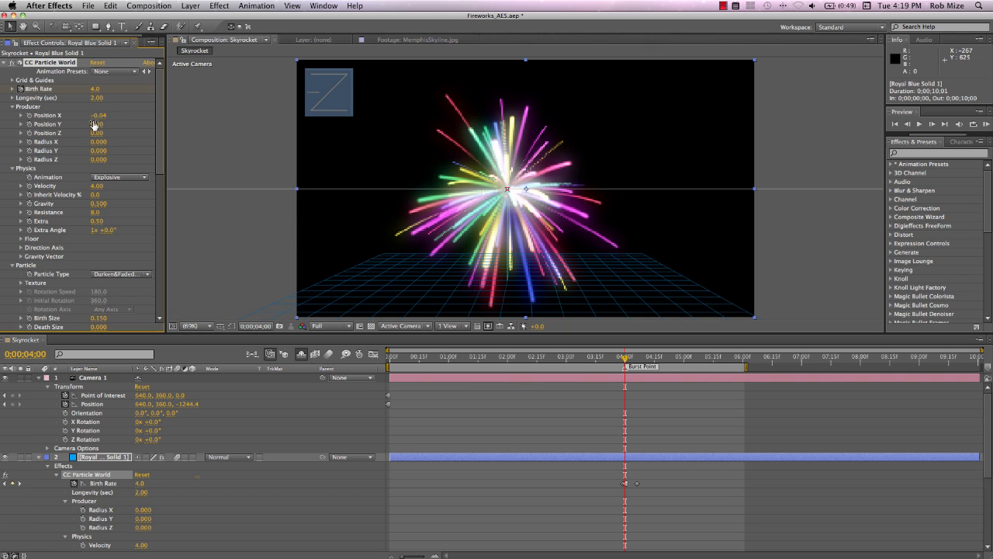
# Step: Test moving the particle layer right and undo it, then raise Producer Position Y to about -0.19
pyautogui.click(116, 458)
pyautogui.press('p')
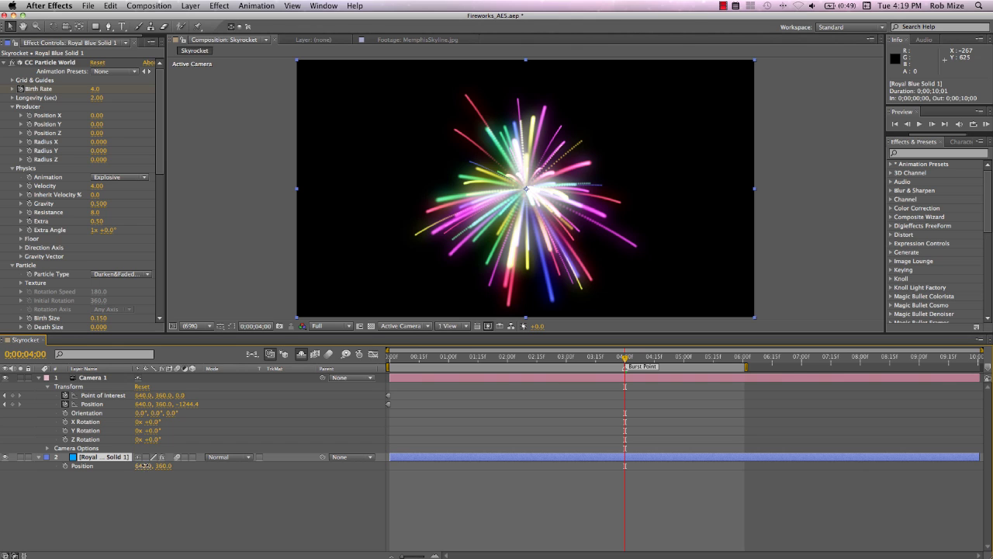
pyautogui.moveTo(144, 466); pyautogui.dragTo(221, 466)
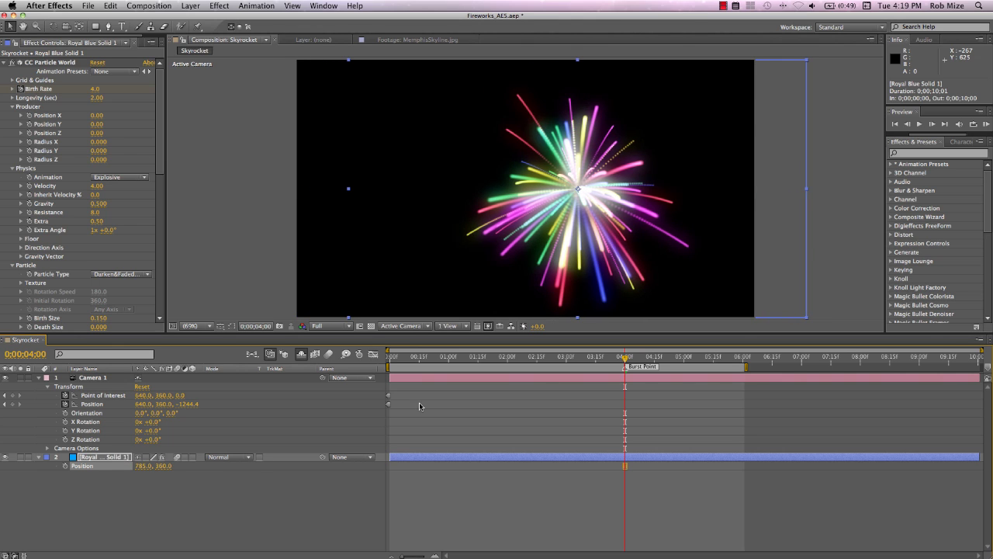
pyautogui.moveTo(625, 363); pyautogui.dragTo(705, 363)
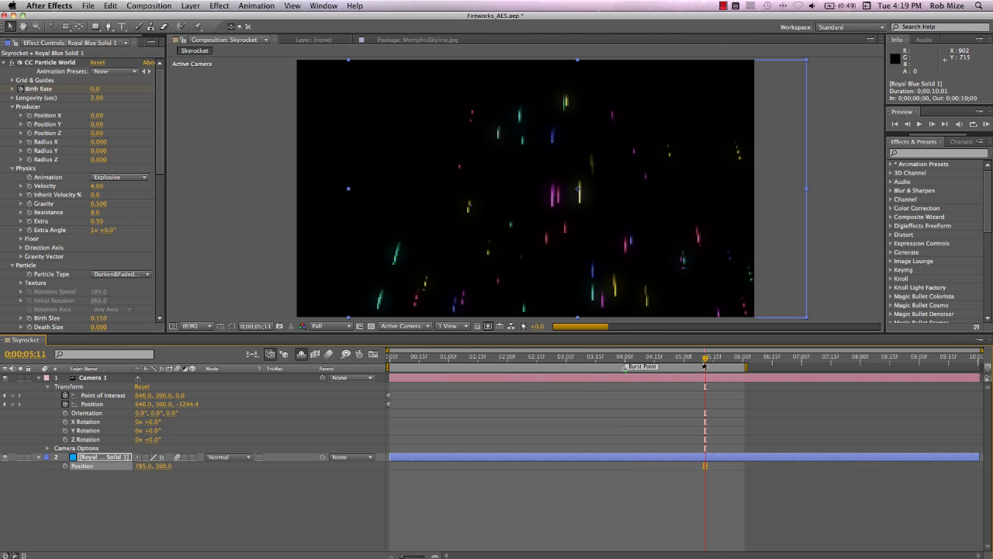
pyautogui.press('super+z')
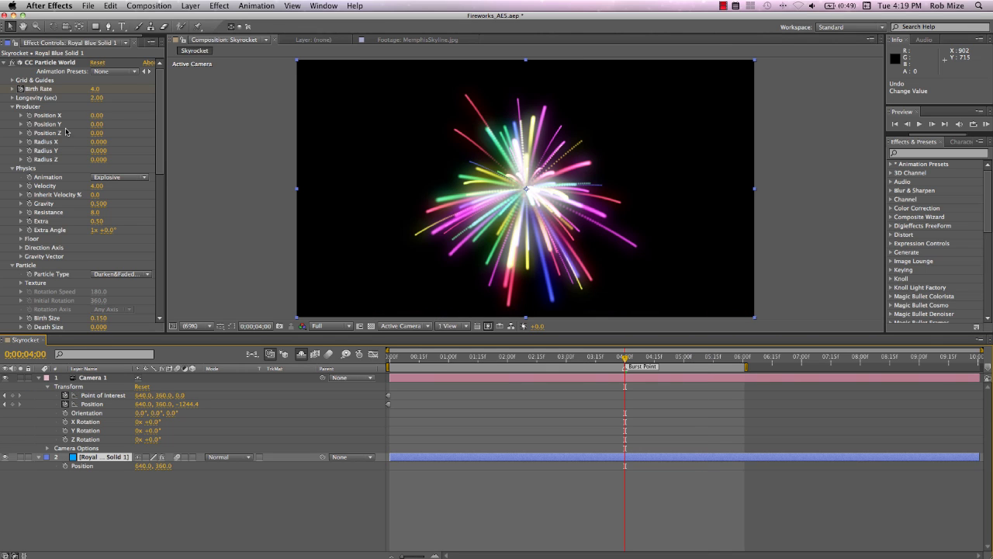
pyautogui.moveTo(96, 125); pyautogui.dragTo(86, 126)
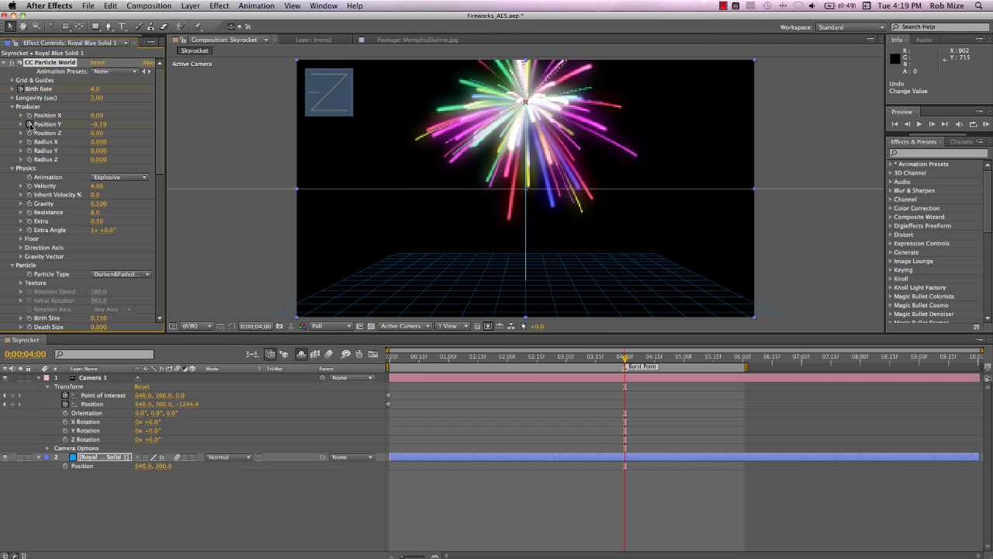
# Step: Zoom the viewer out, keyframe Producer Position Y lower at 0 seconds, and scrub to preview the rise
pyautogui.press(',')
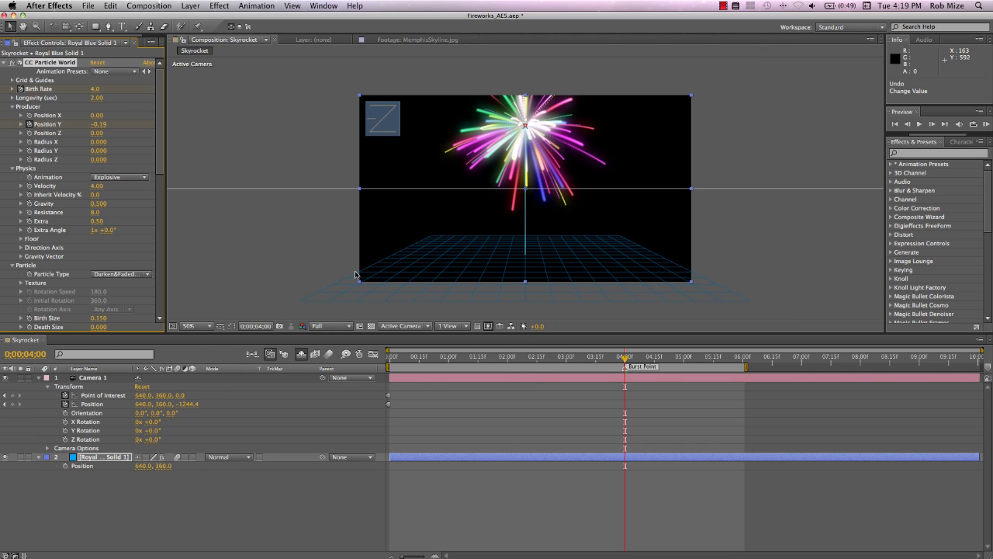
pyautogui.press('Home')
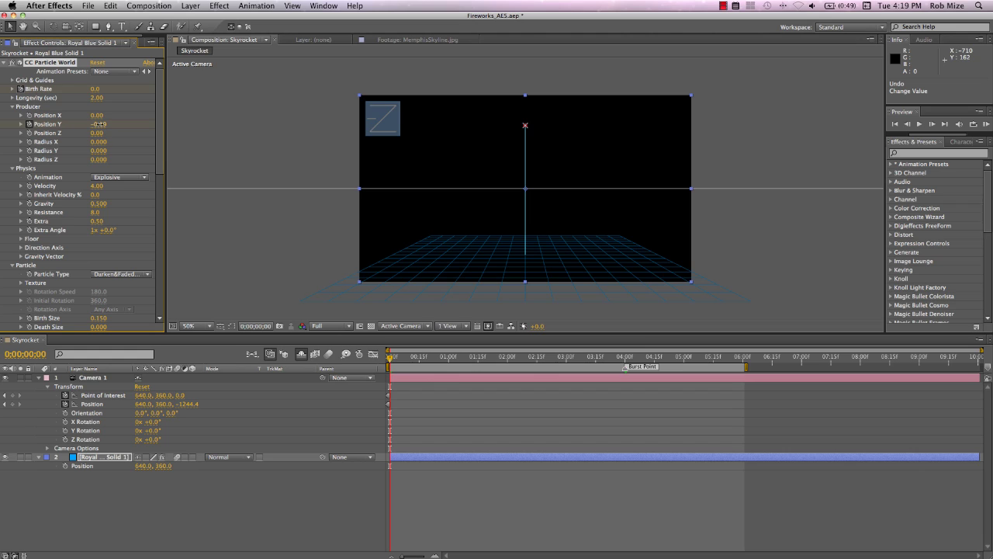
pyautogui.moveTo(98, 124); pyautogui.dragTo(129, 137)
pyautogui.press('u')
pyautogui.press('u')
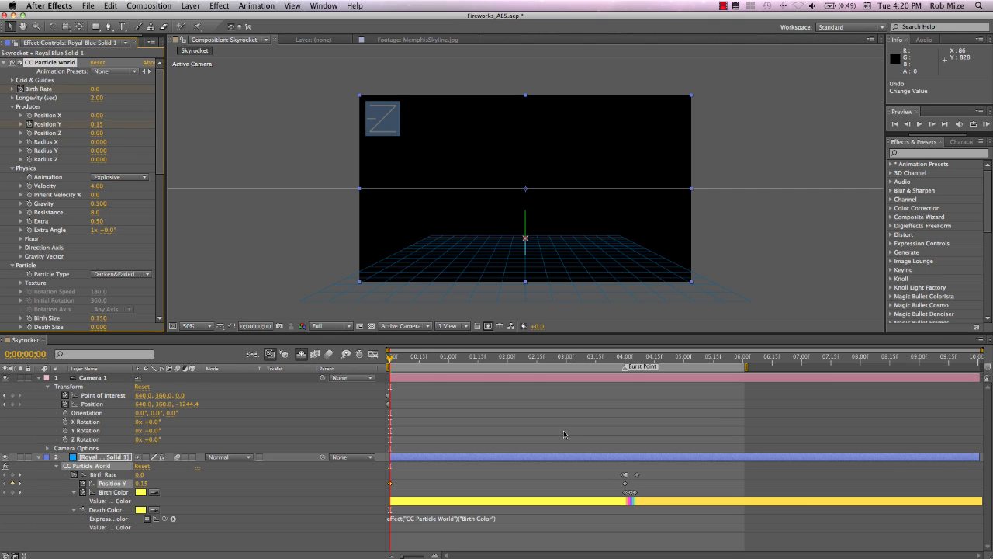
pyautogui.click(624, 474)
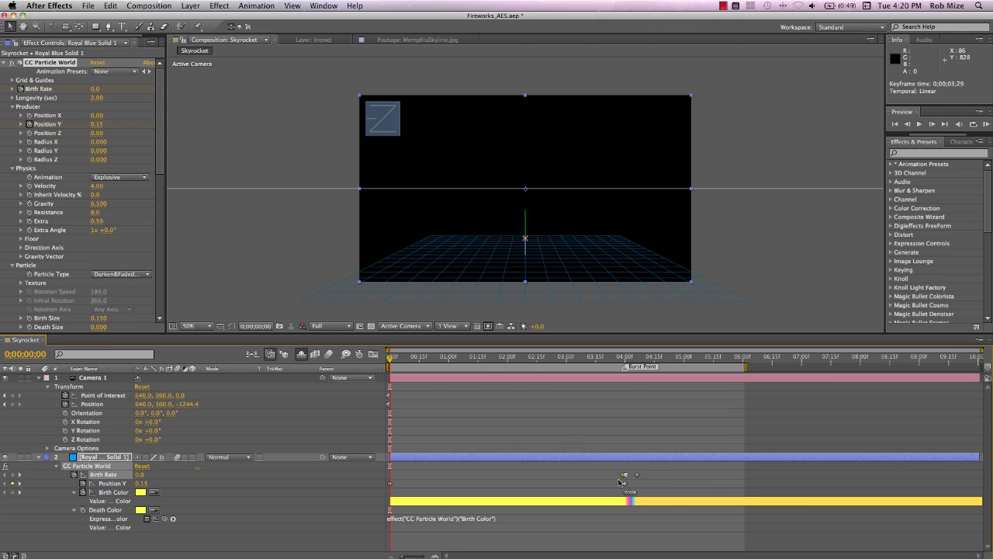
pyautogui.moveTo(620, 481); pyautogui.dragTo(623, 481)
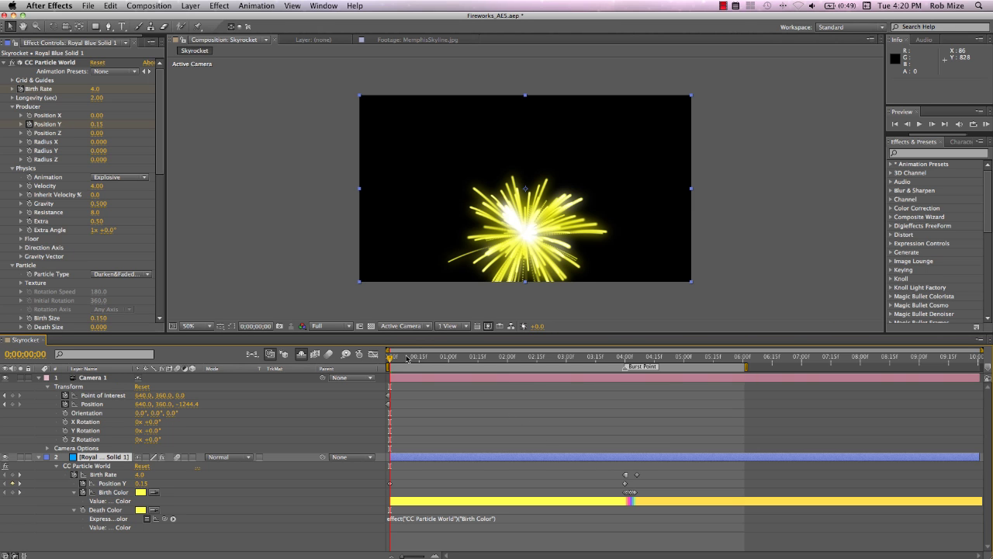
pyautogui.moveTo(396, 359); pyautogui.dragTo(511, 376)
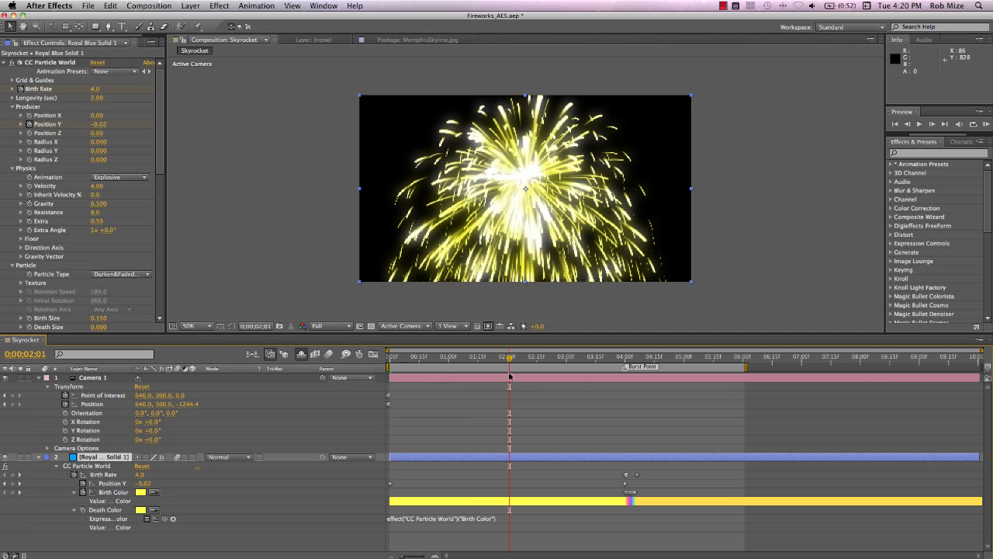
# Step: Enable keyframing on the particle settings and move the new keyframes to the burst time
pyautogui.click(29, 187)
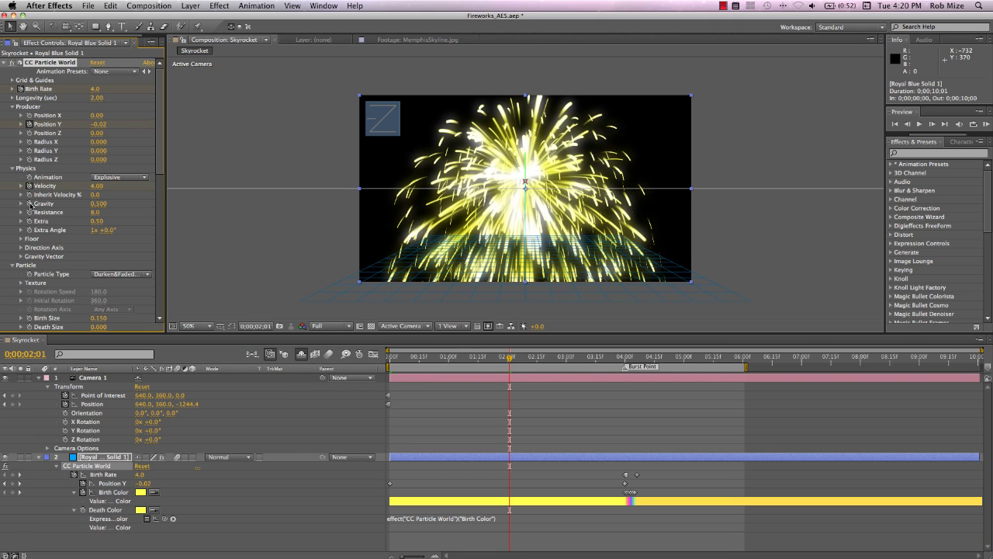
pyautogui.scroll(-1, 28, 299)
pyautogui.click(30, 311)
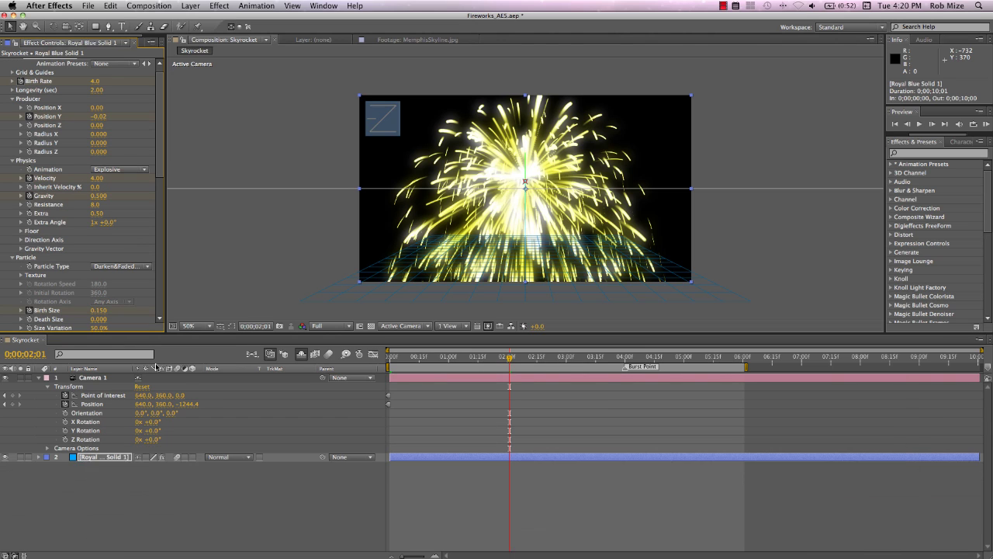
pyautogui.press('u')
pyautogui.moveTo(510, 478); pyautogui.dragTo(625, 510)
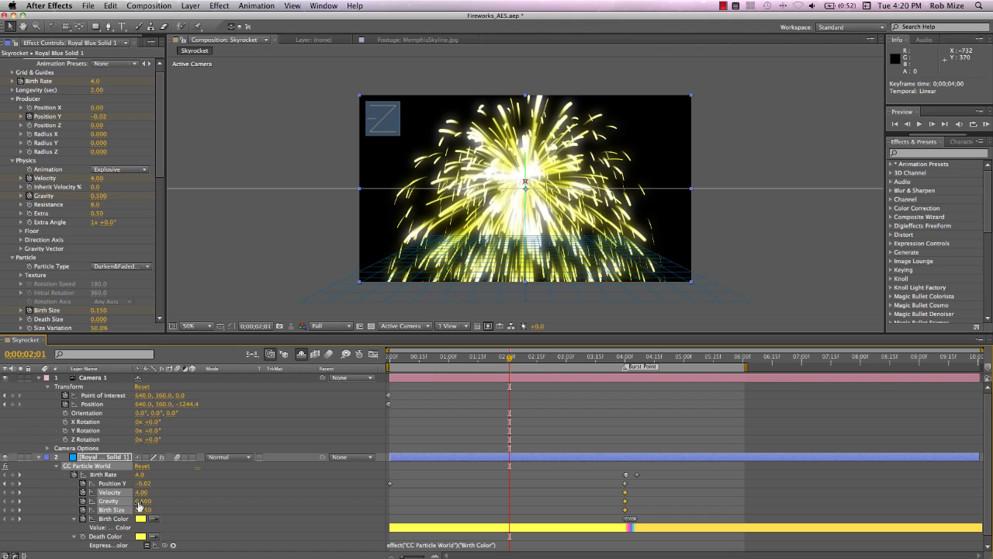
# Step: Set Velocity 0.05, Gravity 0.050, Birth Size 0.050 and Birth Rate 0.2
pyautogui.click(140, 492)
pyautogui.press('Tab')
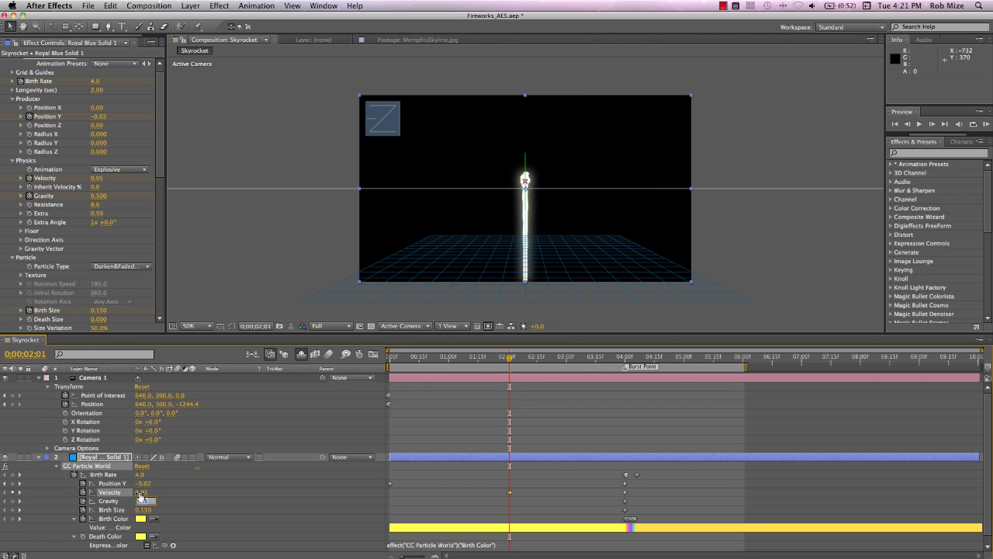
pyautogui.press('BackSpace')
pyautogui.write('.05')
pyautogui.press('Tab')
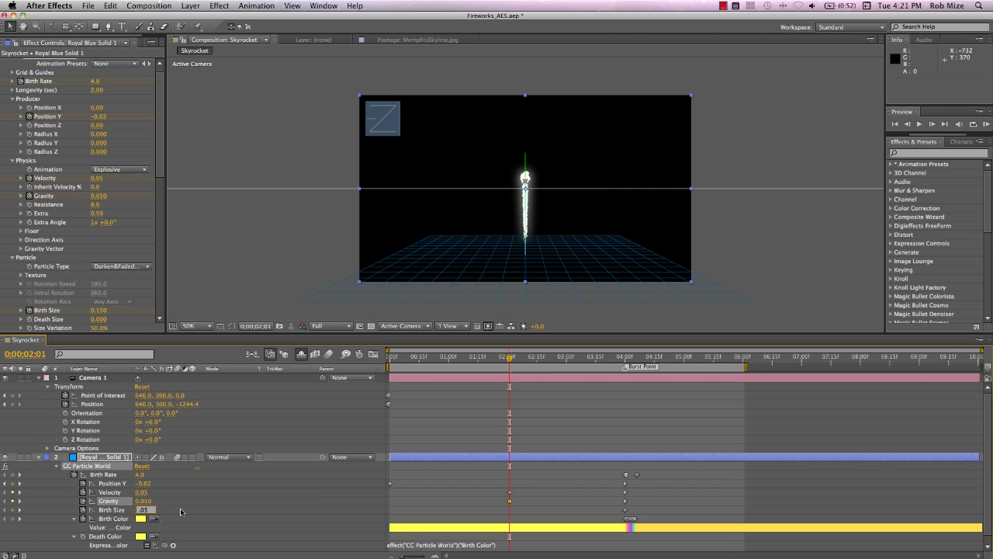
pyautogui.write('.05')
pyautogui.press('Return')
pyautogui.click(142, 467)
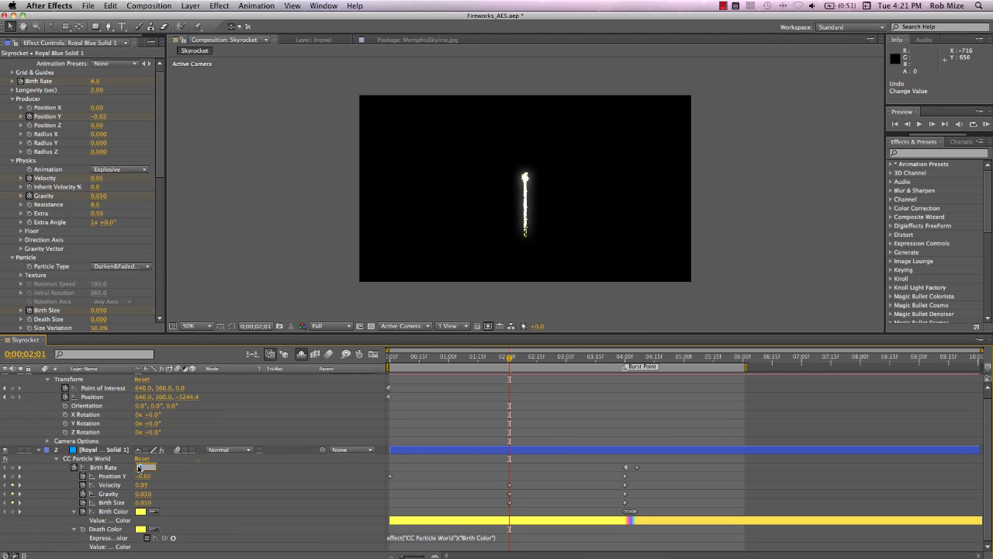
pyautogui.write('.2')
pyautogui.press('Return')
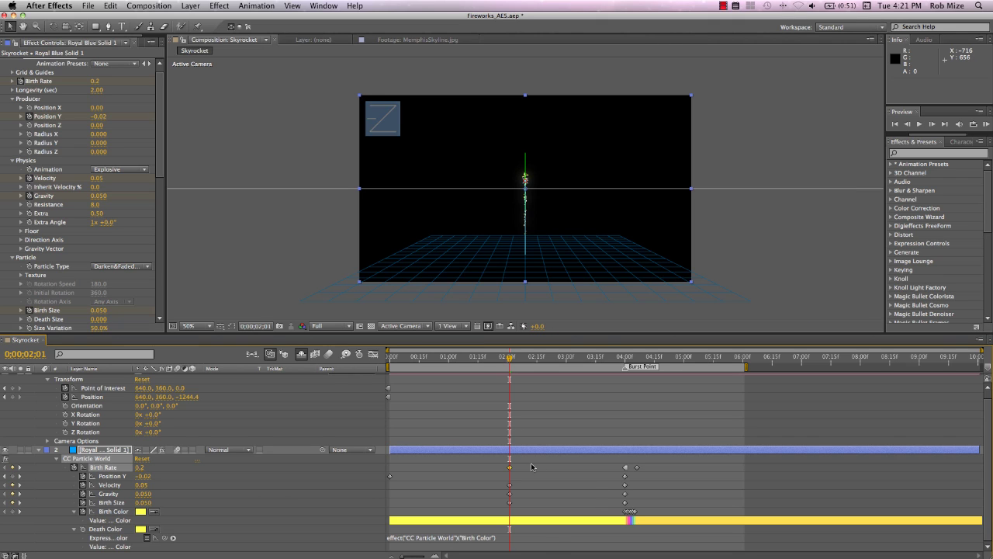
# Step: Convert the 2-second trail keyframes to Hold and move them to 0 seconds
pyautogui.moveTo(532, 462); pyautogui.dragTo(500, 513)
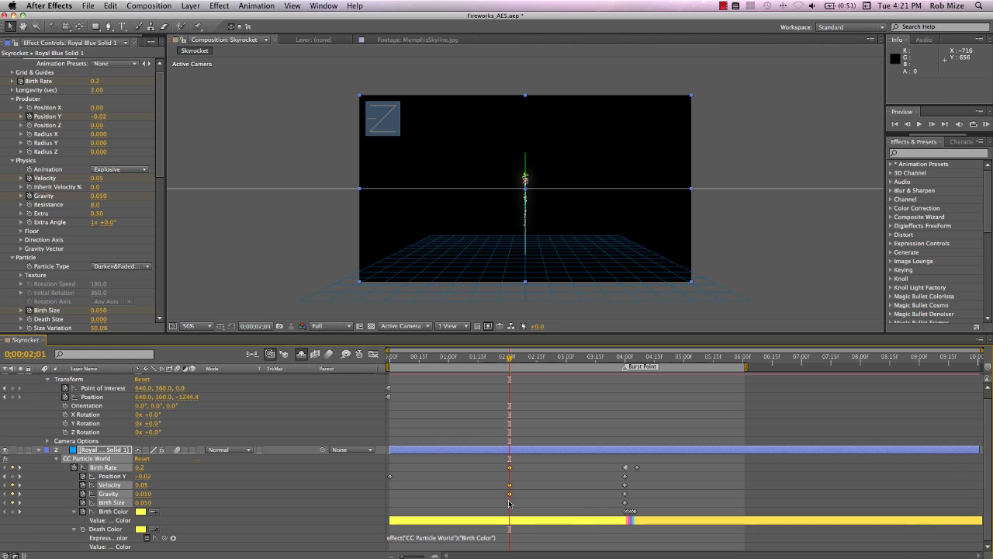
pyautogui.keyDown('alt'); pyautogui.keyDown('super'); pyautogui.click(509, 502); pyautogui.keyUp('super'); pyautogui.keyUp('alt')
pyautogui.moveTo(509, 504); pyautogui.dragTo(390, 507)
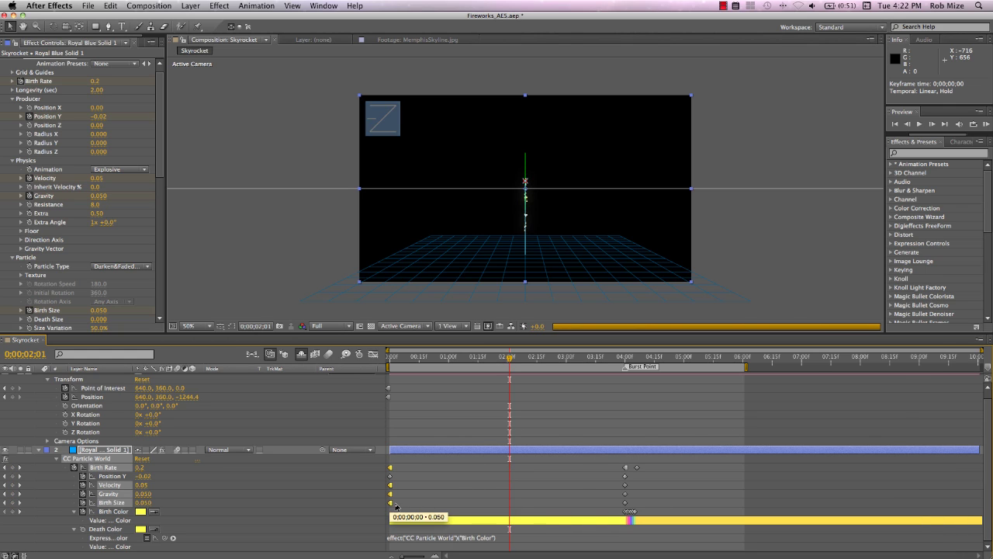
# Step: Preview the rocket trail rising from the start of the timeline
pyautogui.click(393, 358)
pyautogui.press('space')
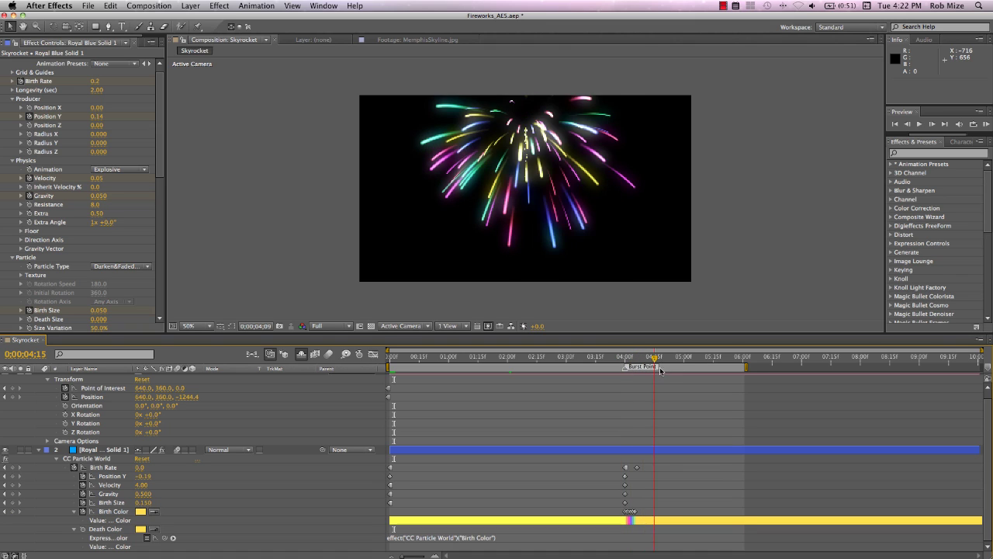
pyautogui.moveTo(667, 371); pyautogui.dragTo(485, 376)
pyautogui.press('KP_0')
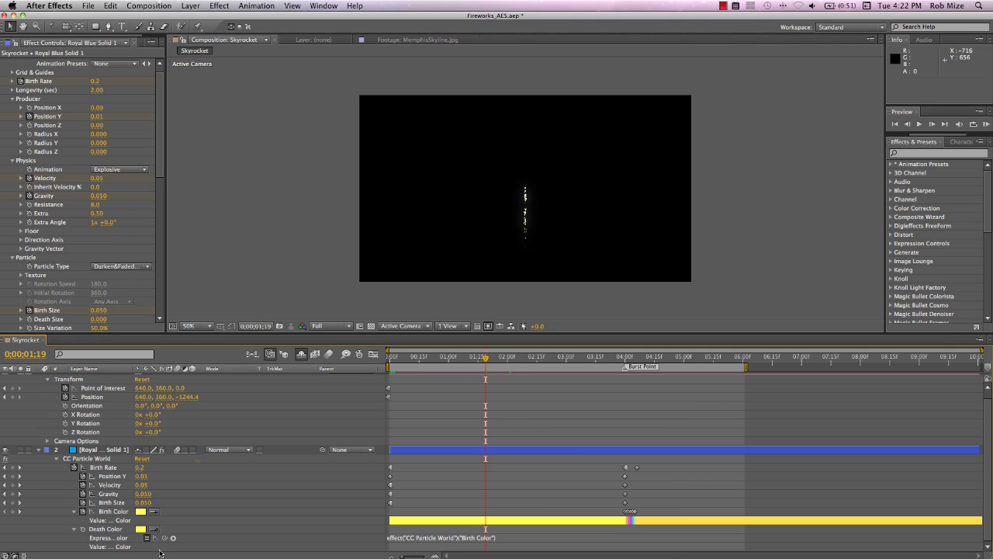
# Step: Add a 3D null object layer, Null 2, and nudge its position right
pyautogui.rightClick(262, 421)
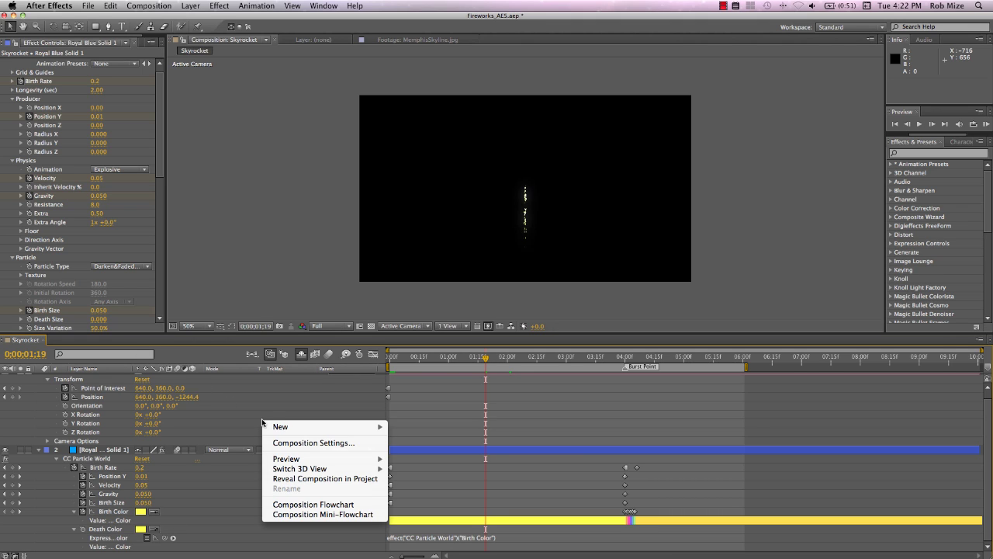
pyautogui.moveTo(318, 427)
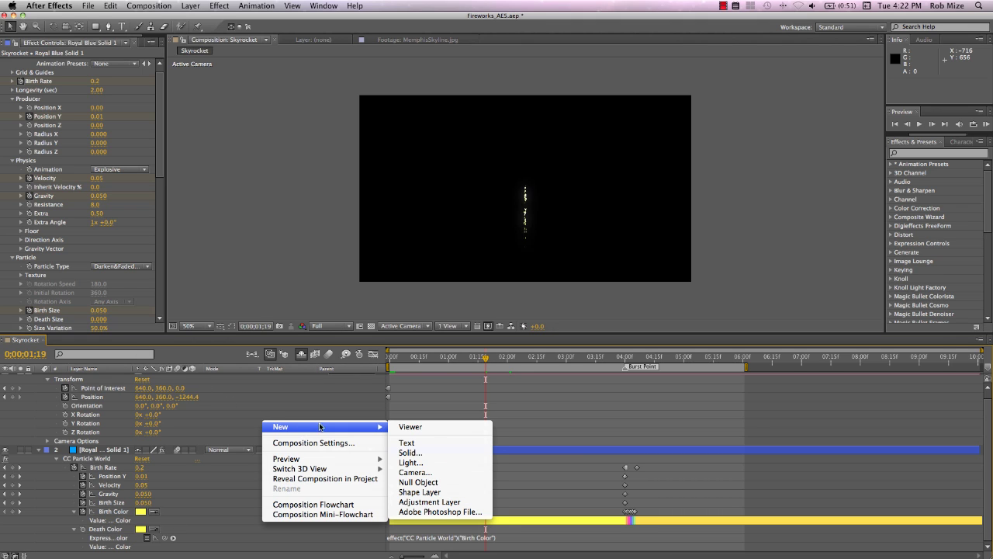
pyautogui.click(421, 482)
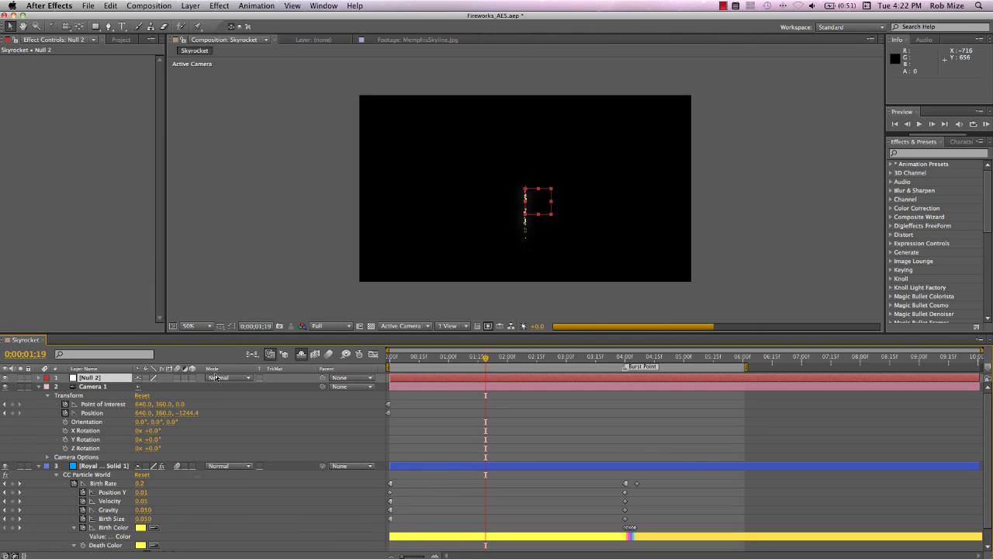
pyautogui.click(192, 378)
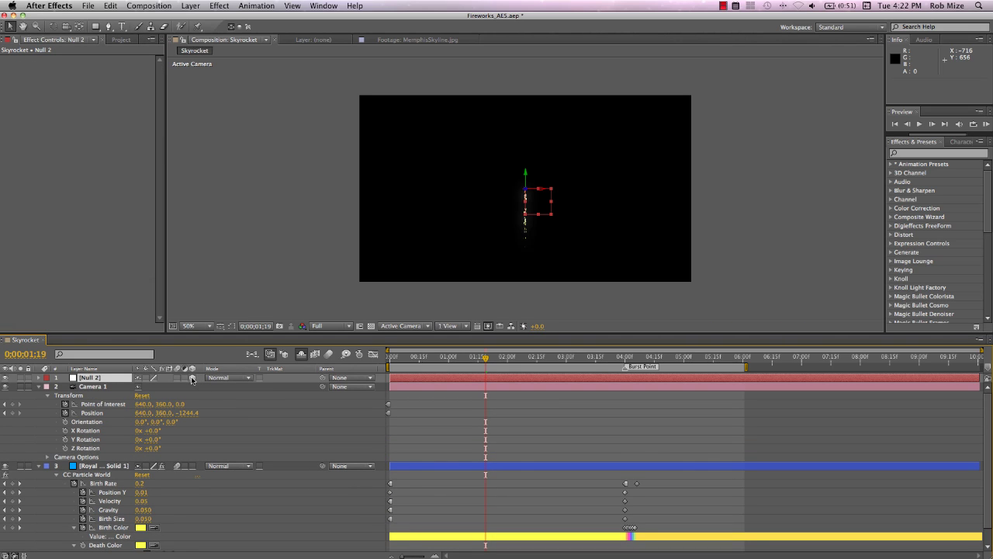
pyautogui.press('p')
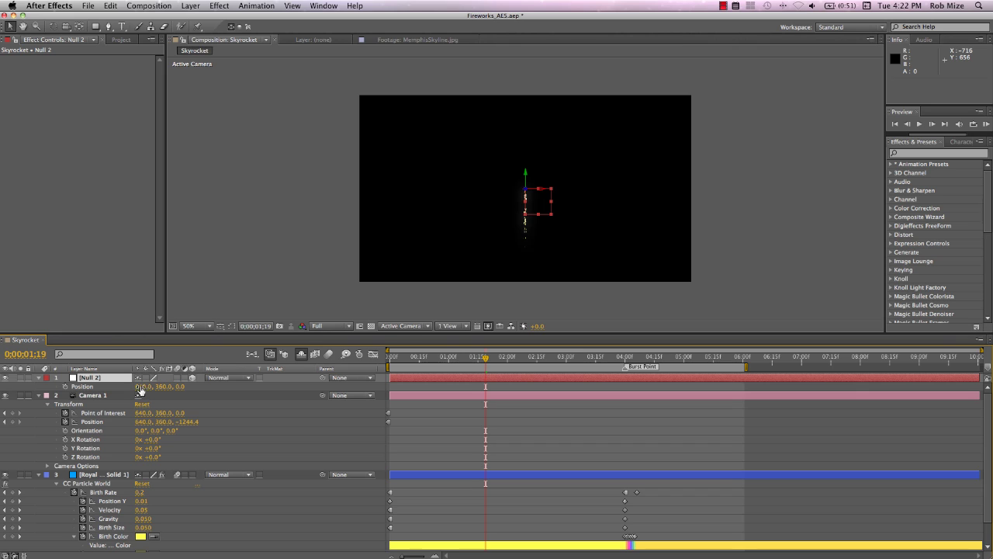
pyautogui.moveTo(138, 386)
pyautogui.mouseDown()
pyautogui.moveTo(103, 385)
pyautogui.moveTo(166, 385)
pyautogui.moveTo(158, 386)
pyautogui.mouseUp()
# Step: Test moving the emitter right and undo it, then reset Null 2's Position to 640, 360, 0
pyautogui.click(113, 474)
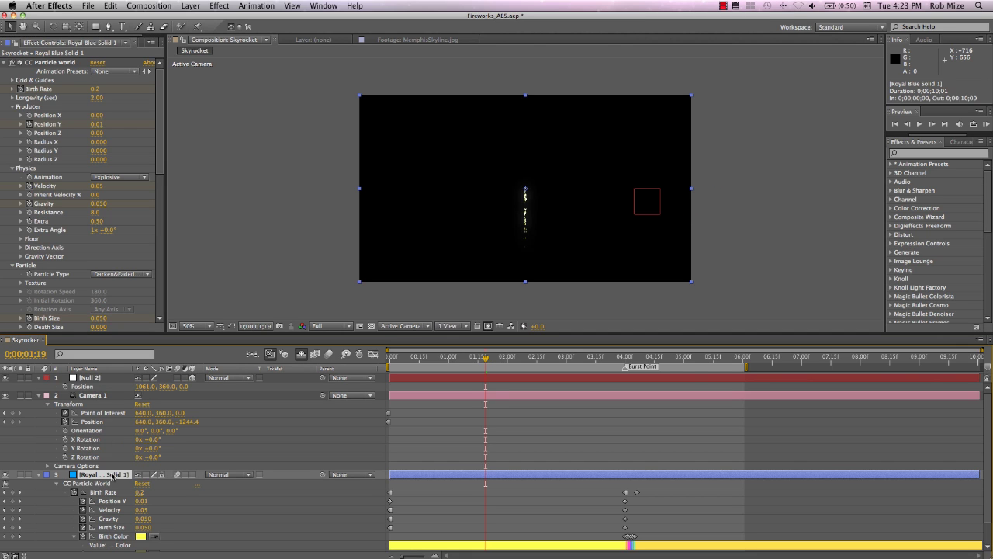
pyautogui.moveTo(96, 115); pyautogui.dragTo(126, 118)
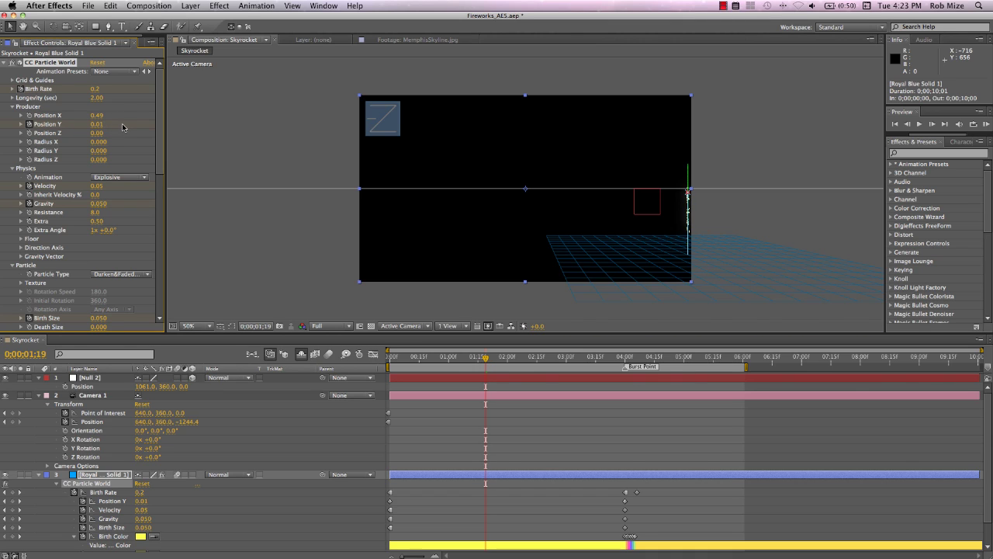
pyautogui.press('super+z')
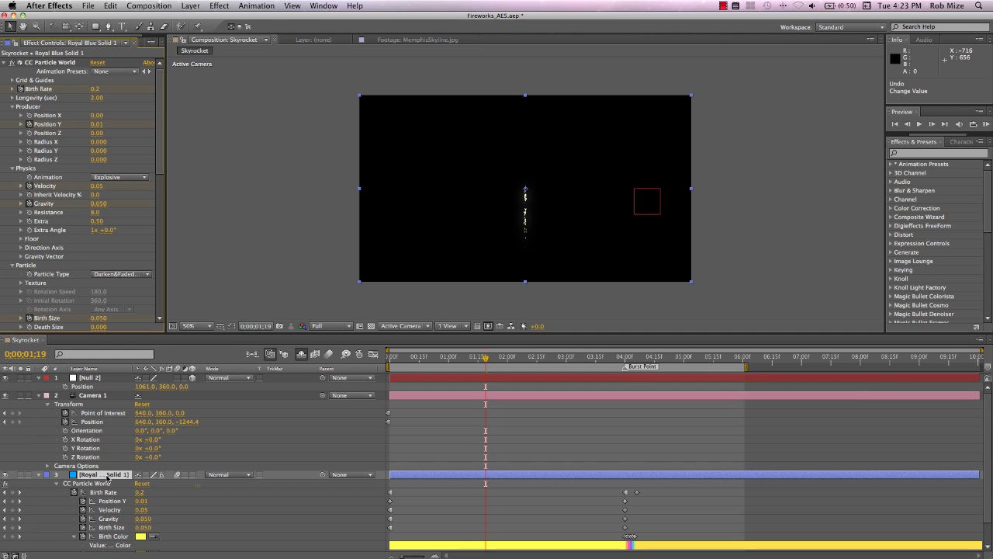
pyautogui.rightClick(113, 386)
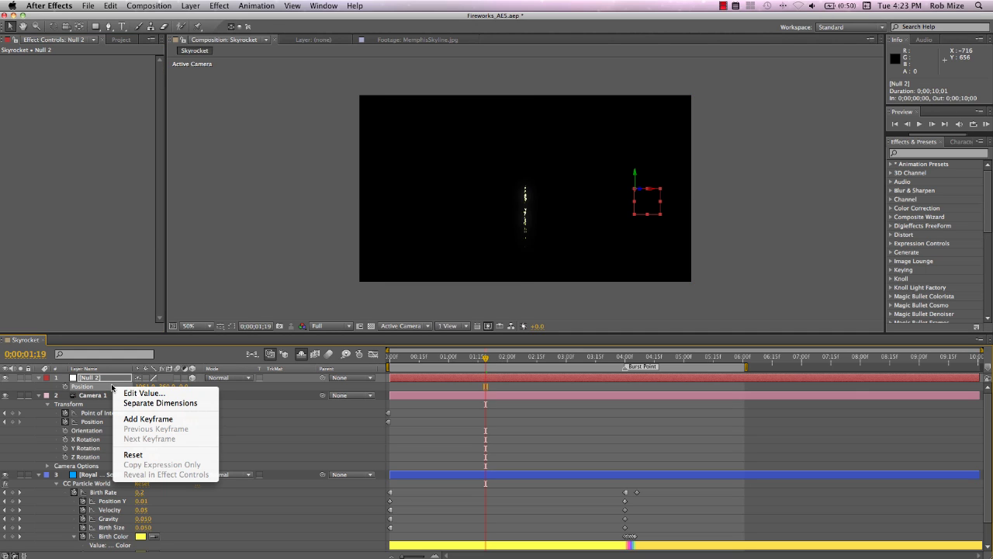
pyautogui.click(133, 455)
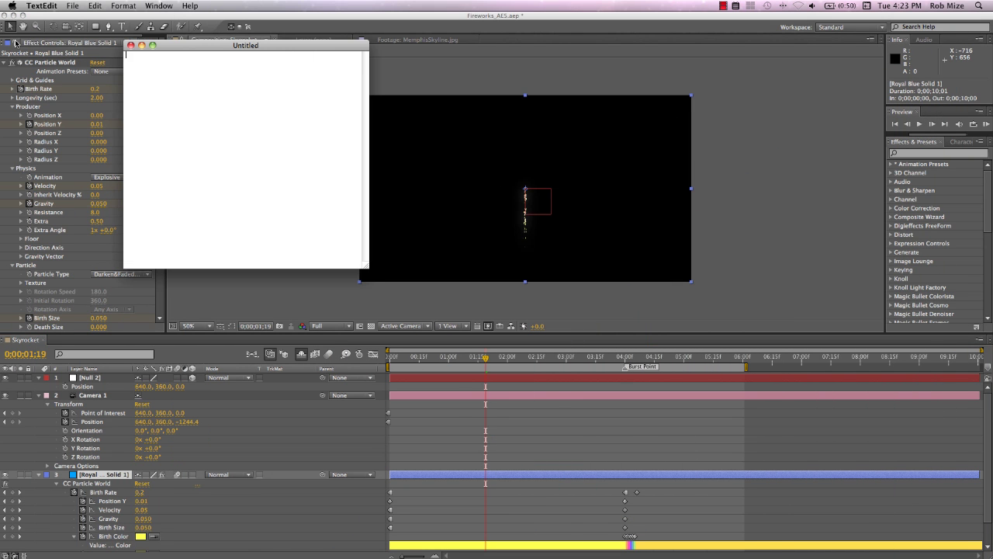
# Step: Open the recent file Expressions.txt and copy its two Position X expression lines
pyautogui.click(71, 6)
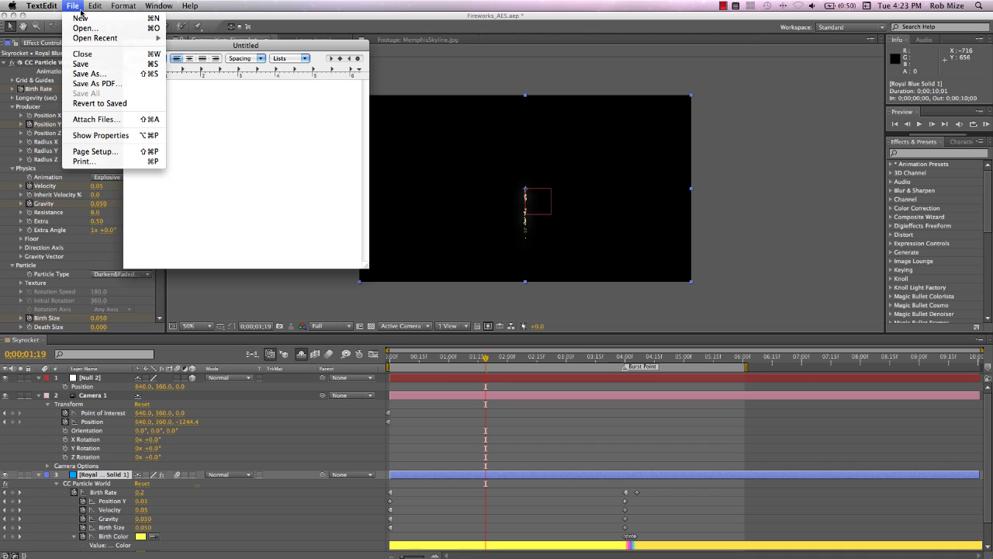
pyautogui.moveTo(93, 38)
pyautogui.click(194, 37)
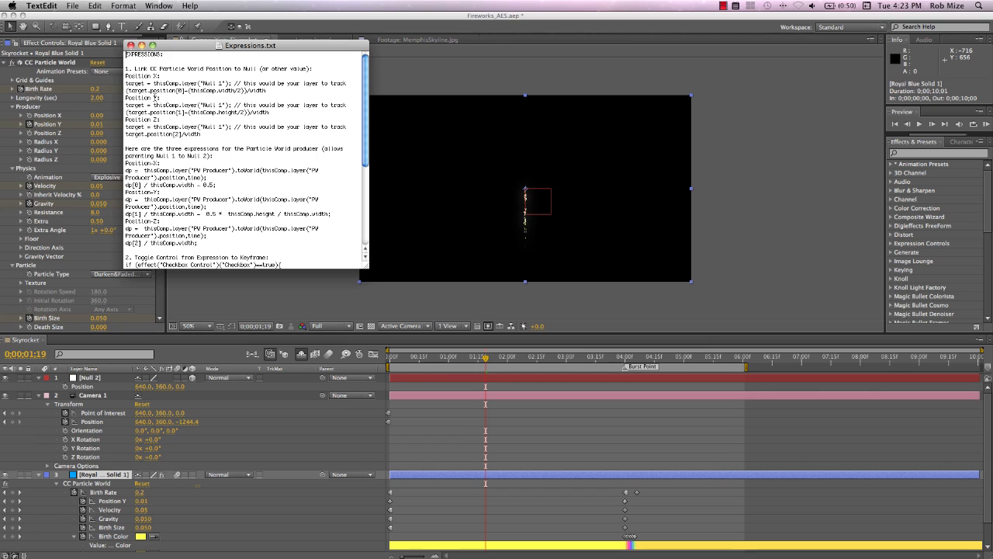
pyautogui.moveTo(267, 91); pyautogui.dragTo(115, 86)
pyautogui.press('super+c')
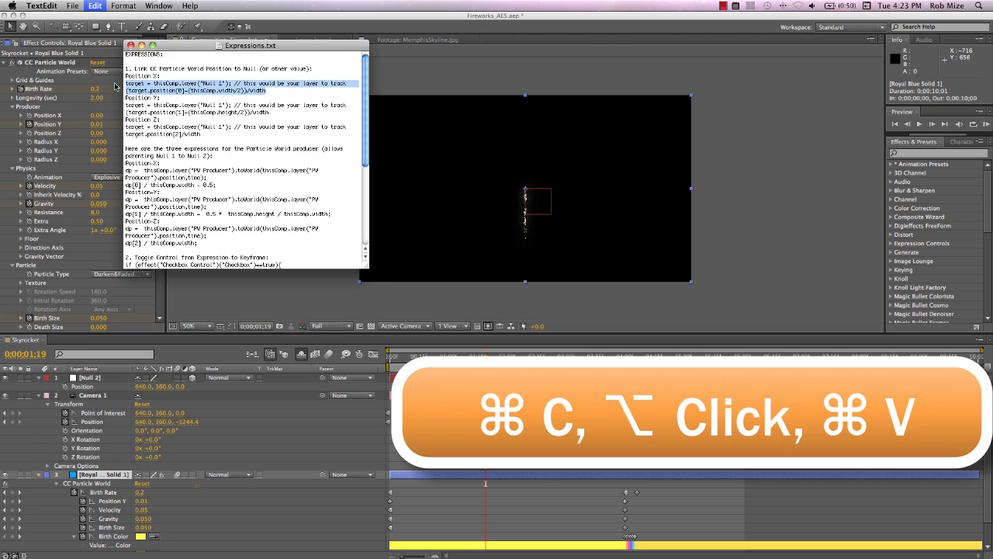
# Step: Paste the null-tracking expression into Producer Position X and dismiss the missing-layer warning
pyautogui.click(29, 116)
pyautogui.keyDown('alt'); pyautogui.click(29, 115); pyautogui.keyUp('alt')
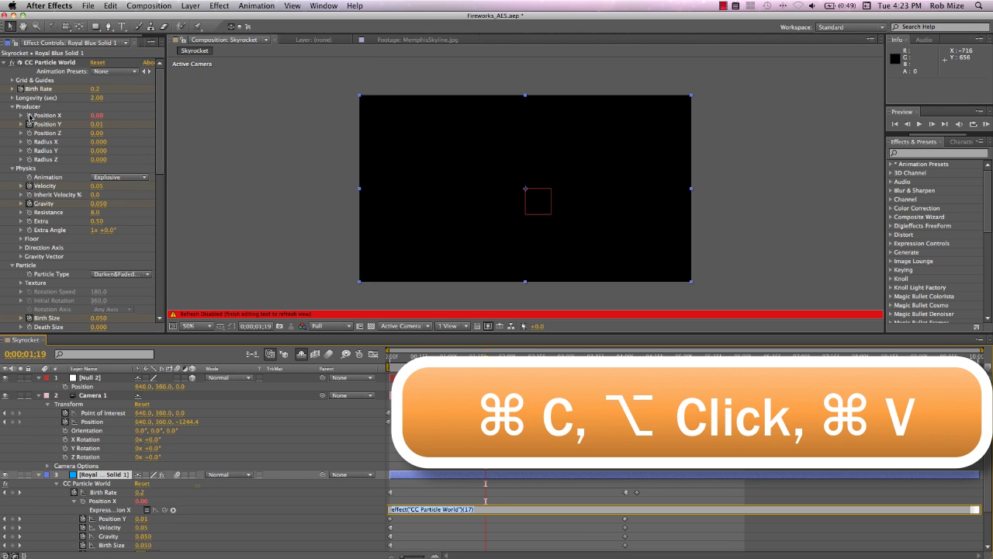
pyautogui.press('super+v')
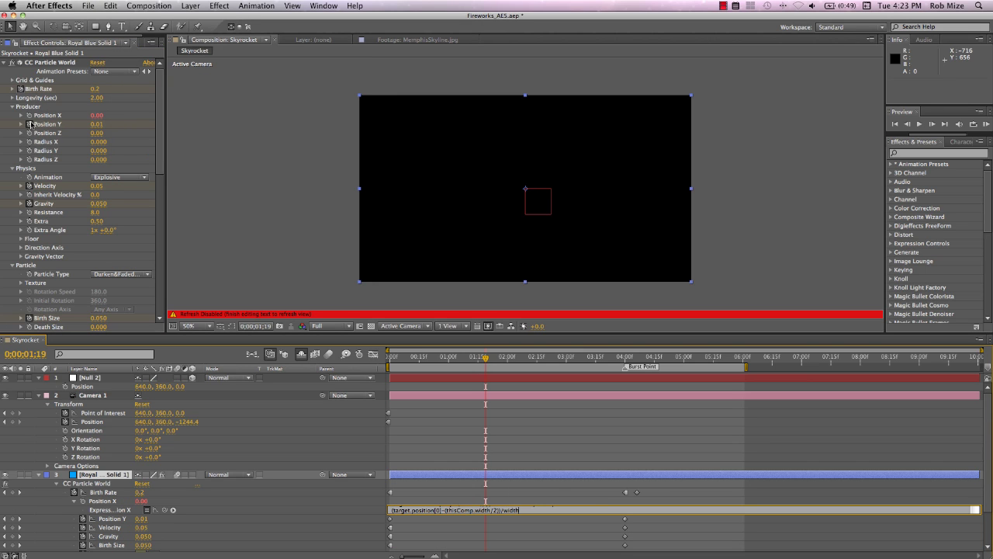
pyautogui.click(220, 424)
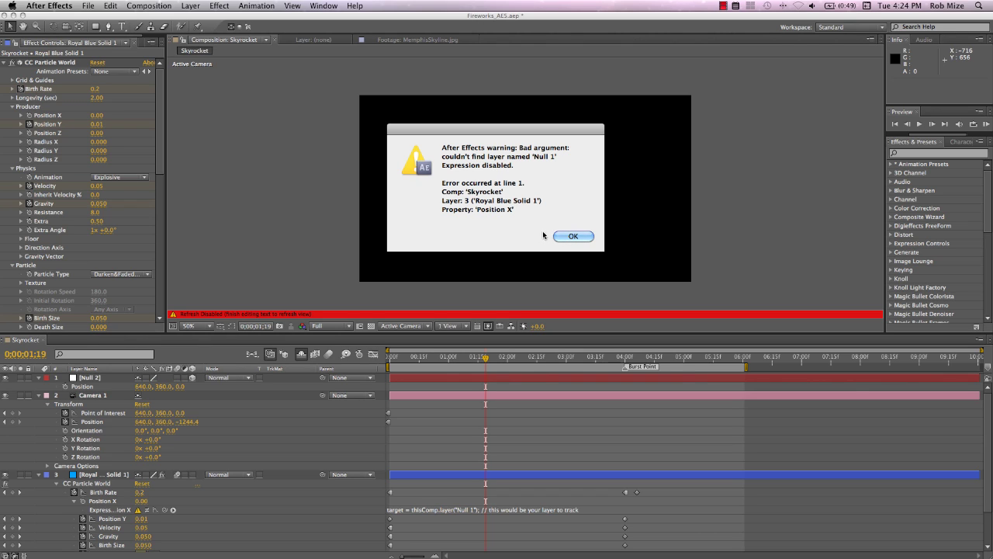
pyautogui.click(572, 236)
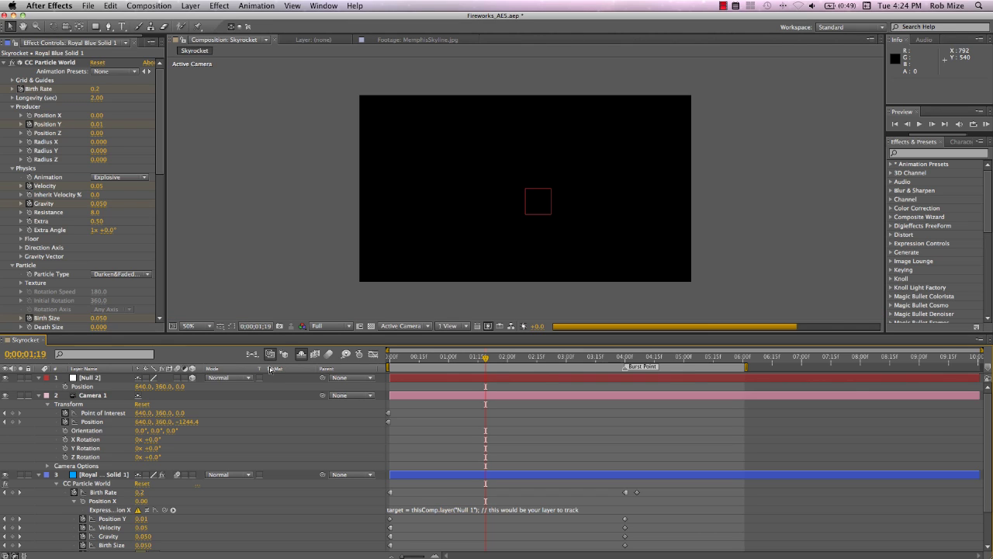
# Step: Rename the null layer from Null 2 to Null 1
pyautogui.click(96, 379)
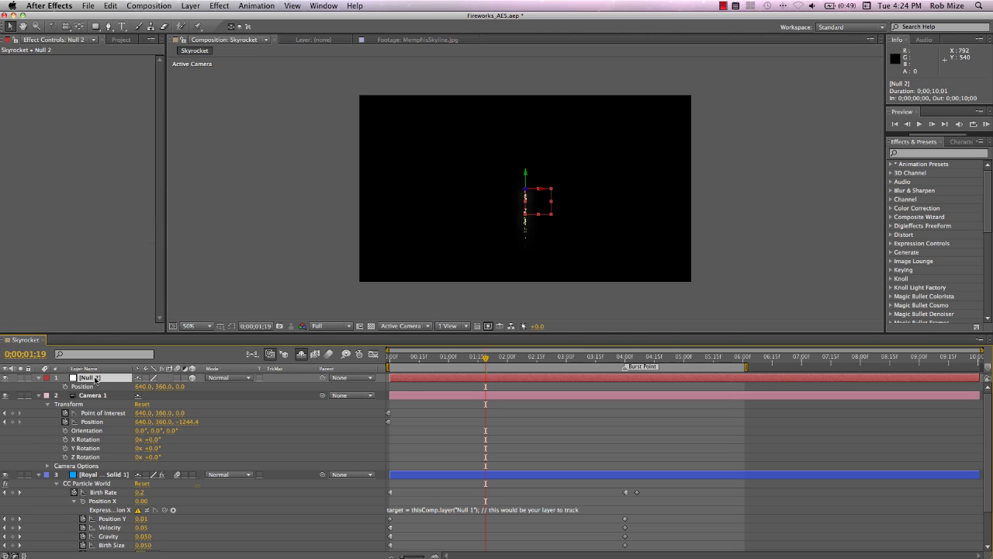
pyautogui.press('Return')
pyautogui.click(102, 378)
pyautogui.write('1')
pyautogui.click(286, 458)
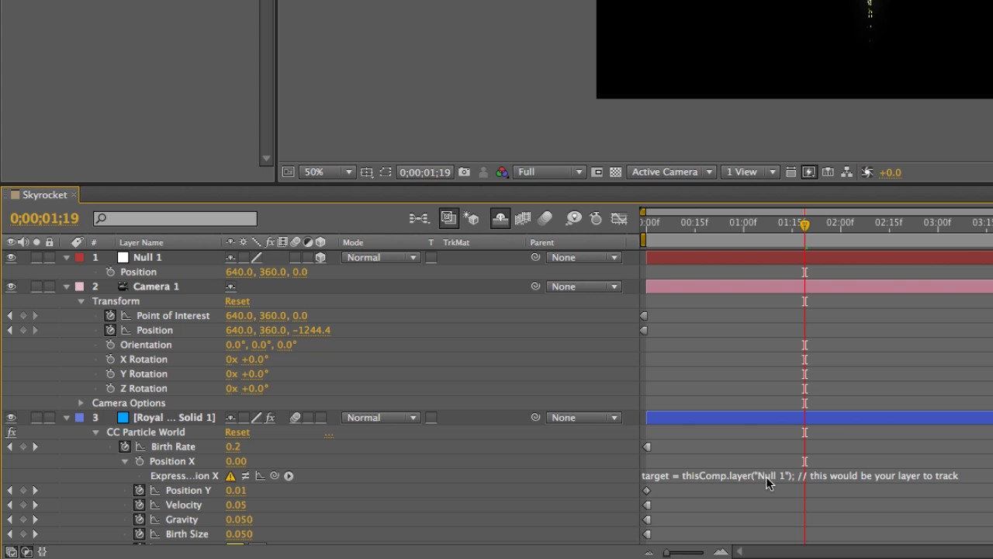
pyautogui.click(464, 512)
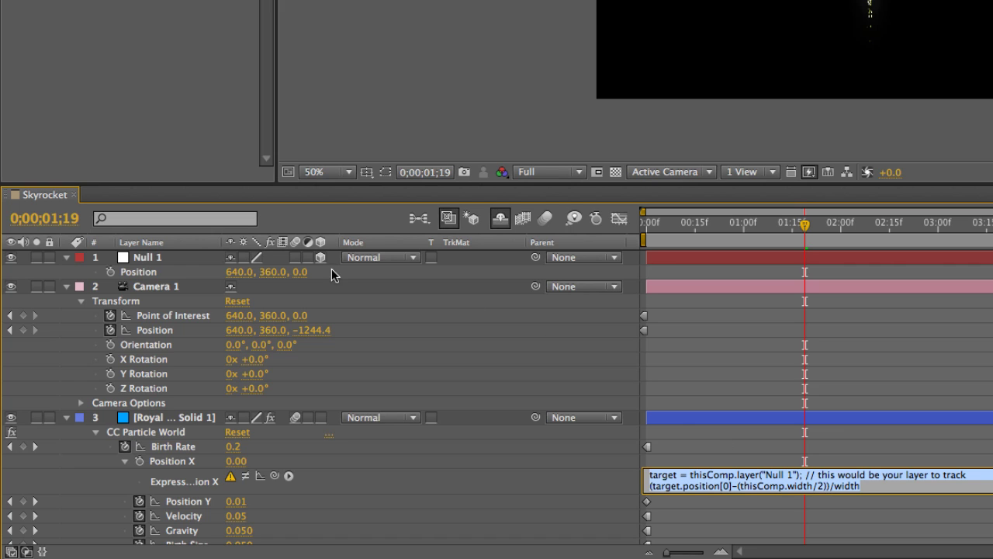
# Step: Re-enable the Position X expression and paste the Null 1 tracking expression into Producer Position Y
pyautogui.click(246, 478)
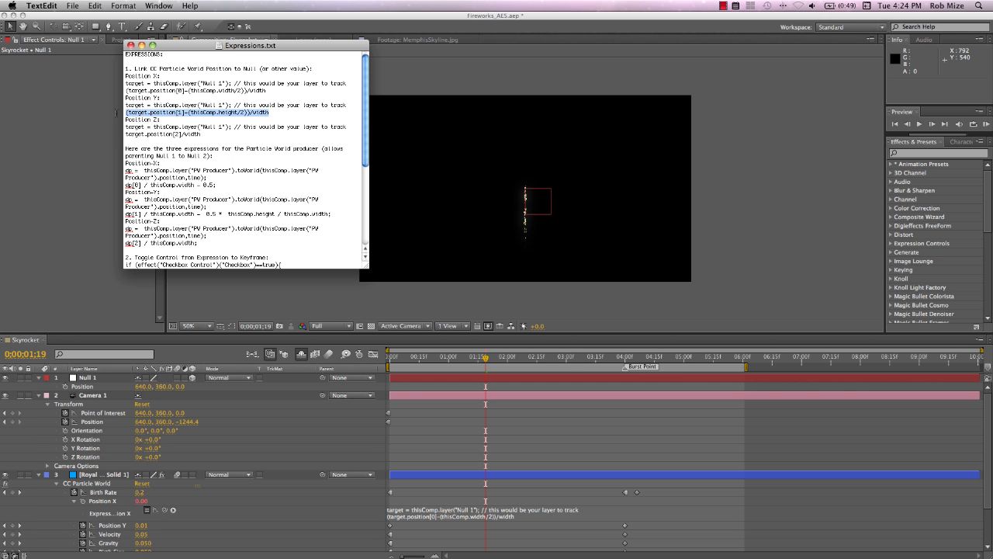
pyautogui.moveTo(117, 112); pyautogui.dragTo(114, 107)
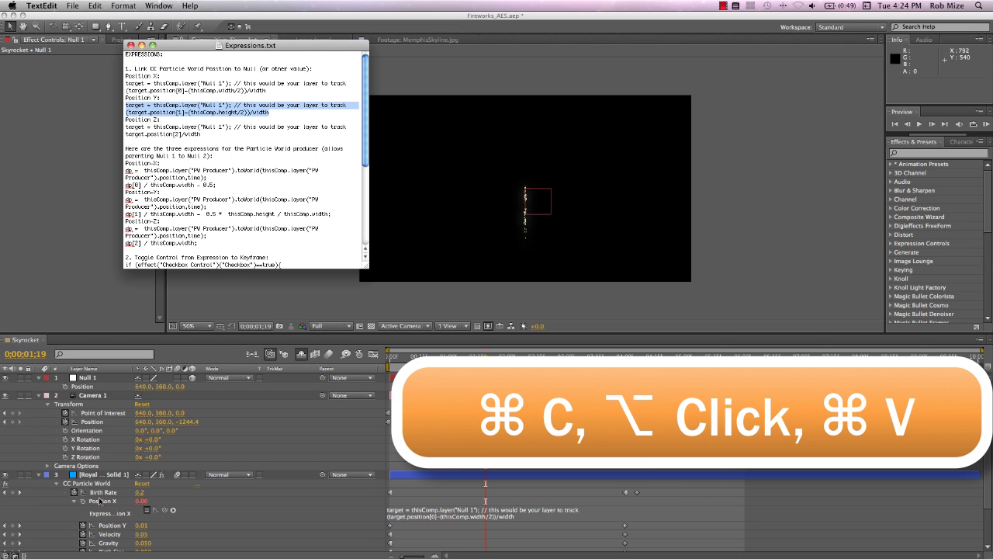
pyautogui.click(111, 477)
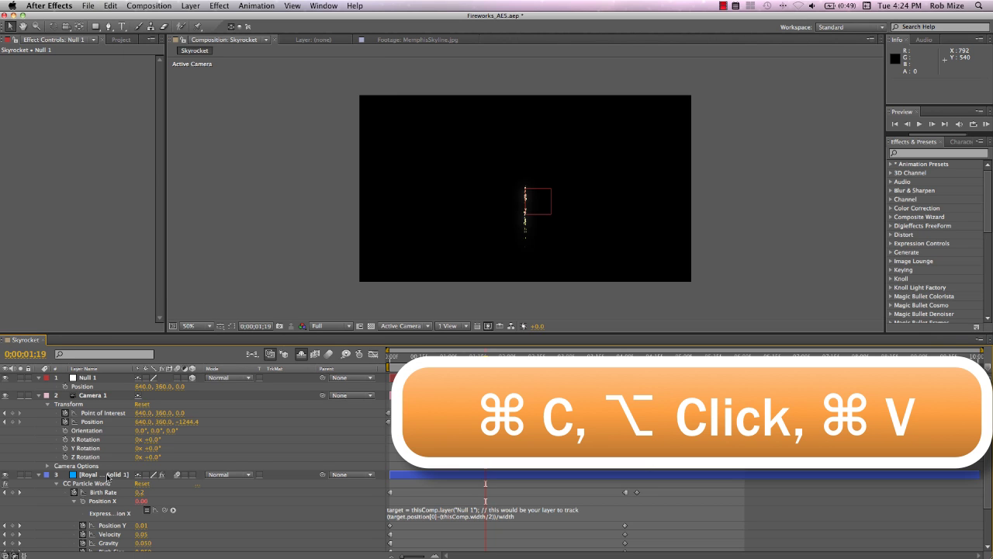
pyautogui.click(108, 476)
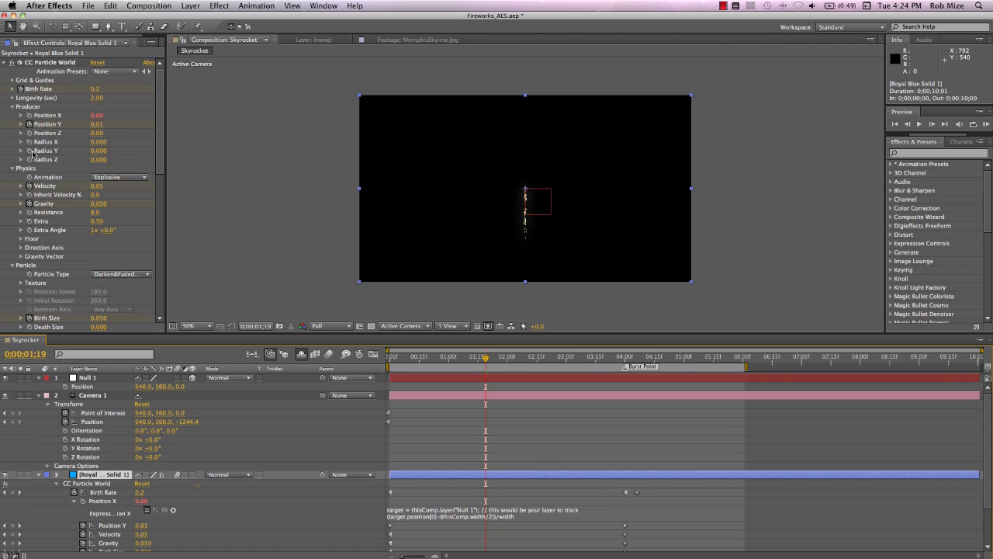
pyautogui.keyDown('alt'); pyautogui.click(30, 124); pyautogui.keyUp('alt')
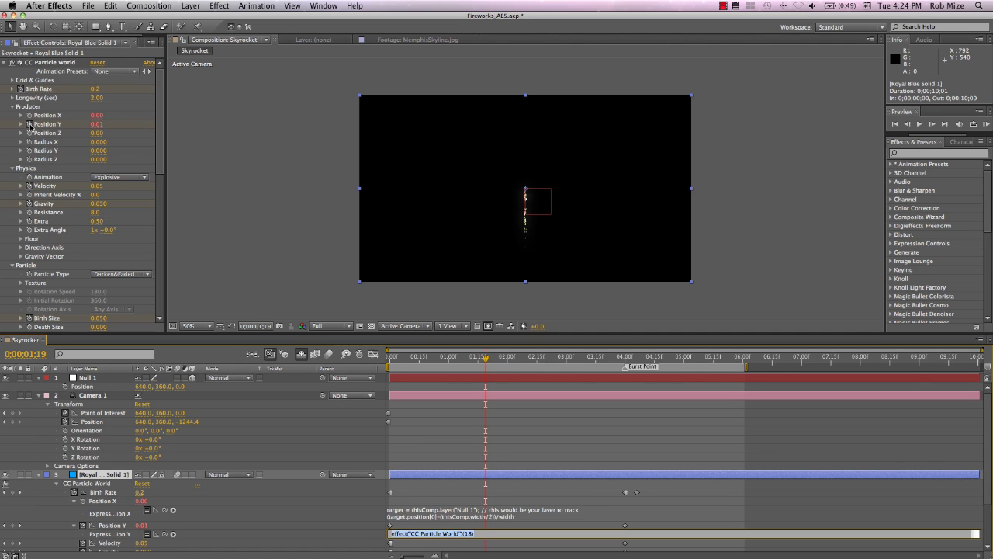
pyautogui.press('super+v')
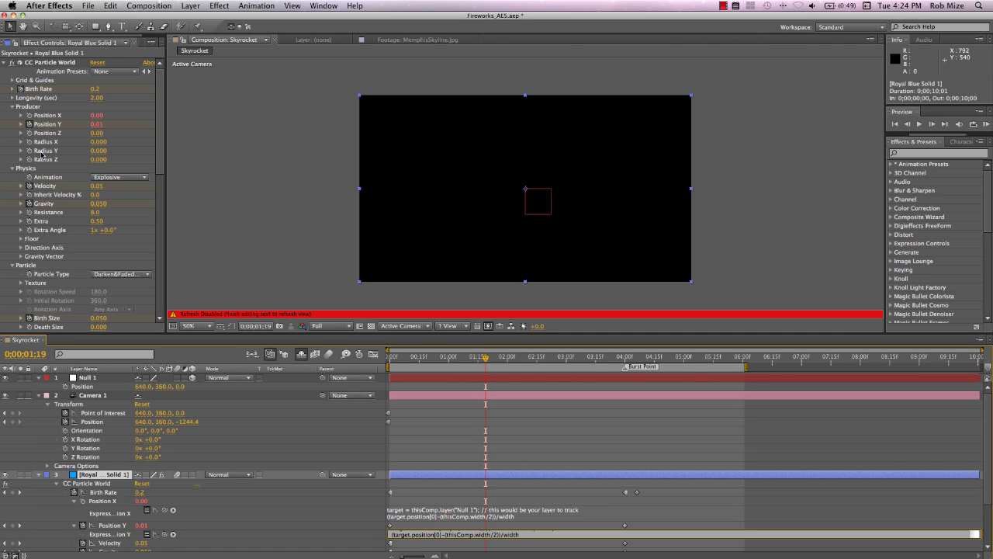
pyautogui.click(295, 537)
# Step: Copy the Position Z expression from Expressions.txt and apply it to Producer Position Z
pyautogui.press('super+Tab')
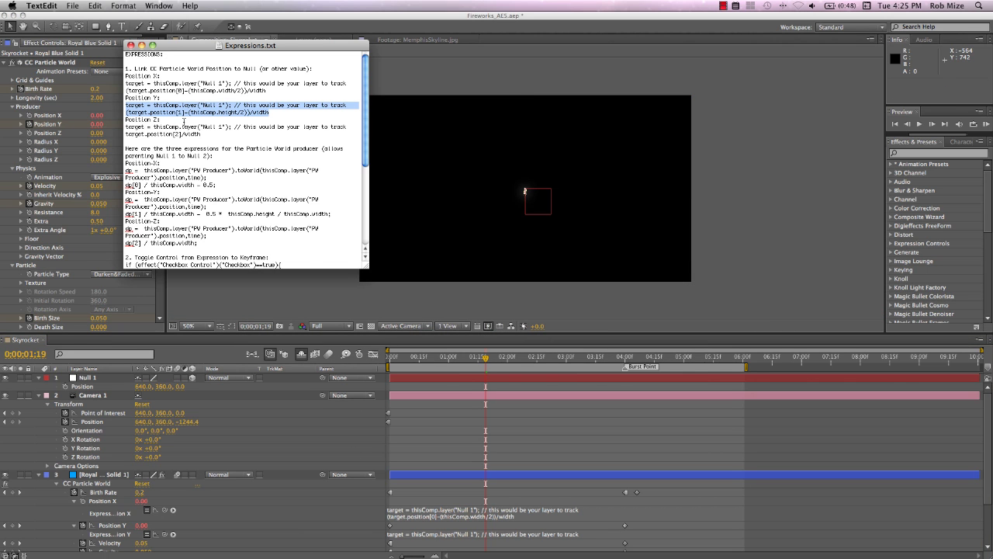
pyautogui.moveTo(203, 135); pyautogui.dragTo(126, 126)
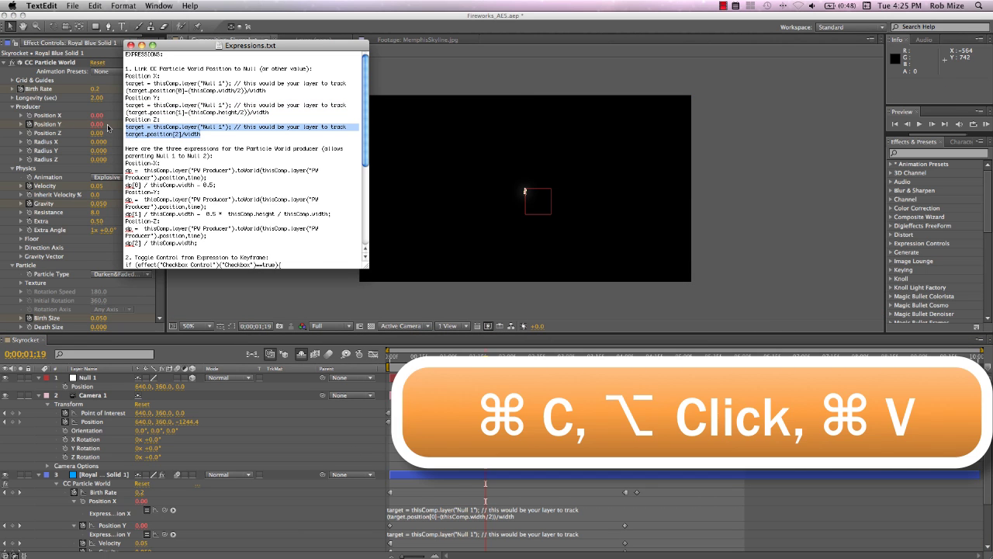
pyautogui.click(29, 136)
pyautogui.keyDown('alt'); pyautogui.click(29, 136); pyautogui.keyUp('alt')
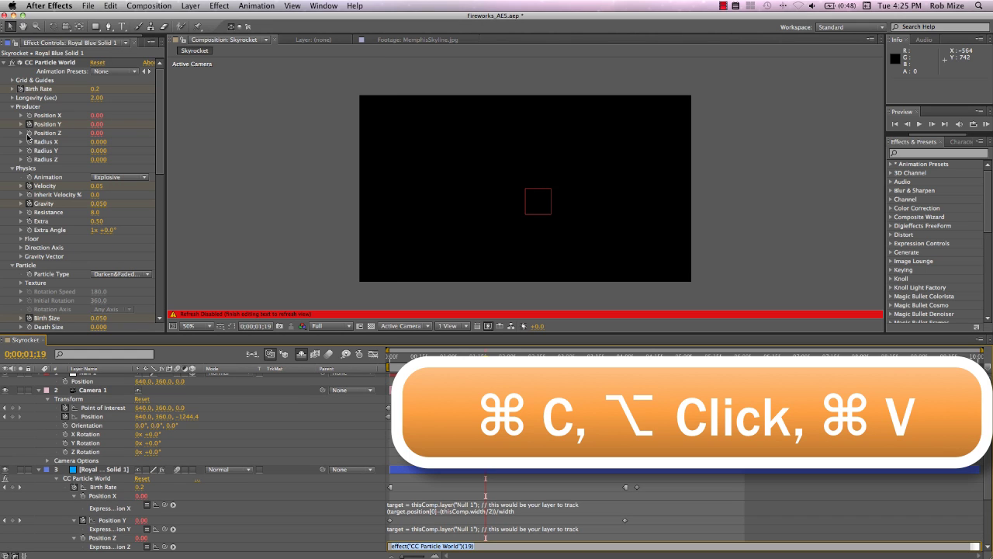
pyautogui.press('super+v')
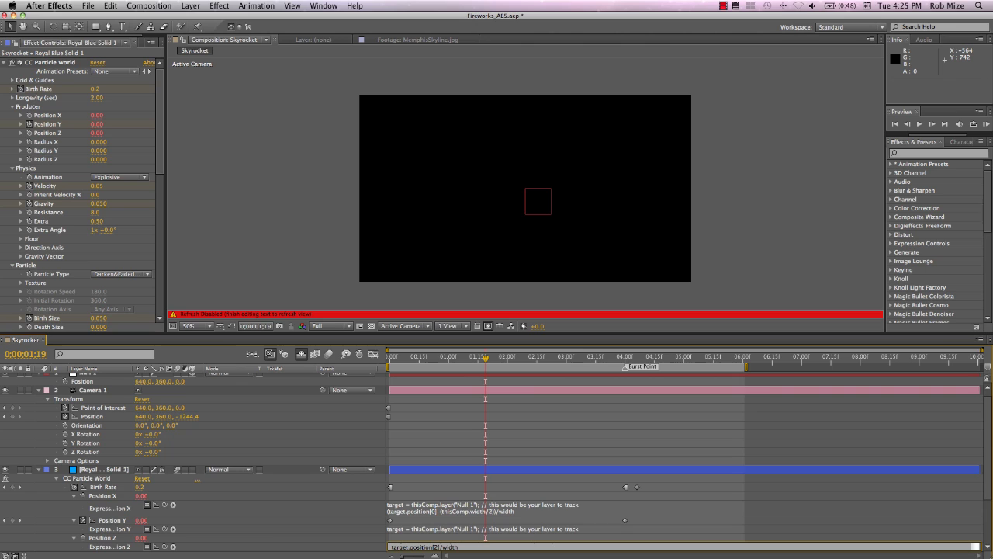
pyautogui.click(274, 527)
pyautogui.click(103, 378)
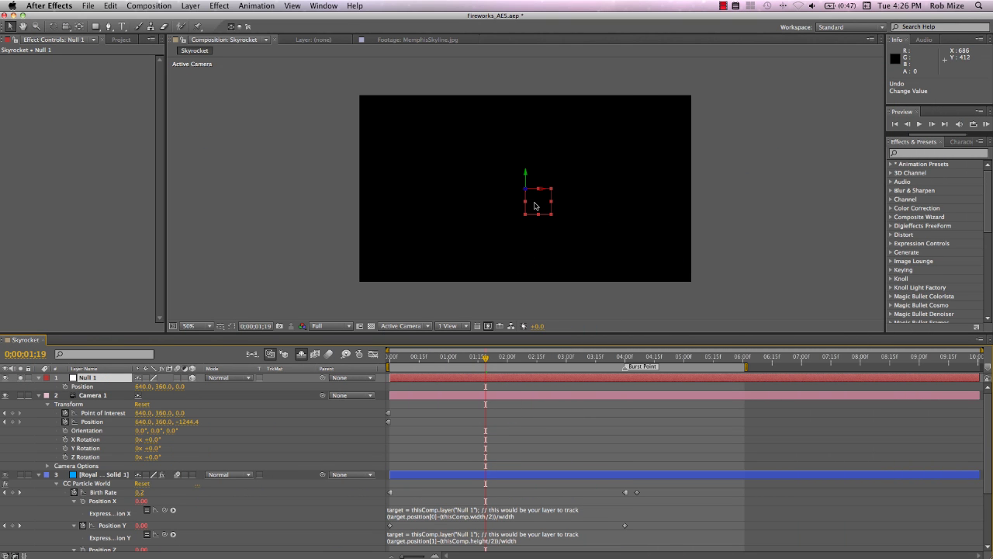
# Step: Keyframe Null 1's Position at 786, 688 at 4 seconds and 410, 184 at upper left
pyautogui.moveTo(540, 207); pyautogui.dragTo(575, 290)
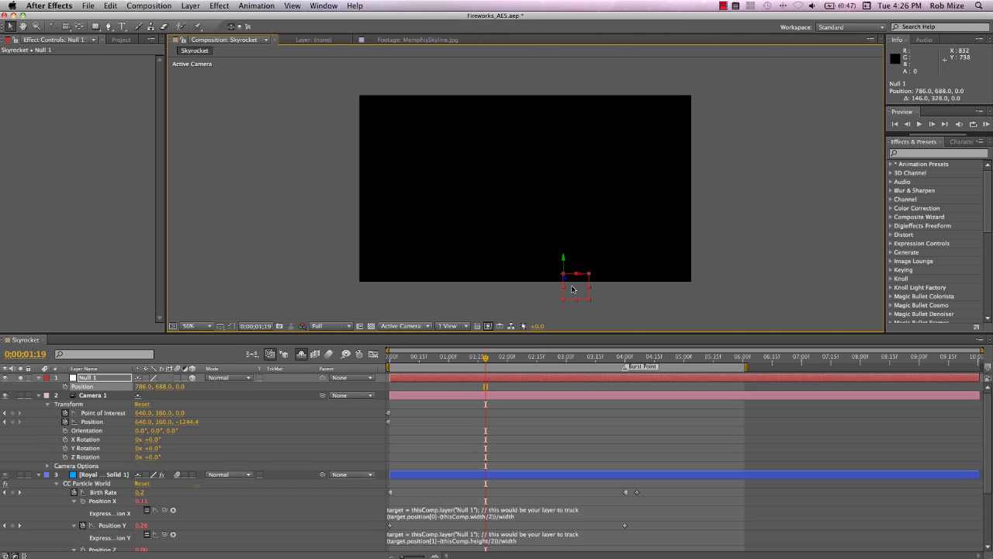
pyautogui.click(65, 387)
pyautogui.moveTo(486, 386); pyautogui.dragTo(596, 399)
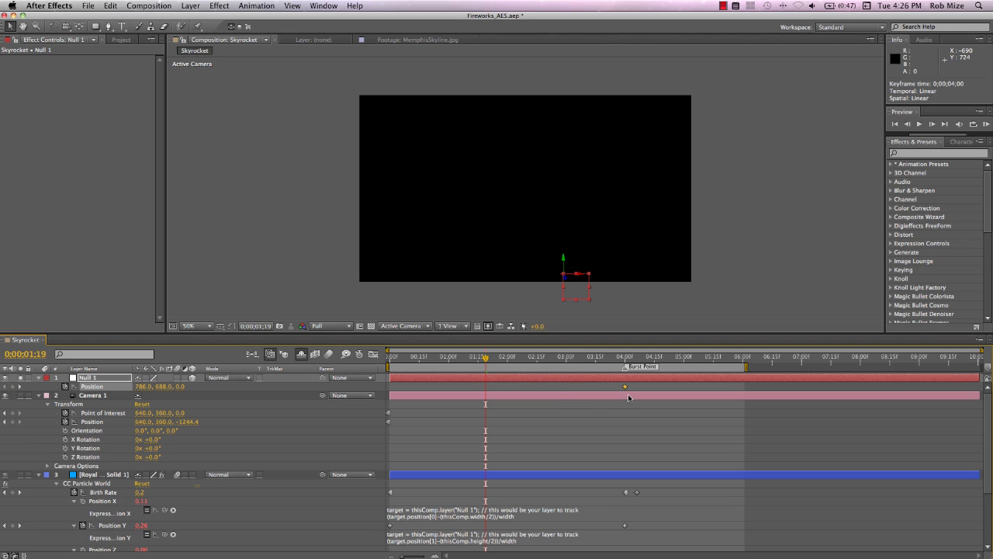
pyautogui.moveTo(582, 288); pyautogui.dragTo(484, 161)
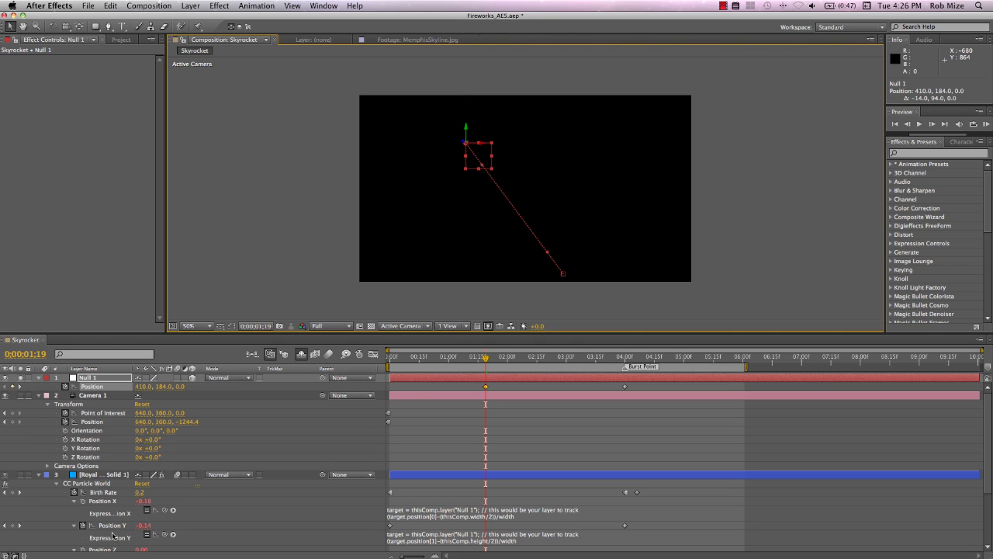
pyautogui.hotkey('shift', '/')
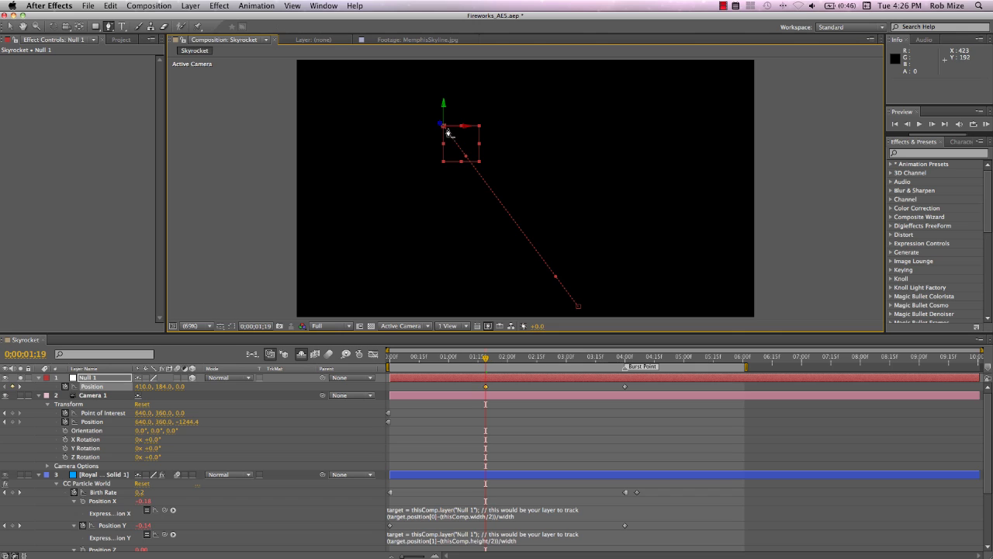
# Step: Bend Null 1's motion path into an arc using Bezier handles at both keyframes
pyautogui.press('g')
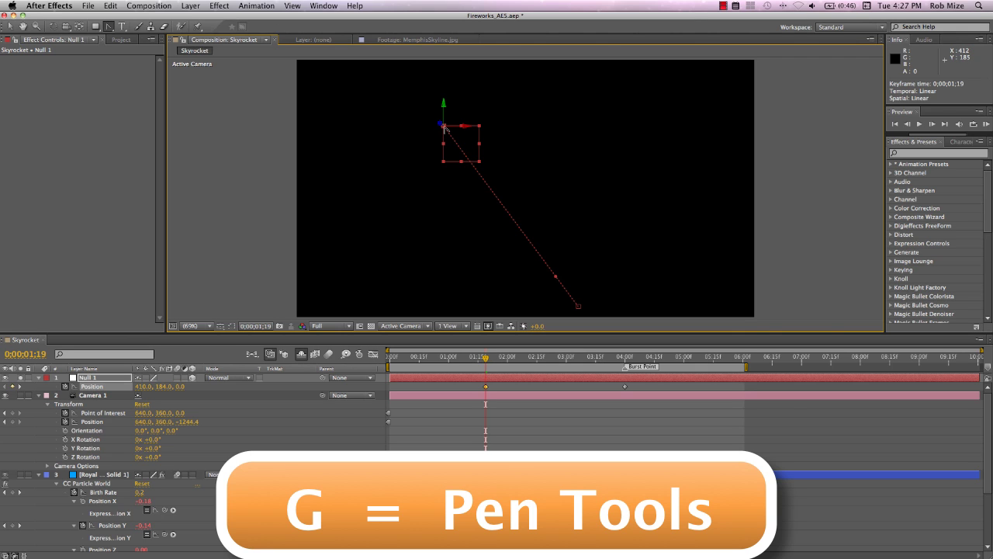
pyautogui.moveTo(446, 126); pyautogui.dragTo(511, 62)
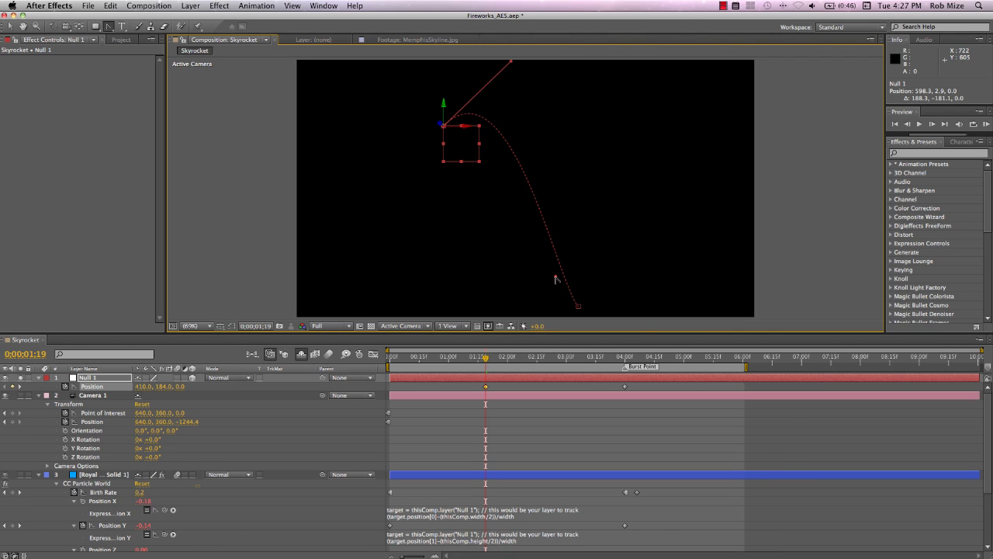
pyautogui.moveTo(556, 278); pyautogui.dragTo(573, 185)
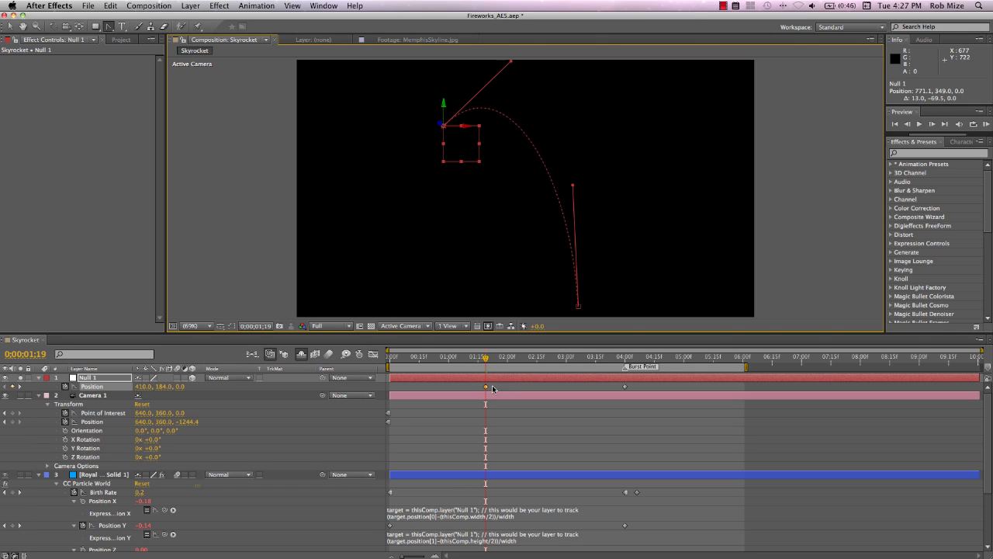
# Step: Move the 410, 184 keyframe to 0 seconds and scrub to preview the arc
pyautogui.moveTo(485, 388); pyautogui.dragTo(389, 390)
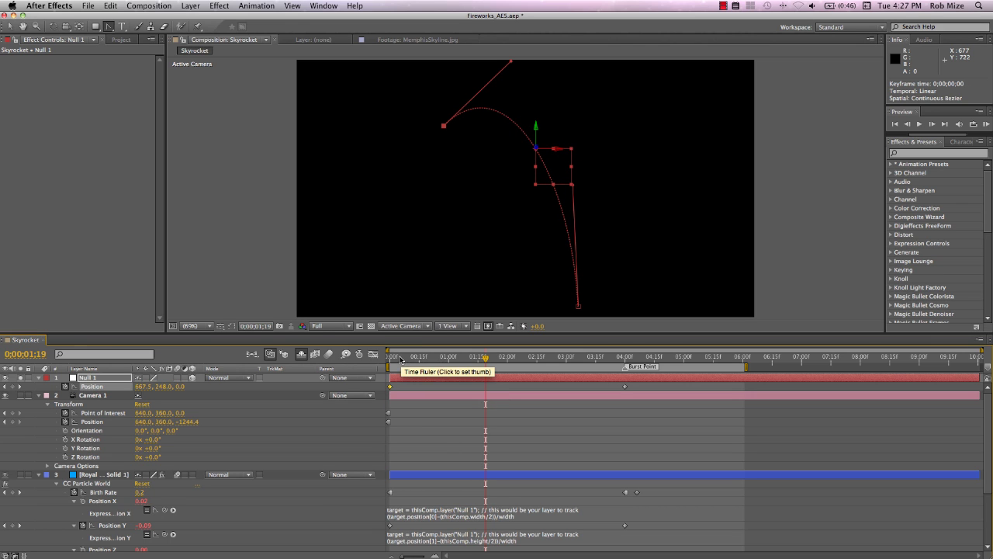
pyautogui.click(395, 358)
pyautogui.moveTo(396, 358); pyautogui.dragTo(558, 359)
pyautogui.moveTo(641, 384); pyautogui.dragTo(392, 390)
# Step: Time-reverse Null 1's Position keyframes and scrub back along the path to check direction
pyautogui.rightClick(390, 388)
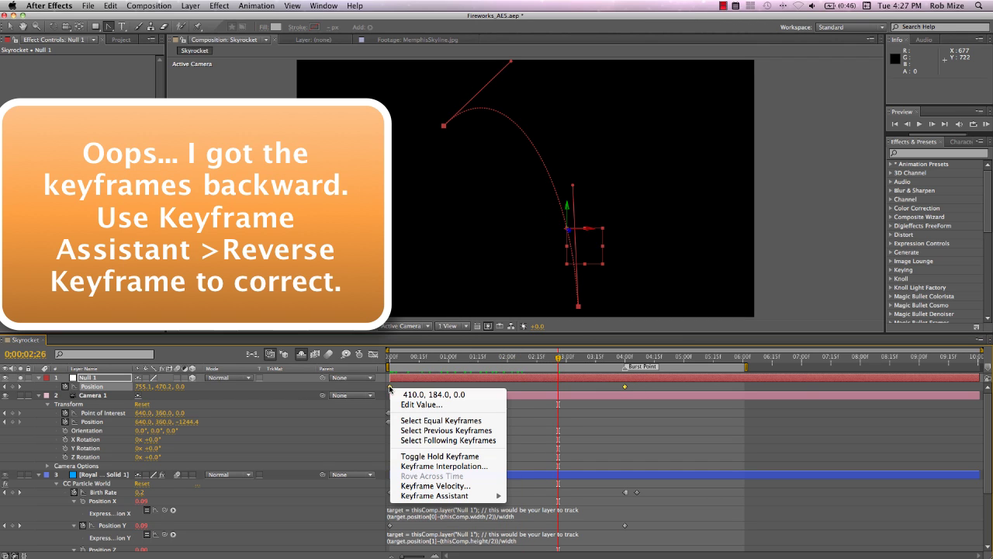
pyautogui.moveTo(448, 499)
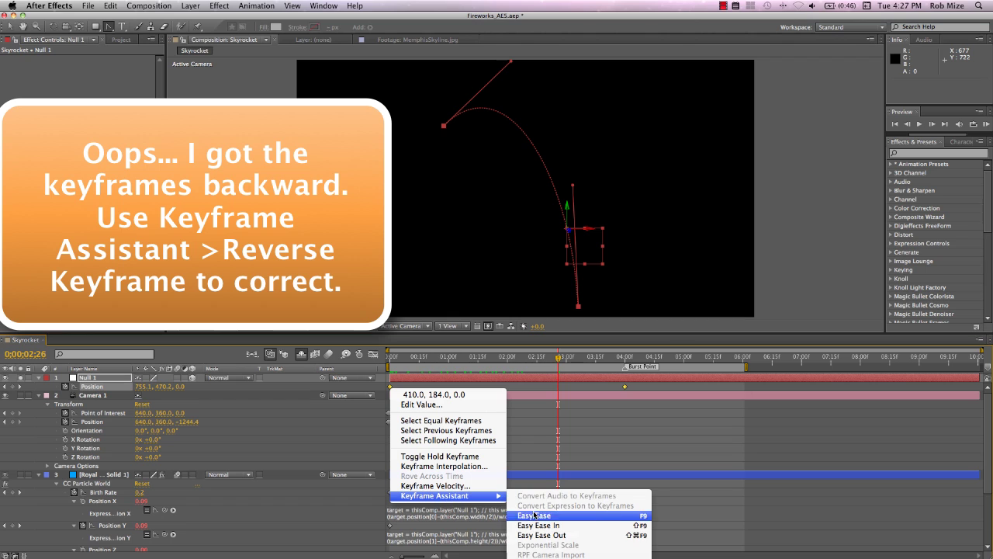
pyautogui.click(553, 558)
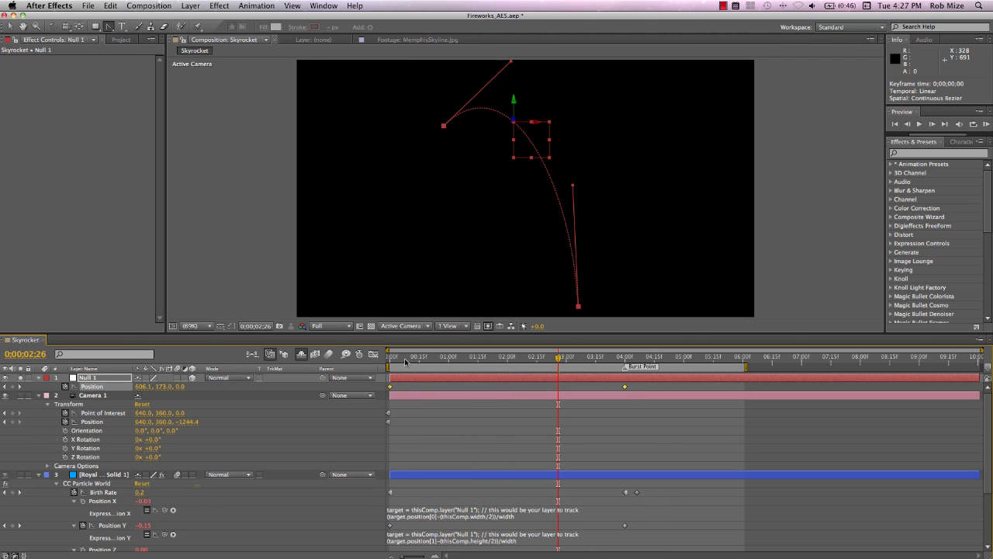
pyautogui.moveTo(402, 359); pyautogui.dragTo(520, 358)
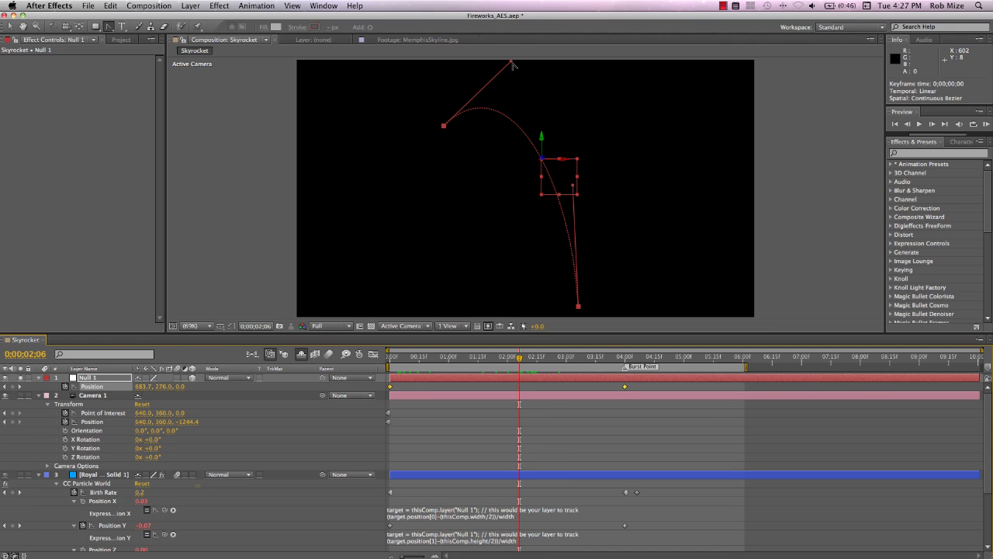
# Step: Drag the motion path's Bezier handles and corner point to reshape the skyrocket's curve
pyautogui.moveTo(511, 62)
pyautogui.mouseDown()
pyautogui.moveTo(519, 101)
pyautogui.moveTo(515, 72)
pyautogui.moveTo(489, 58)
pyautogui.moveTo(513, 59)
pyautogui.mouseUp()
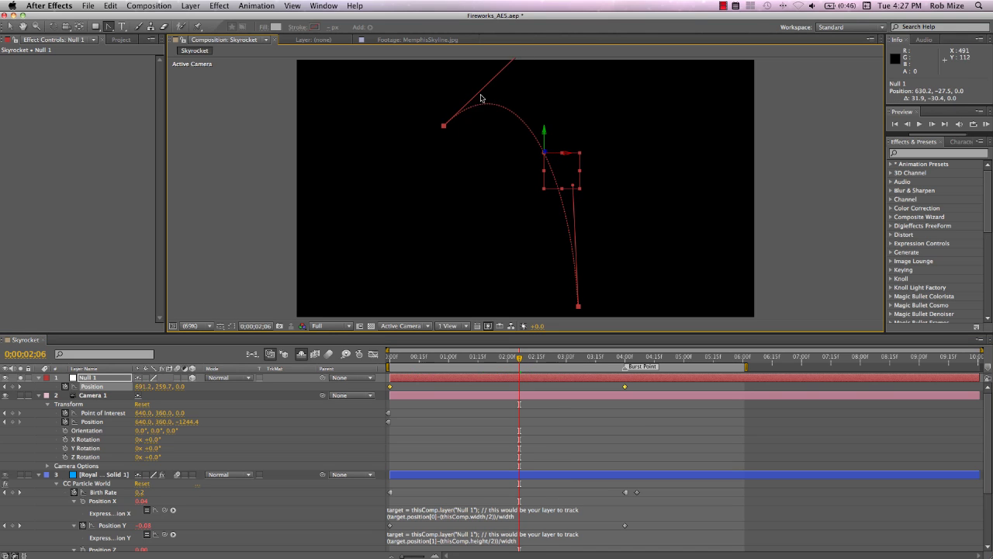
pyautogui.moveTo(446, 128); pyautogui.dragTo(499, 146)
pyautogui.moveTo(571, 68); pyautogui.dragTo(549, 62)
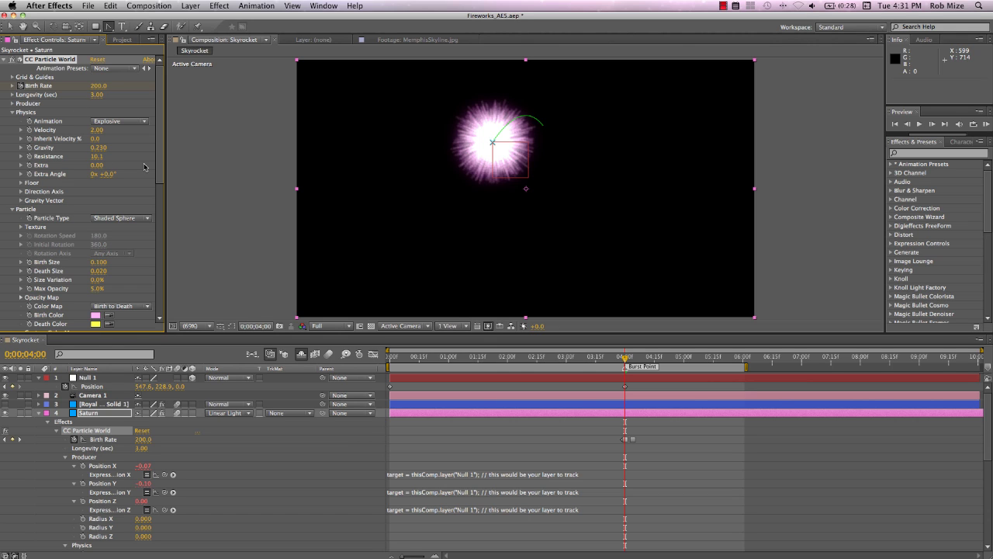
pyautogui.scroll(-10, 135, 166)
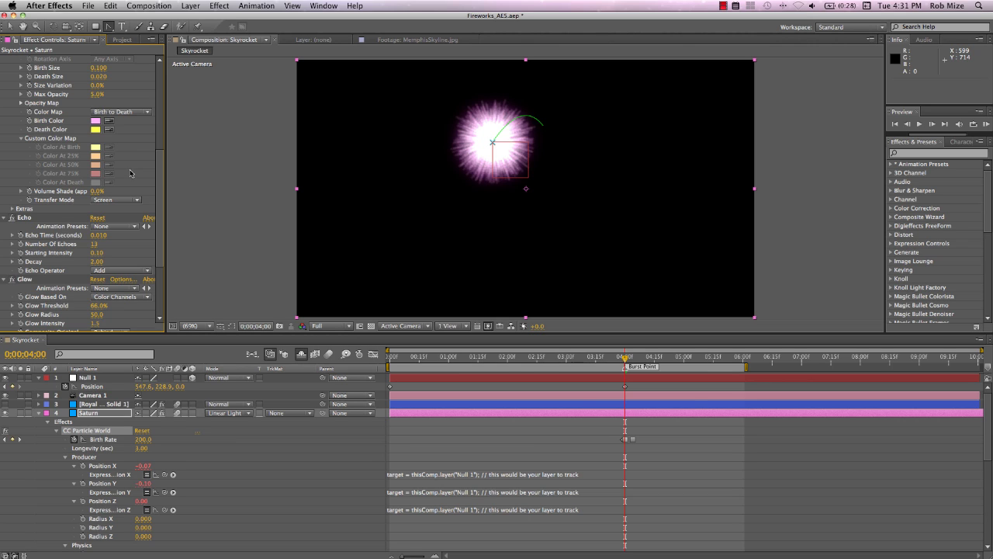
pyautogui.scroll(-5, 61, 225)
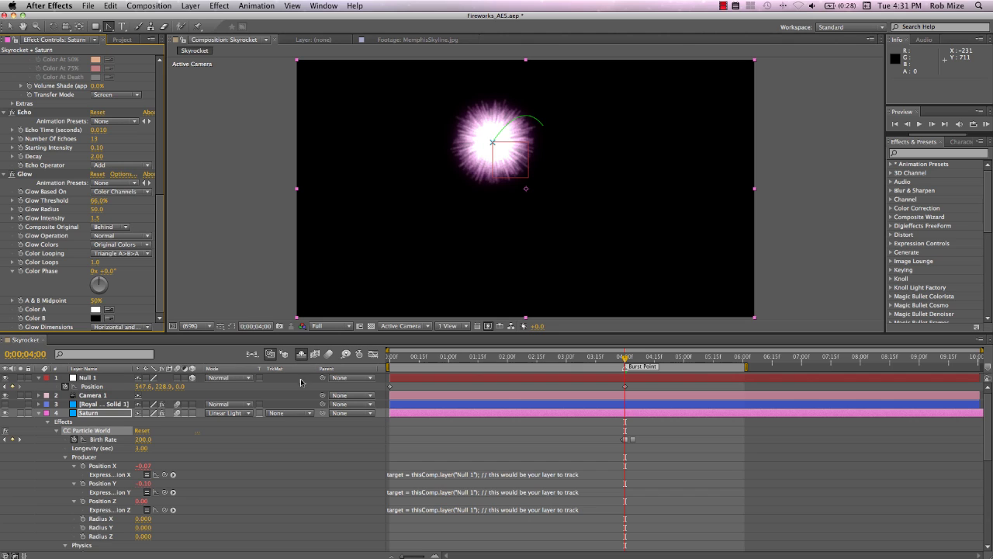
pyautogui.scroll(-3, 187, 535)
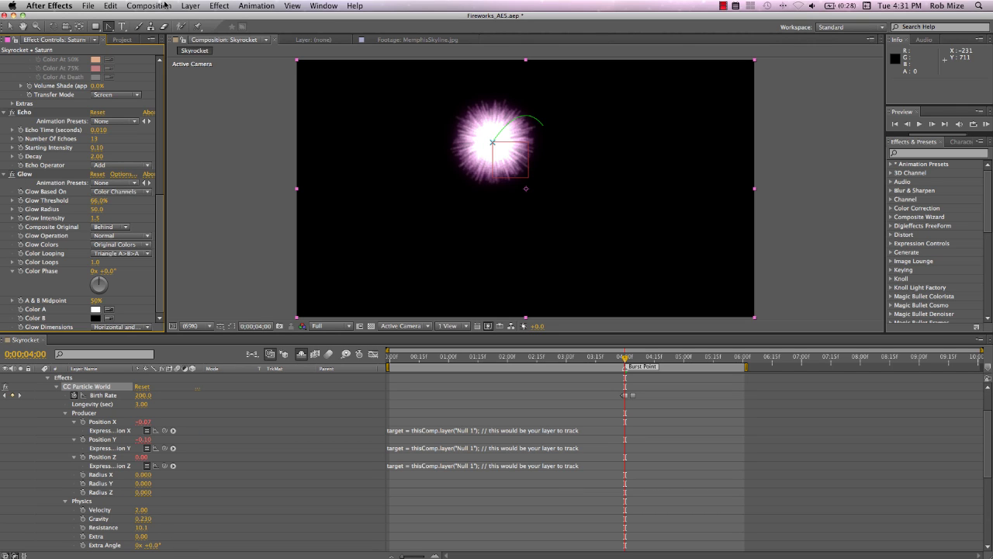
# Step: Apply Transition > Block Dissolve to the Saturn layer with Transition Completion at 86%
pyautogui.click(214, 6)
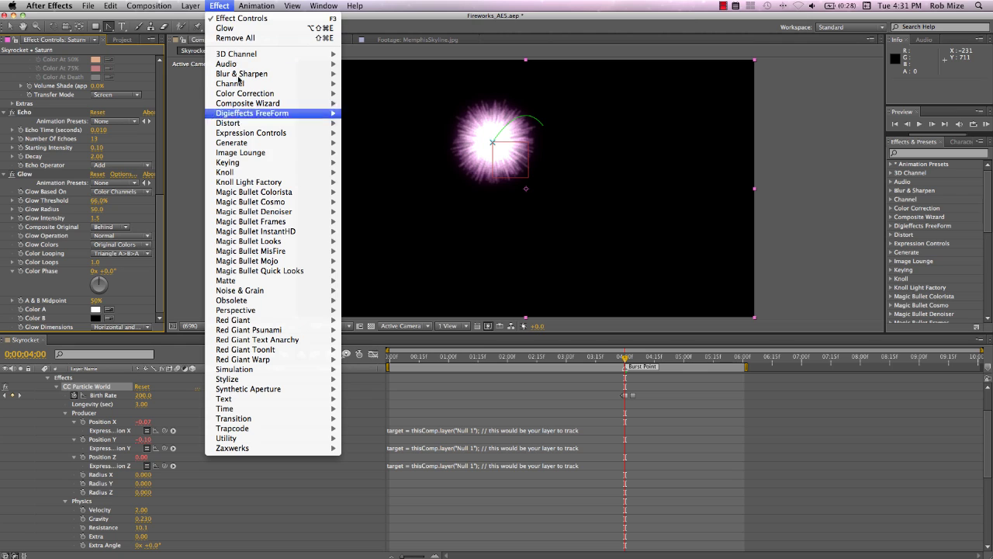
pyautogui.moveTo(249, 408)
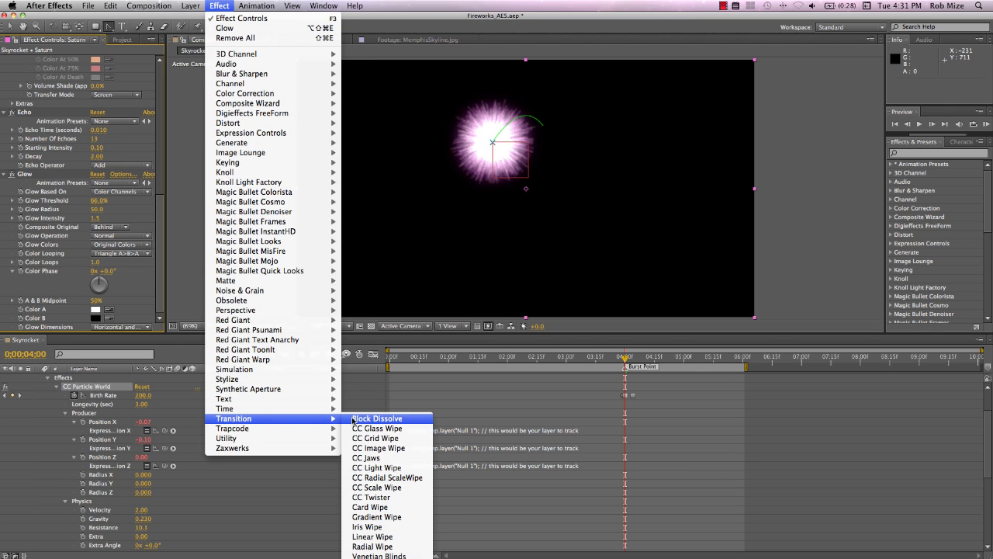
pyautogui.click(376, 418)
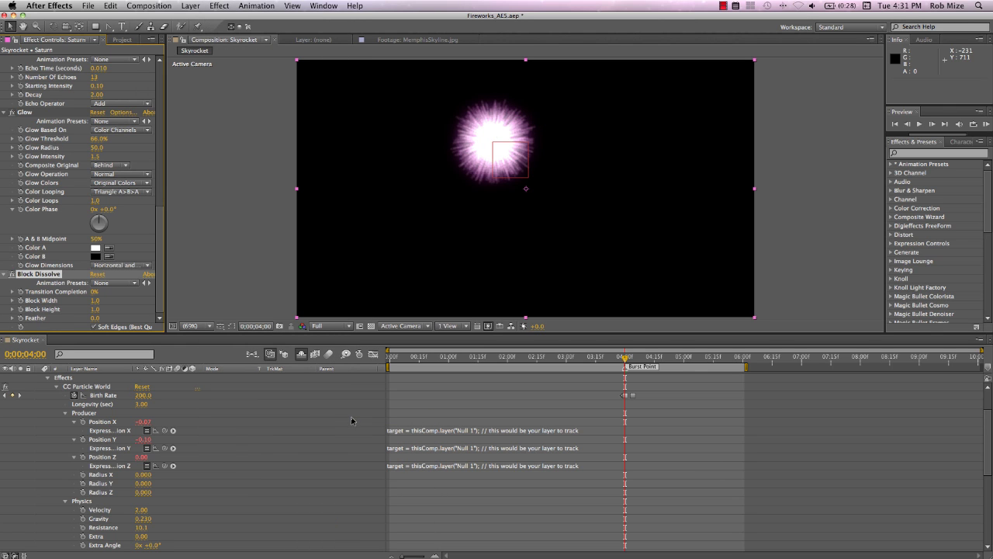
pyautogui.scroll(10, 33, 140)
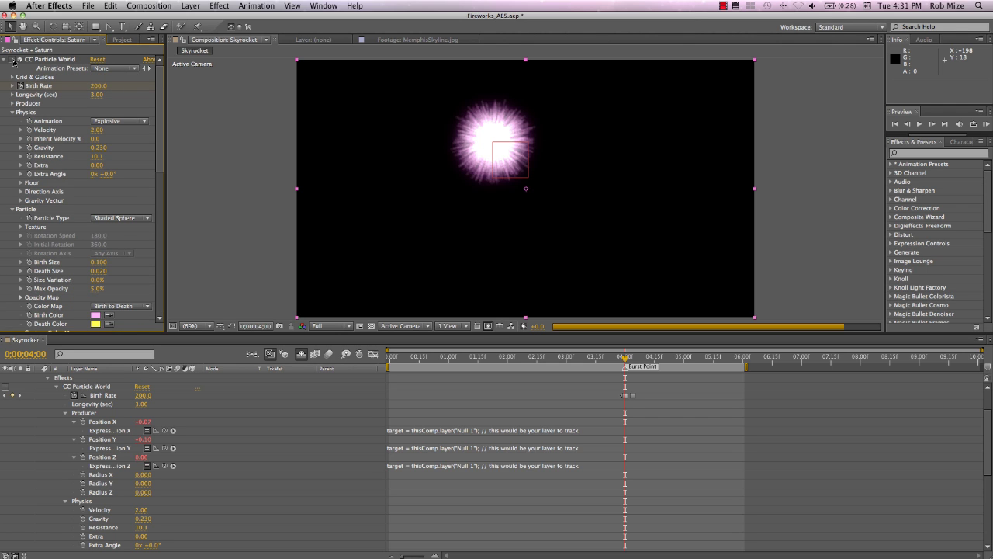
pyautogui.scroll(-2, 13, 62)
pyautogui.scroll(-10, 39, 171)
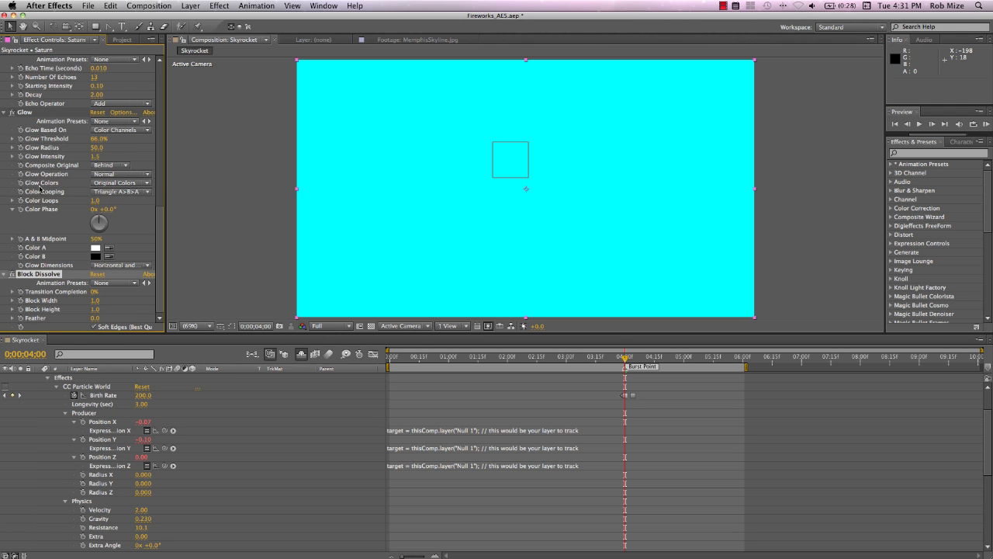
pyautogui.moveTo(93, 292); pyautogui.dragTo(145, 290)
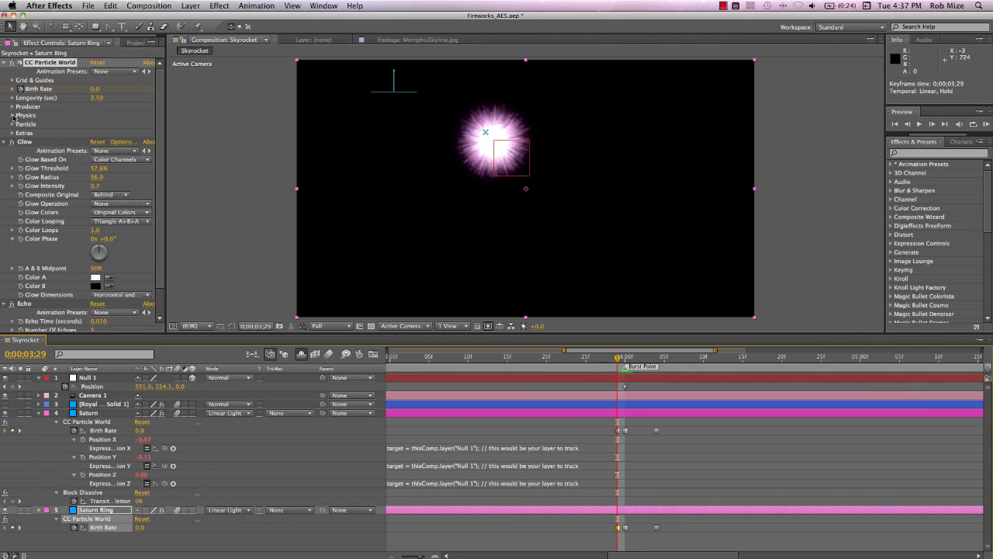
# Step: Expand Saturn Ring's Physics, move to 4;12, and orbit the camera to view the ring face-on
pyautogui.click(13, 114)
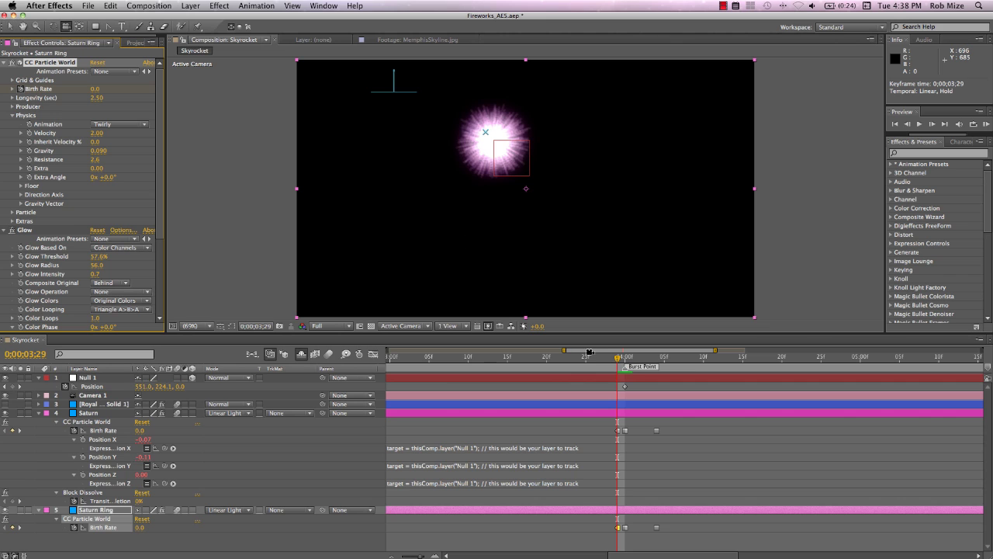
pyautogui.moveTo(659, 360); pyautogui.dragTo(719, 359)
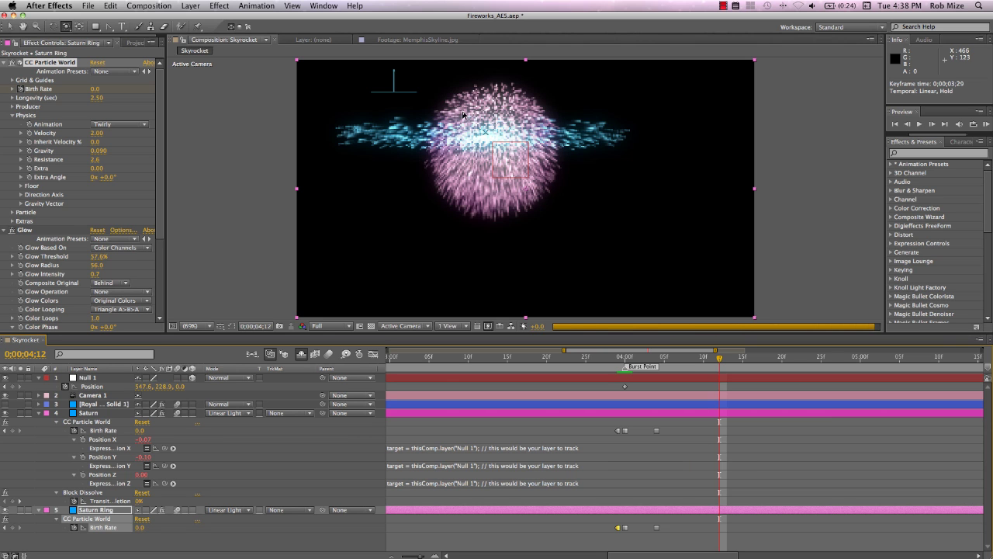
pyautogui.moveTo(471, 114); pyautogui.dragTo(477, 239)
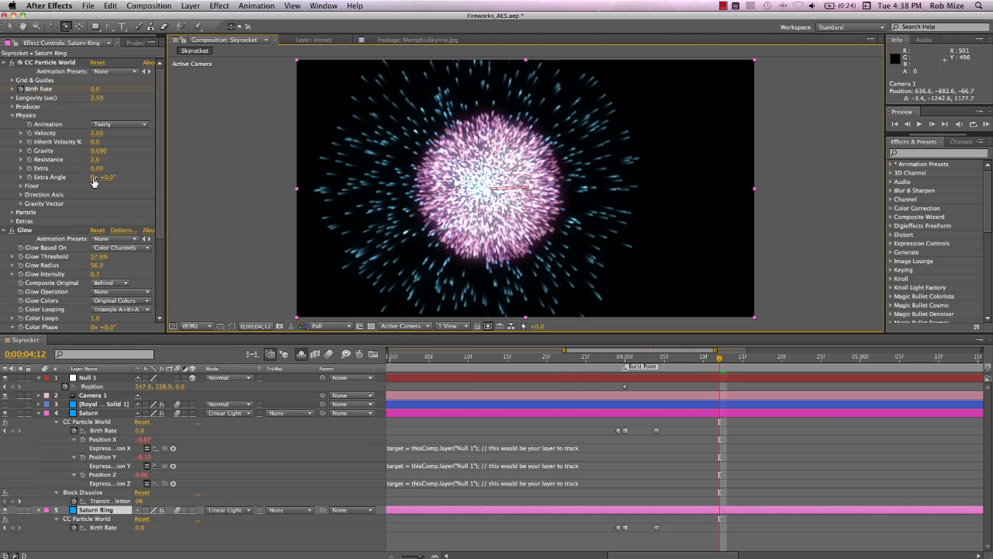
# Step: Adjust the ring's Extra Angle to 0x +0.0° and expand the Particle settings group
pyautogui.moveTo(93, 180); pyautogui.dragTo(93, 176)
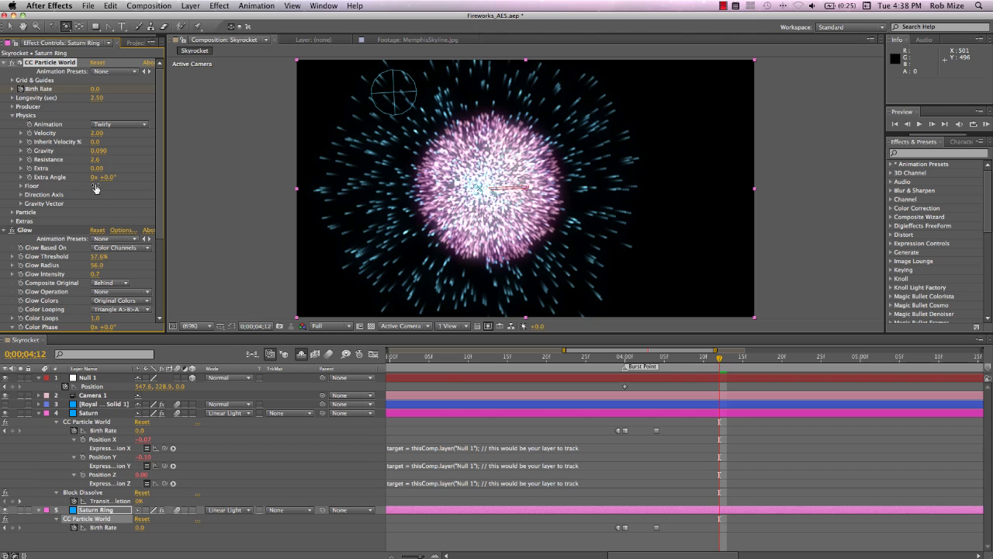
pyautogui.scroll(-4, 93, 198)
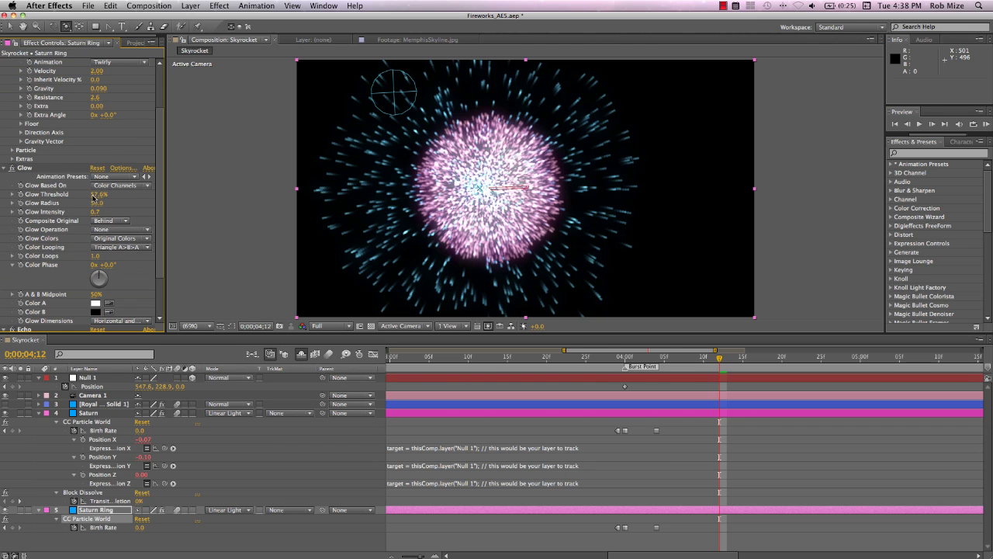
pyautogui.click(12, 151)
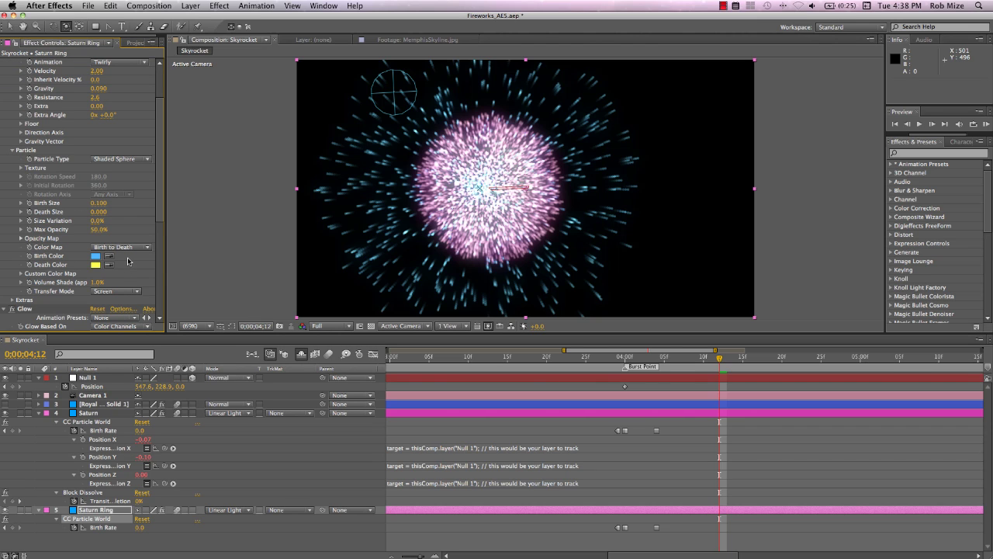
# Step: Delete Camera 1's Position keyframe to restore its default position
pyautogui.click(711, 393)
pyautogui.press('p')
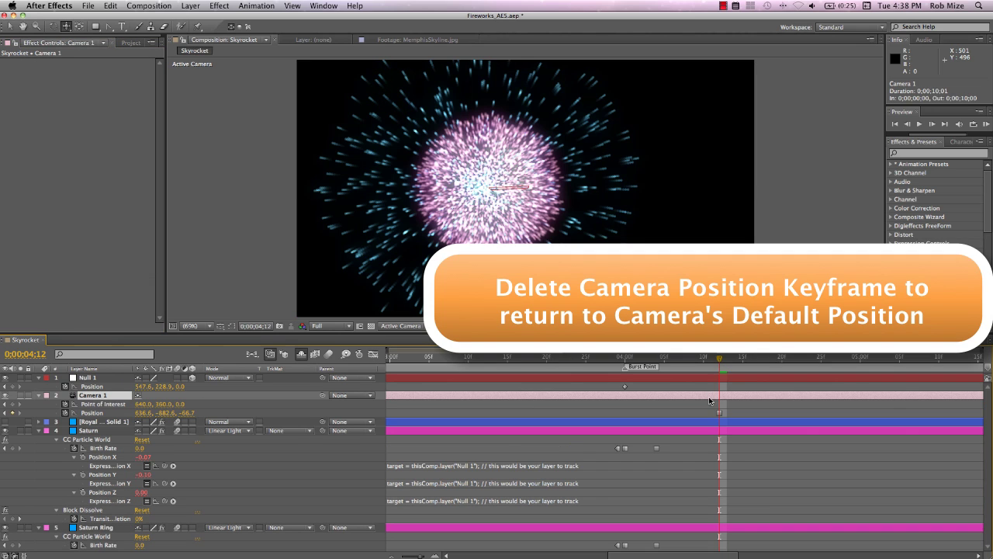
pyautogui.click(720, 412)
pyautogui.press('Delete')
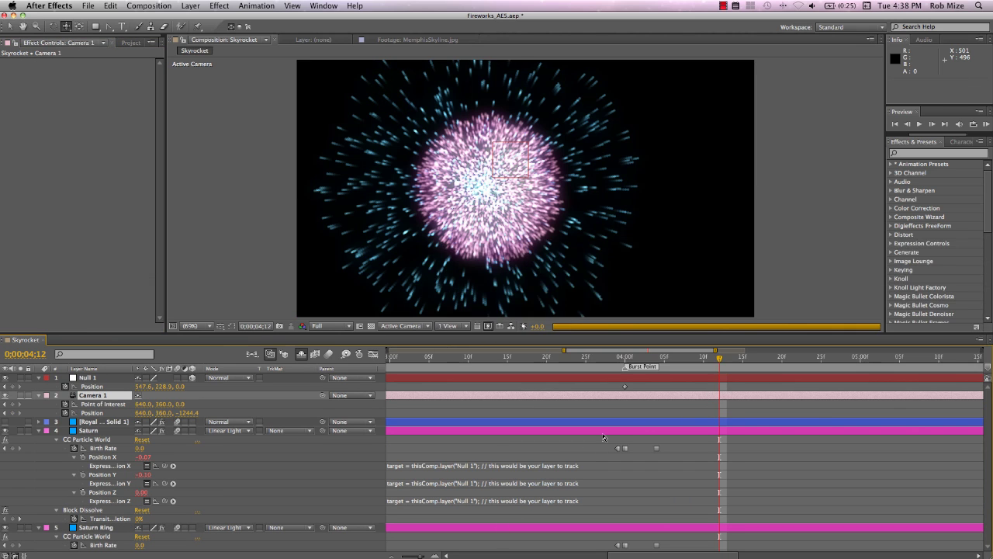
# Step: At 0;00;04;20, lower Saturn Ring's producer Position Y to about -0.09
pyautogui.moveTo(627, 359); pyautogui.dragTo(782, 356)
pyautogui.click(95, 527)
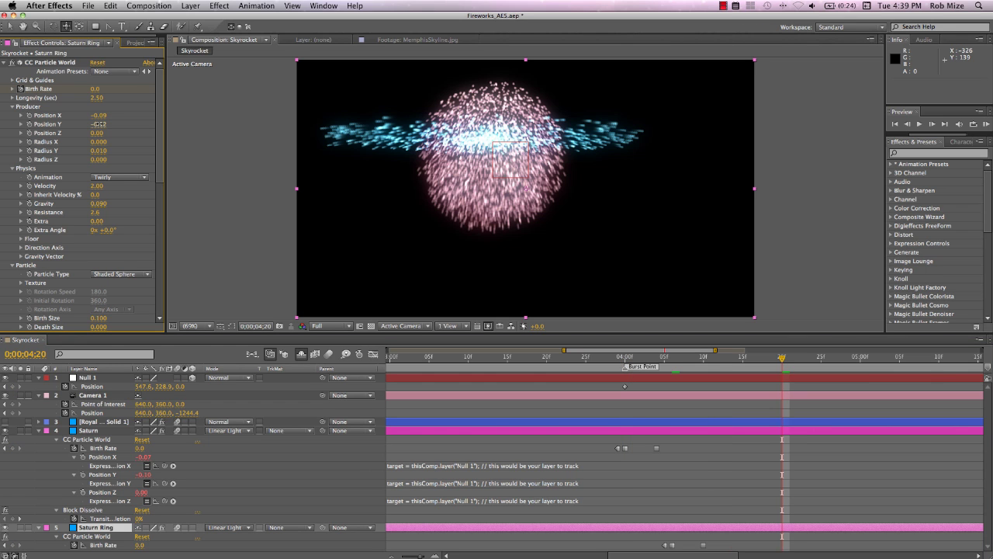
pyautogui.moveTo(103, 124); pyautogui.dragTo(130, 126)
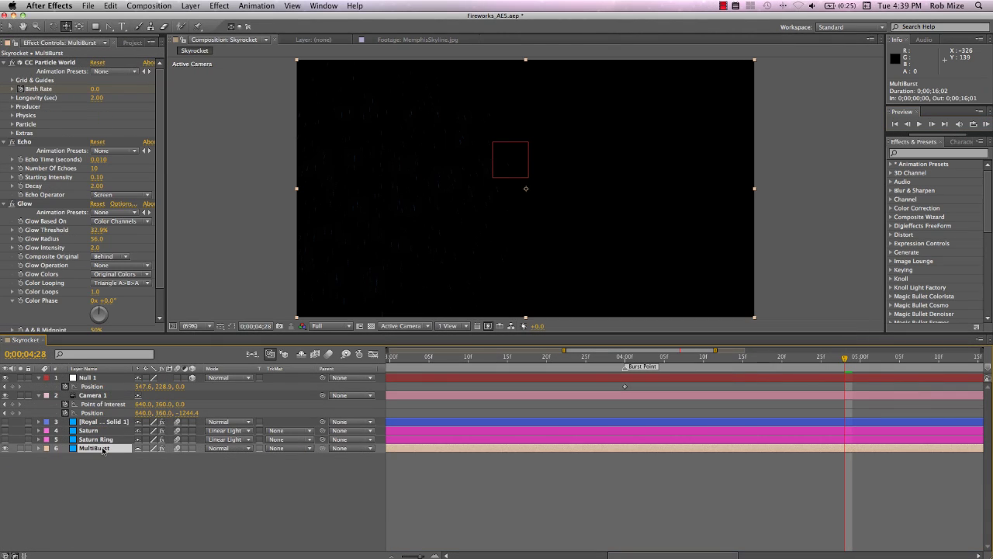
# Step: Show MultiBurst's animated properties and scrub through its bursts, undoing an accidental Birth Color keyframe shift
pyautogui.press('e')
pyautogui.press('e')
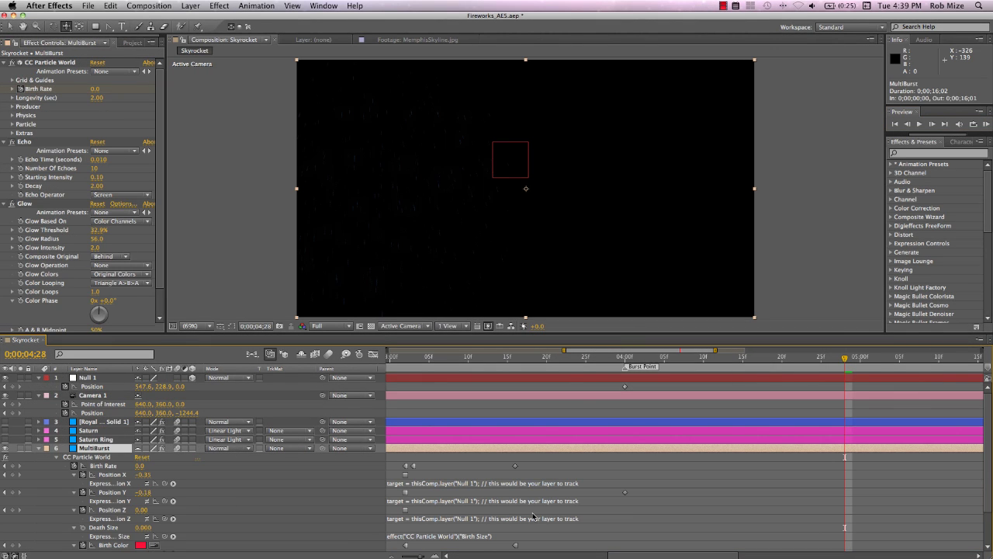
pyautogui.press('-')
pyautogui.press('-')
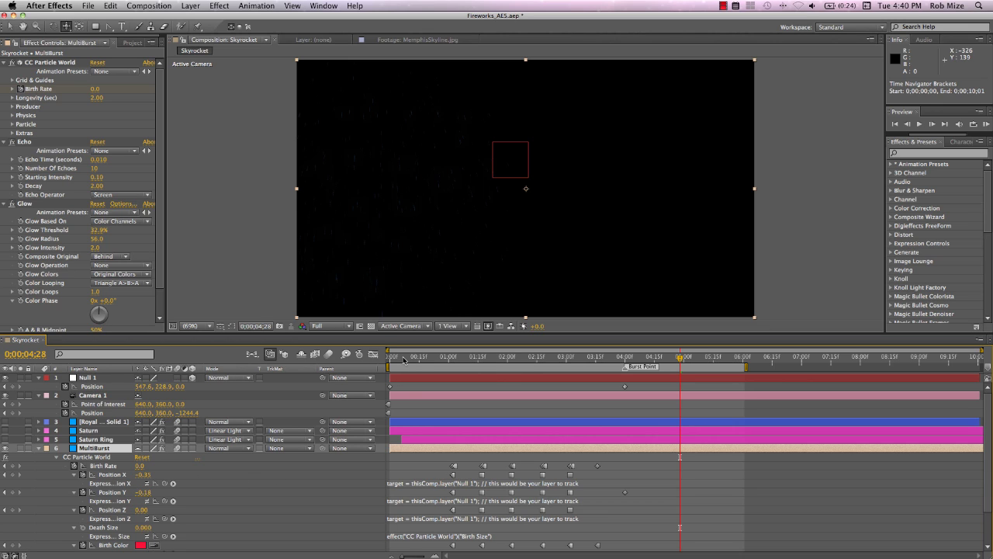
pyautogui.moveTo(404, 359); pyautogui.dragTo(628, 378)
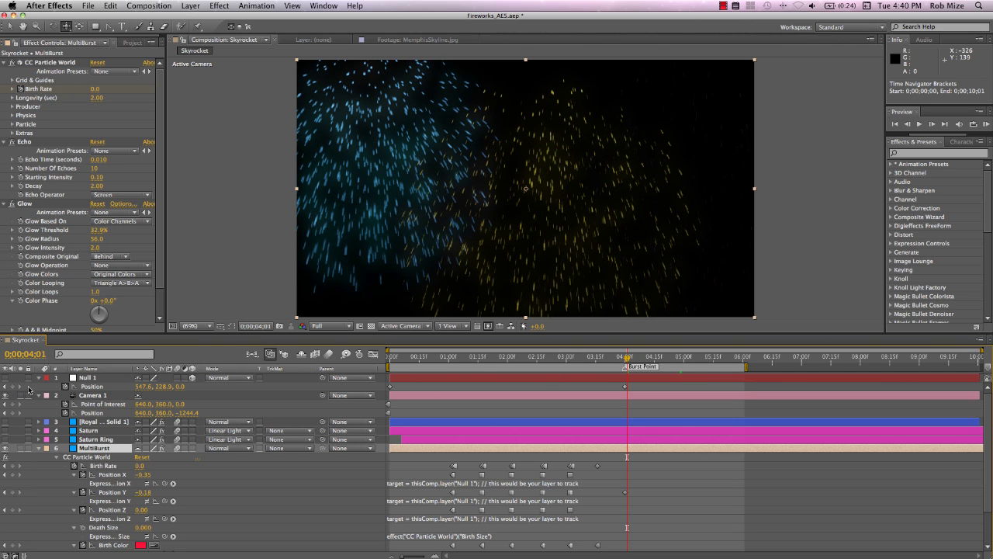
pyautogui.moveTo(393, 357); pyautogui.dragTo(452, 368)
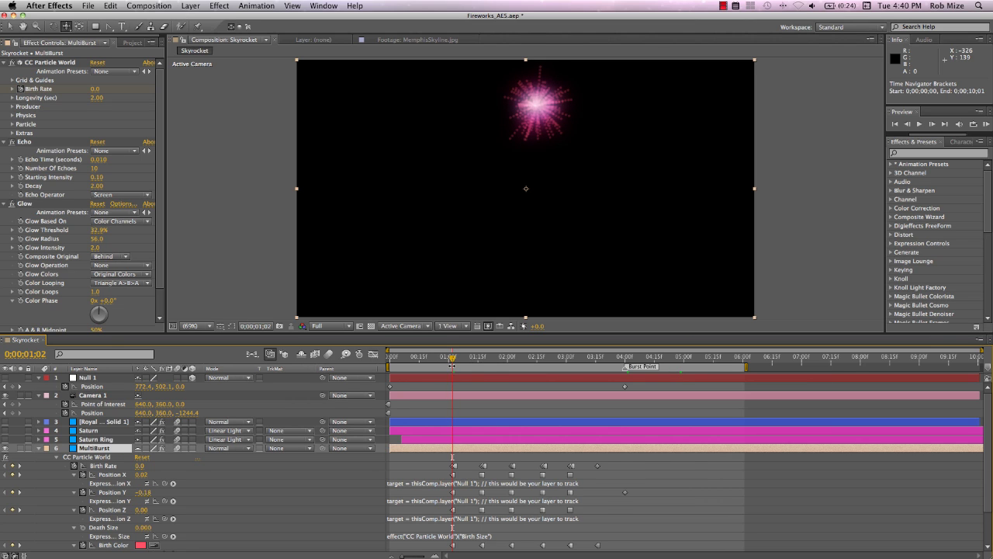
pyautogui.press('=')
pyautogui.moveTo(453, 359); pyautogui.dragTo(693, 386)
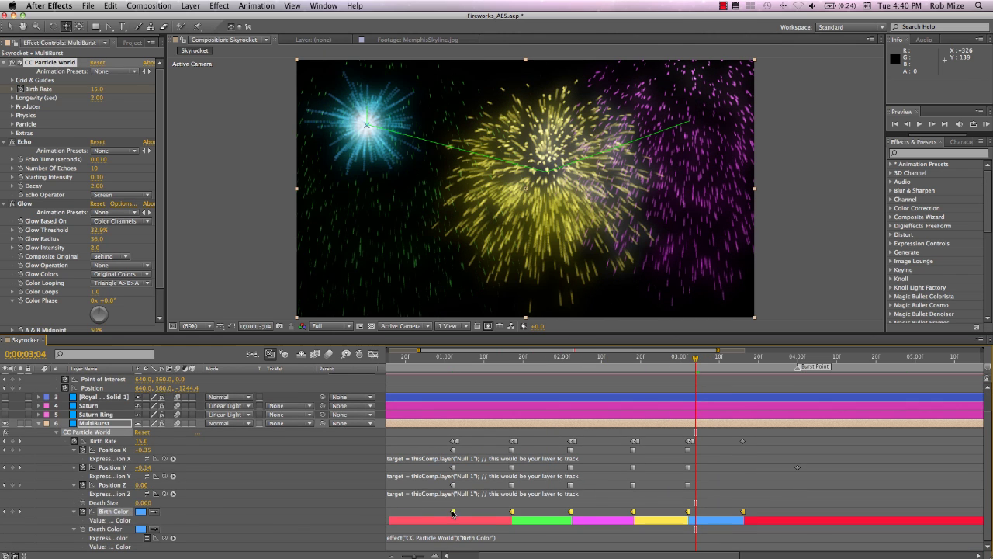
pyautogui.moveTo(459, 515); pyautogui.dragTo(468, 514)
pyautogui.press('super+z')
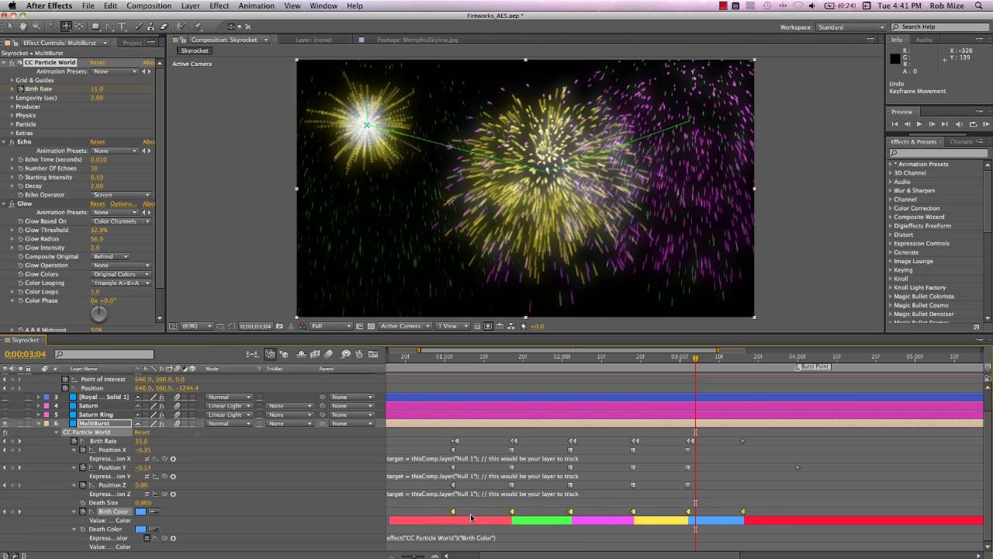